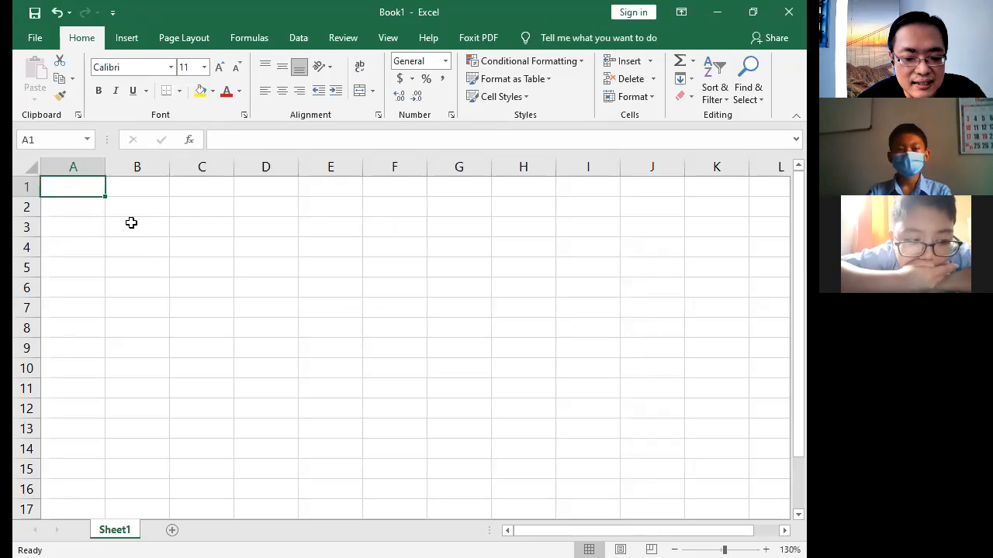
# Step: Enter the column headings No, Nama, Teori, Praktek and Jumlah in cells A1 through E1
pyautogui.write('No')
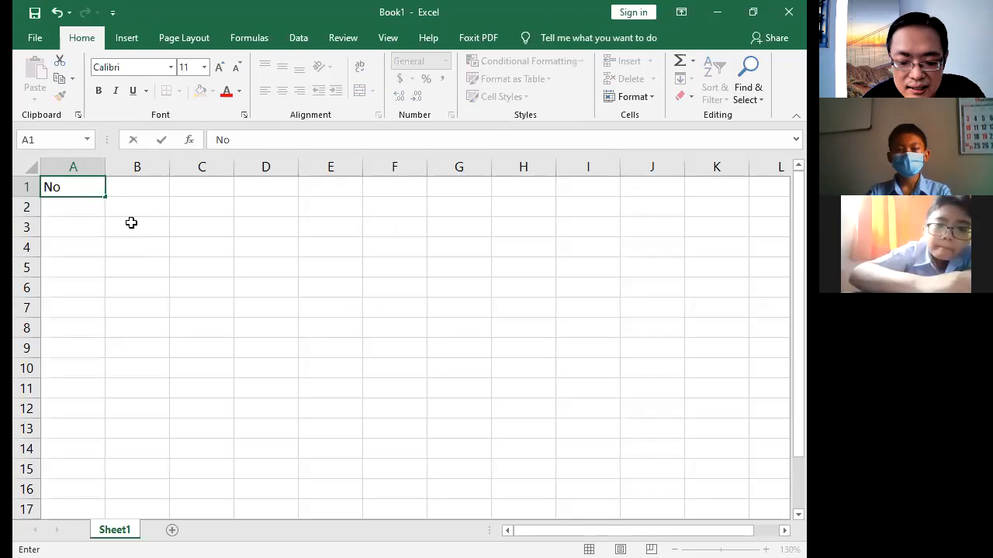
pyautogui.press('Tab')
pyautogui.write('Nam')
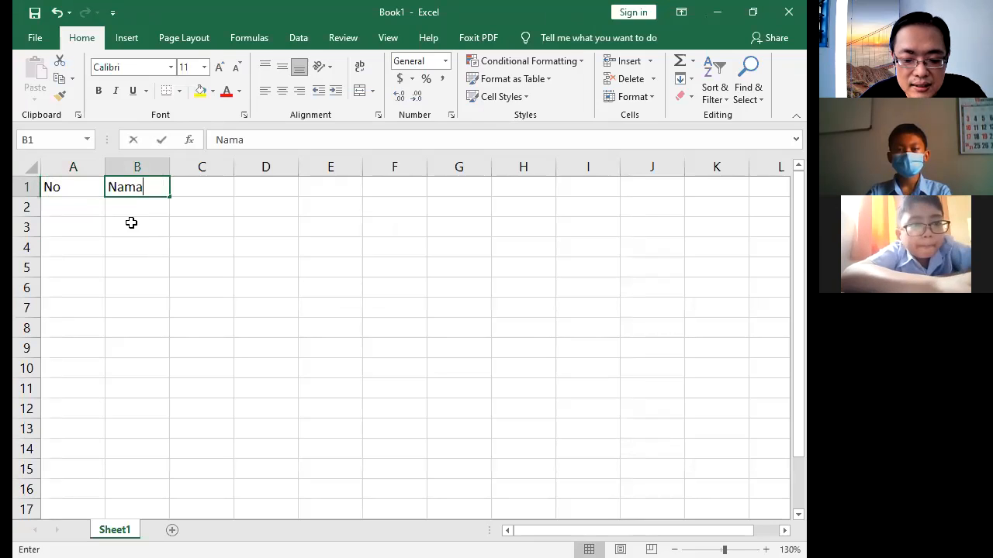
pyautogui.press('Tab')
pyautogui.write('Teori')
pyautogui.press('Tab')
pyautogui.write('P')
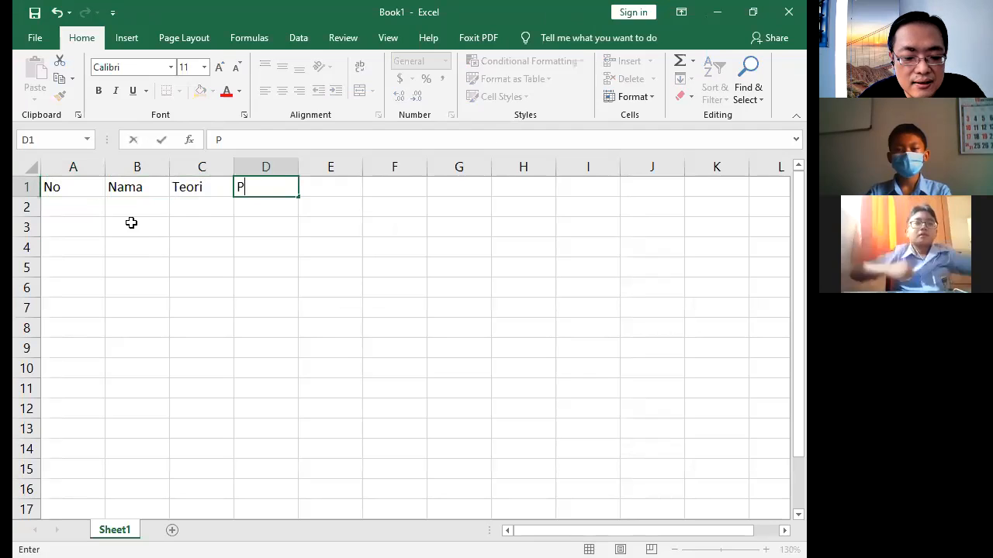
pyautogui.write('raktek')
pyautogui.press('Tab')
pyautogui.write('Jumlah')
# Step: Number the rows 1 to 10 in A2:A11 by entering 1 and 2 and extending the series
pyautogui.click(66, 213)
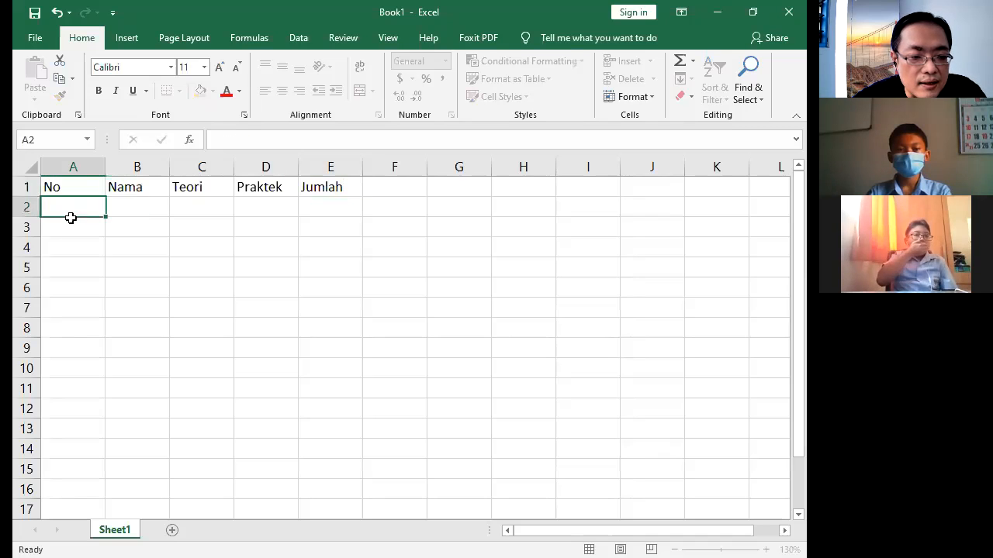
pyautogui.write('1')
pyautogui.press('Return')
pyautogui.write('2')
pyautogui.press('Return')
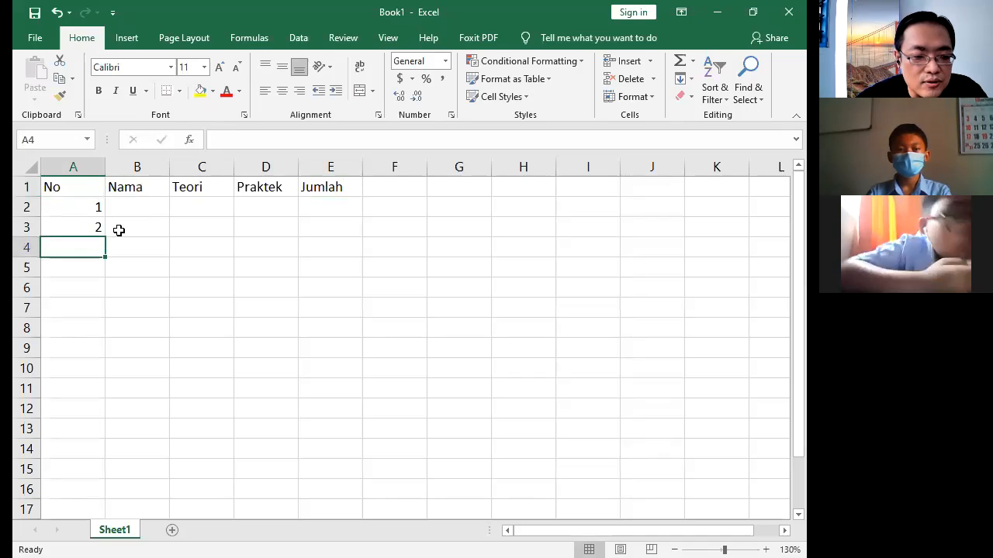
pyautogui.moveTo(69, 206); pyautogui.dragTo(101, 264)
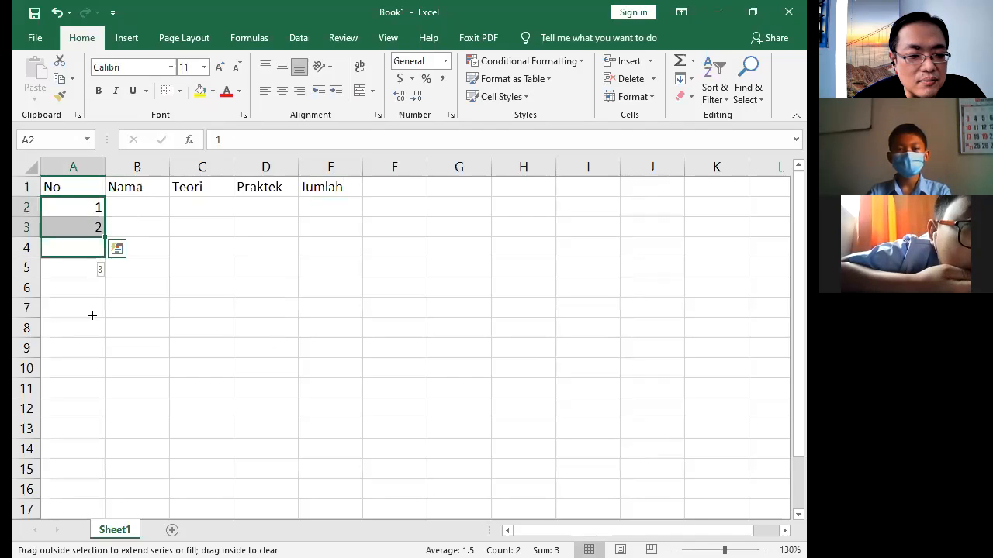
pyautogui.moveTo(88, 404); pyautogui.dragTo(86, 402)
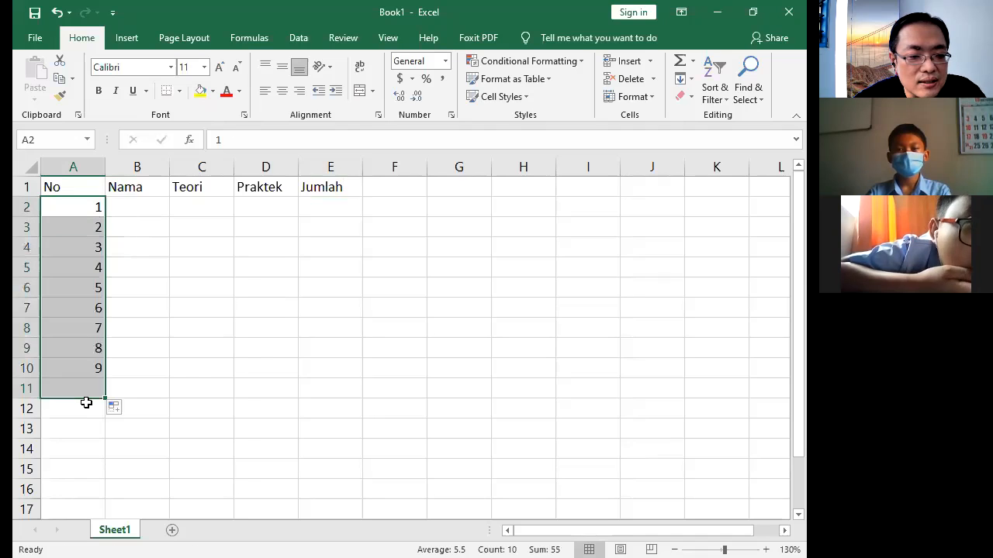
# Step: Fill the Nama column in B2:B11 with the letters A through J, one per row
pyautogui.click(128, 207)
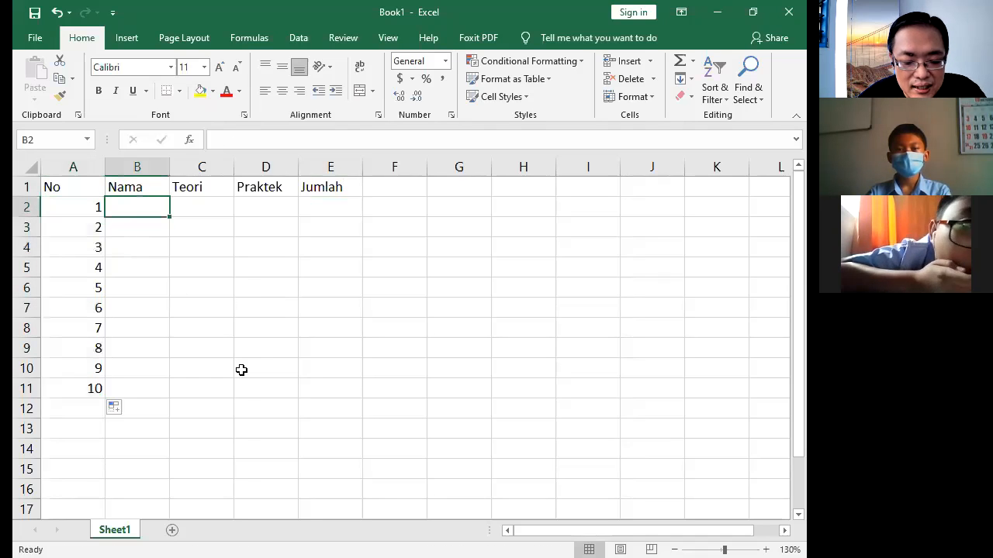
pyautogui.write('A')
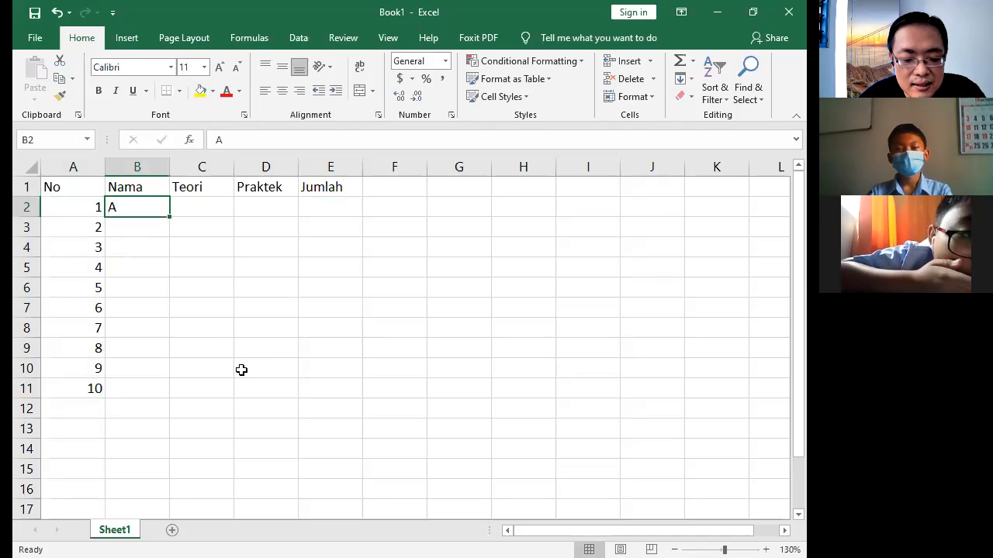
pyautogui.press('Return')
pyautogui.write('B')
pyautogui.press('Return')
pyautogui.write('C')
pyautogui.press('Return')
pyautogui.write('D')
pyautogui.press('Return')
pyautogui.write('E')
pyautogui.press('Return')
pyautogui.write('F')
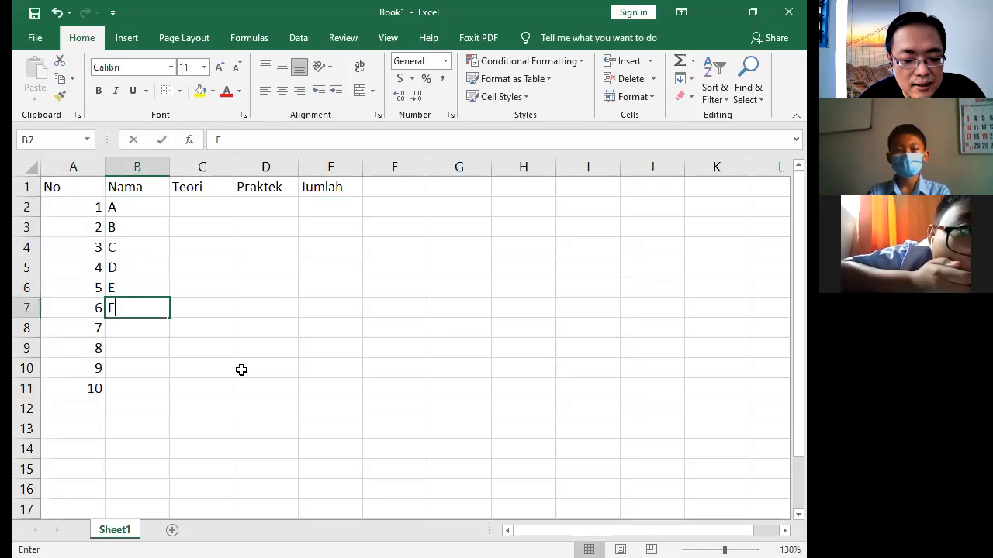
pyautogui.press('Return')
pyautogui.write('G')
pyautogui.press('Return')
pyautogui.write('H')
pyautogui.press('Return')
pyautogui.write('I')
pyautogui.press('Return')
pyautogui.write('J')
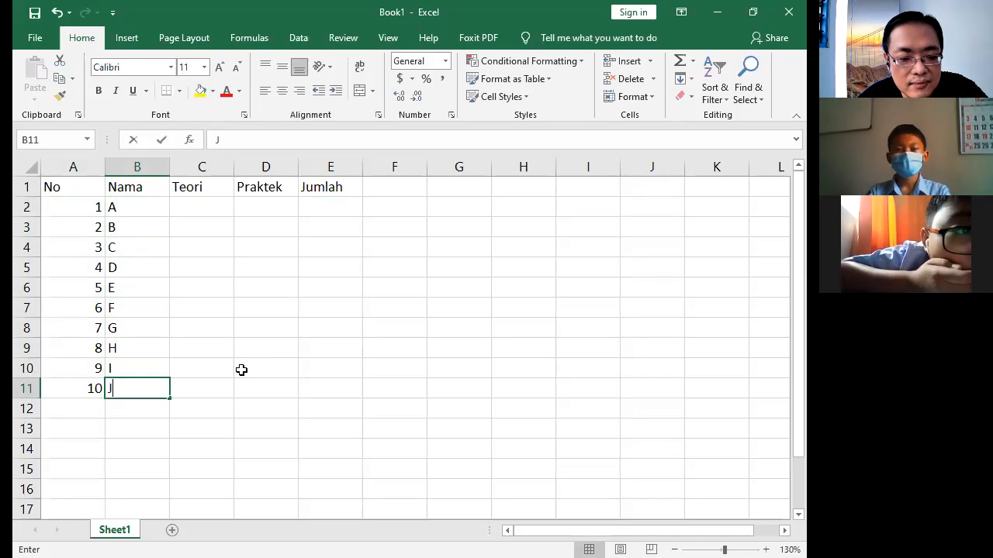
pyautogui.press('Return')
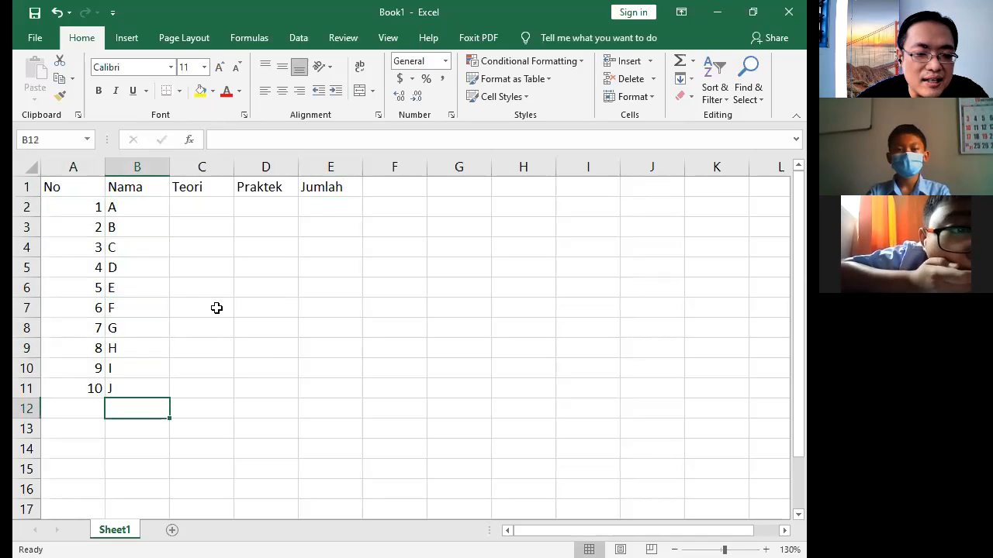
# Step: Enter the Teori scores 54, 57, 69, 53, 60, 59, 78, 80, 81 and 73 in C2:C11
pyautogui.click(192, 203)
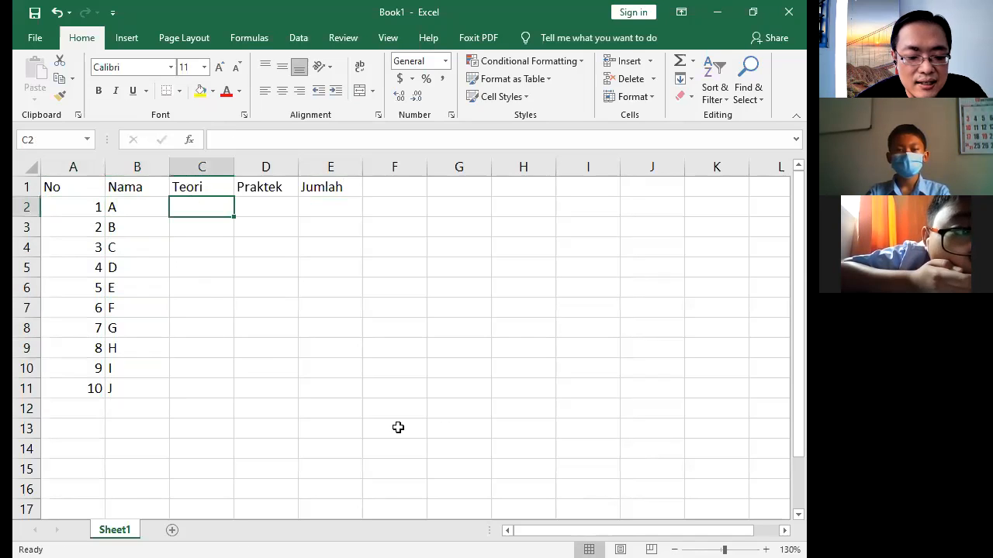
pyautogui.write('54')
pyautogui.press('Return')
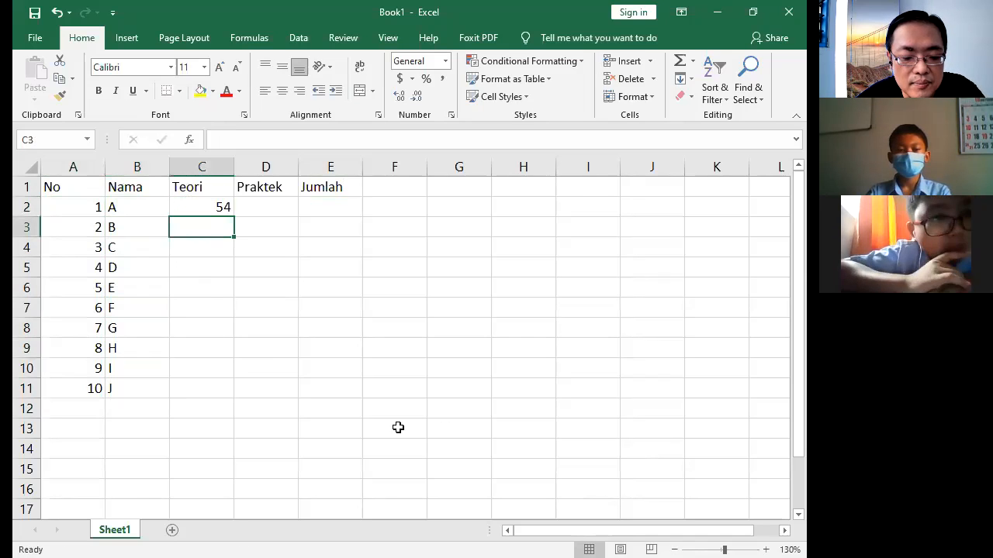
pyautogui.write('5')
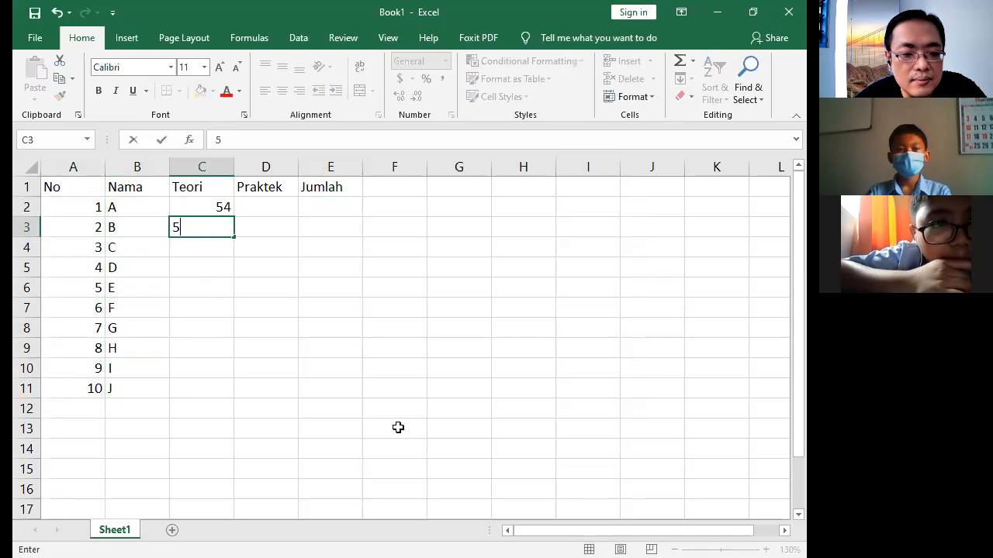
pyautogui.write('7')
pyautogui.press('Return')
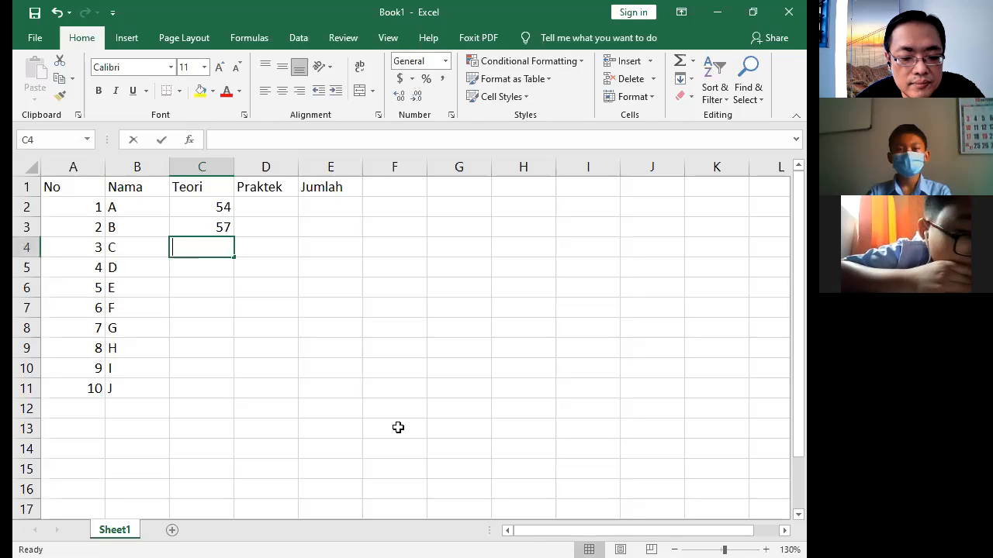
pyautogui.write('69')
pyautogui.press('Return')
pyautogui.write('53')
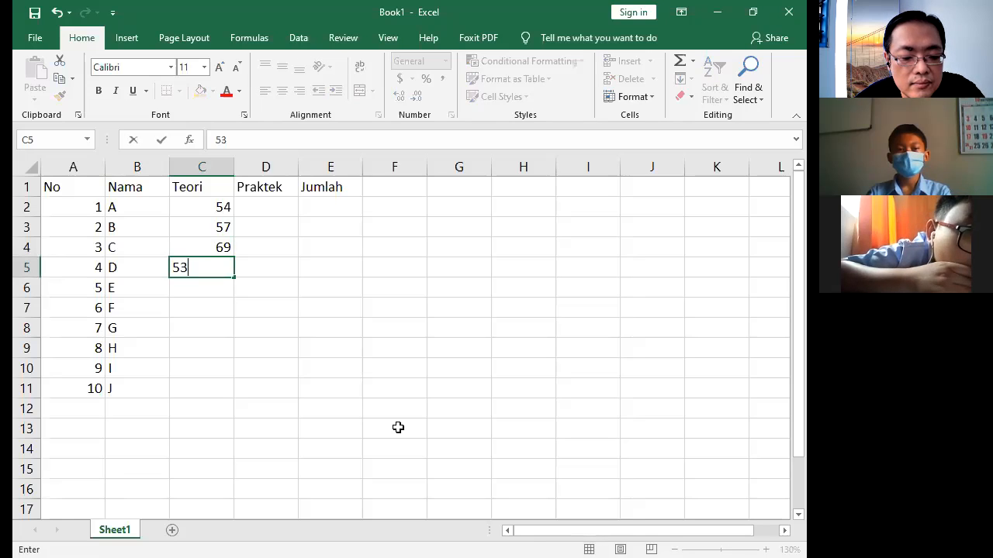
pyautogui.press('Return')
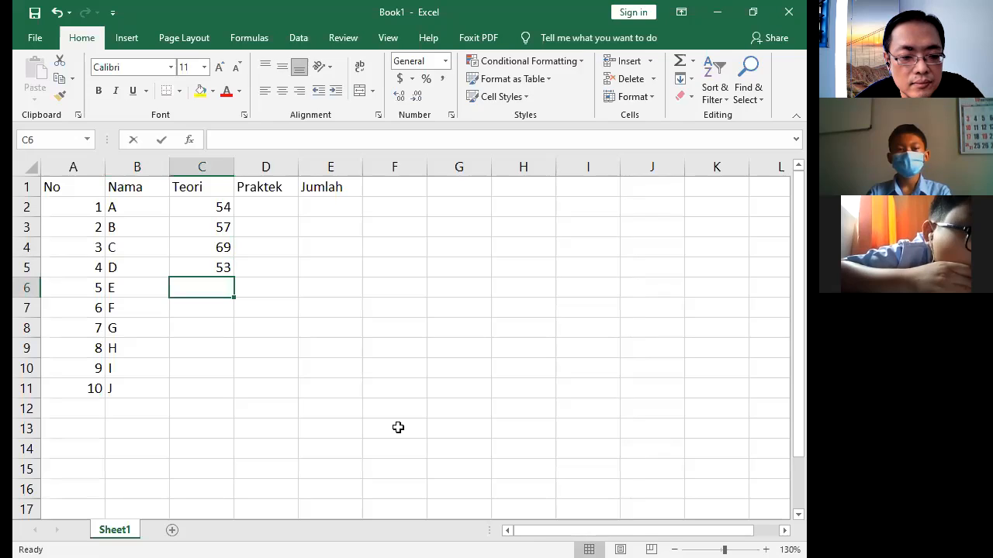
pyautogui.write('60')
pyautogui.press('Return')
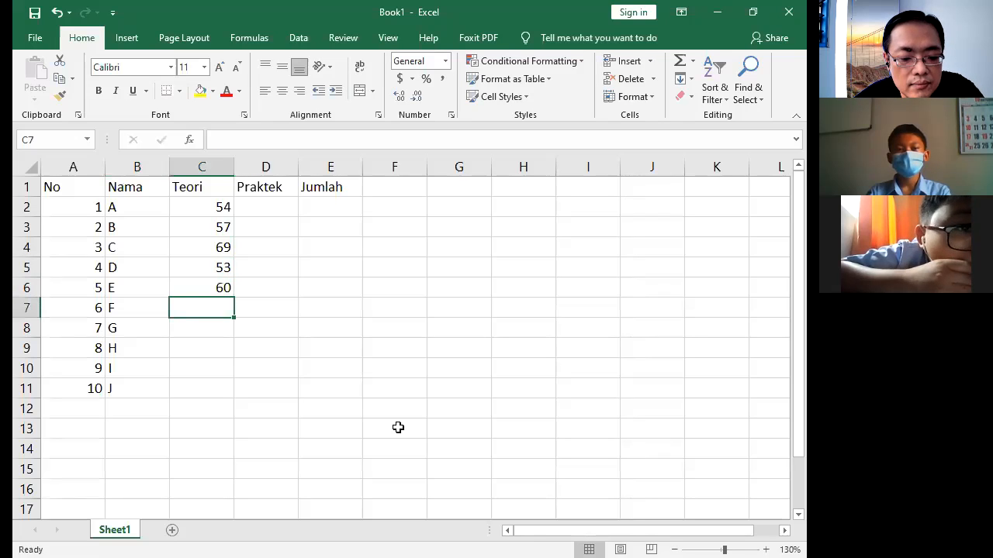
pyautogui.write('59')
pyautogui.press('Return')
pyautogui.write('78')
pyautogui.press('Return')
pyautogui.write('80')
pyautogui.press('Return')
pyautogui.write('81')
pyautogui.press('Return')
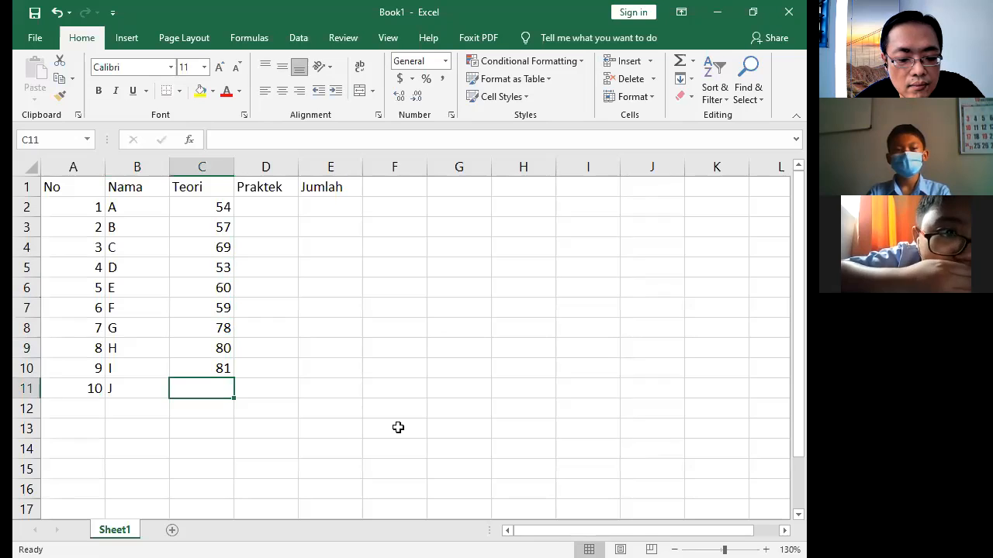
pyautogui.write('7')
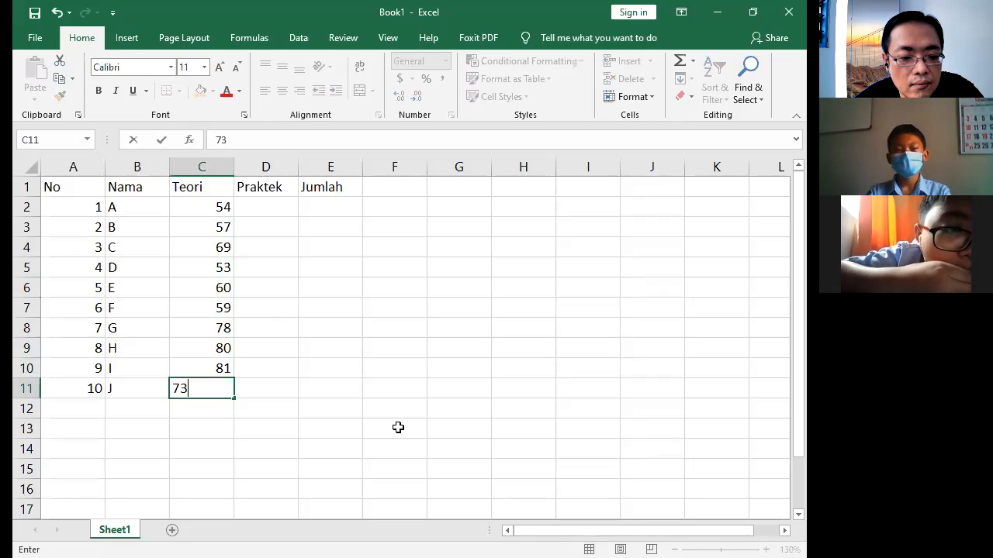
pyautogui.write('3')
pyautogui.press('Return')
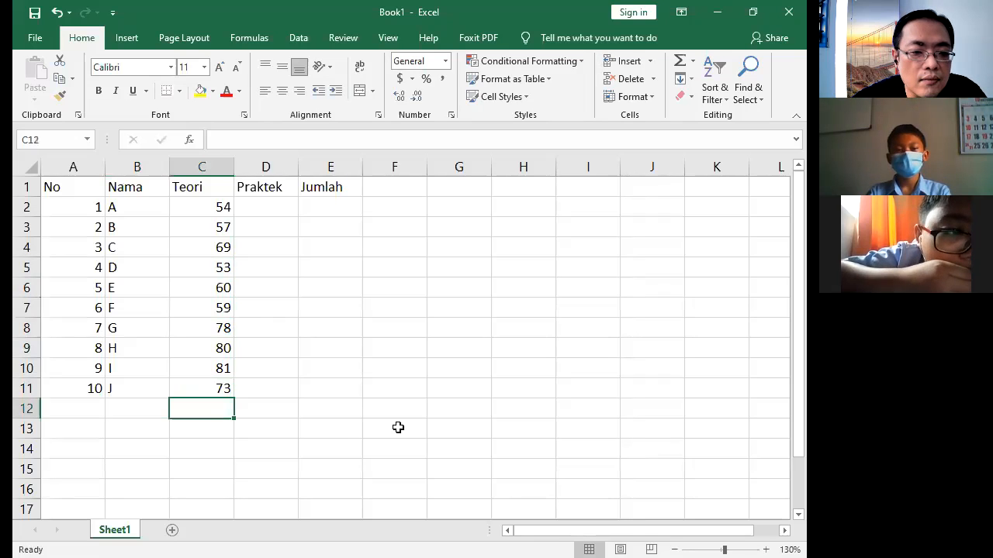
# Step: Enter the Praktek scores 78, 76, 89, 68, 81, 84, 65, 90, 93 and 80 in D2:D11
pyautogui.click(252, 204)
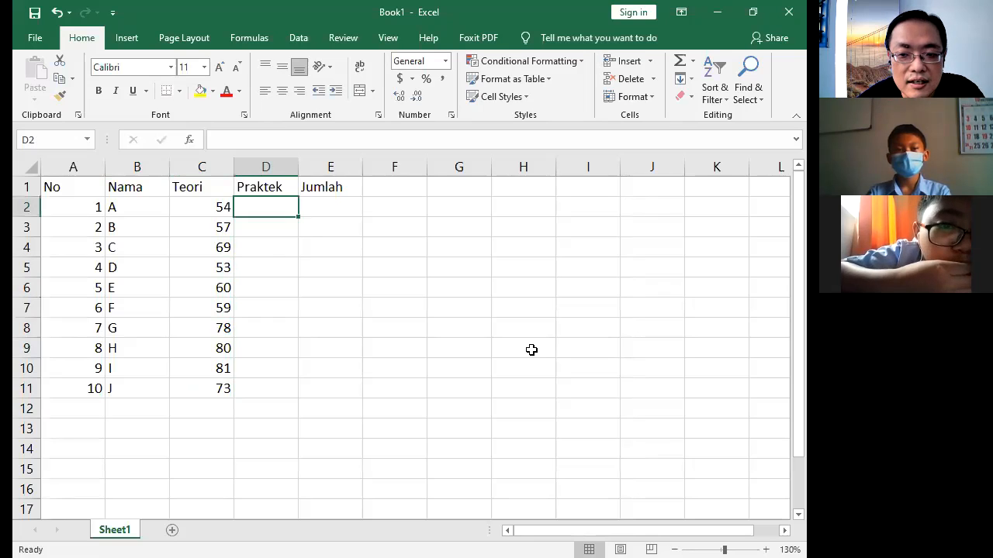
pyautogui.write('78')
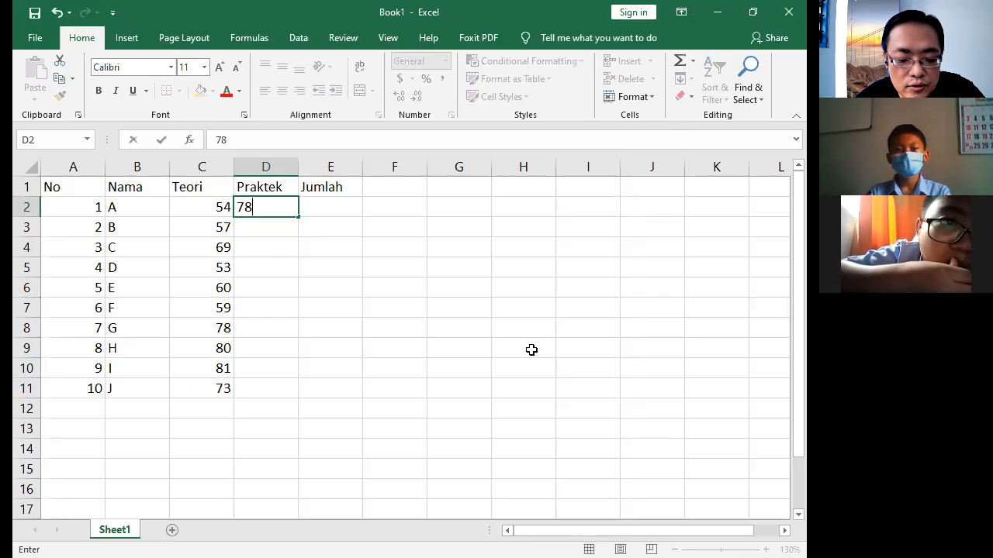
pyautogui.press('Return')
pyautogui.write('76')
pyautogui.press('Return')
pyautogui.write('89')
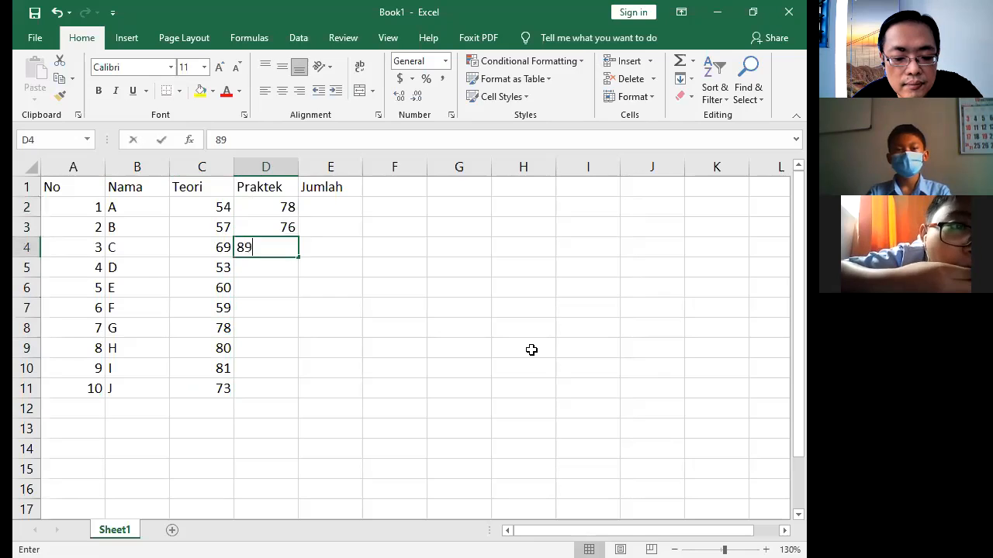
pyautogui.press('Return')
pyautogui.write('68')
pyautogui.press('Return')
pyautogui.write('81')
pyautogui.press('Return')
pyautogui.write('84')
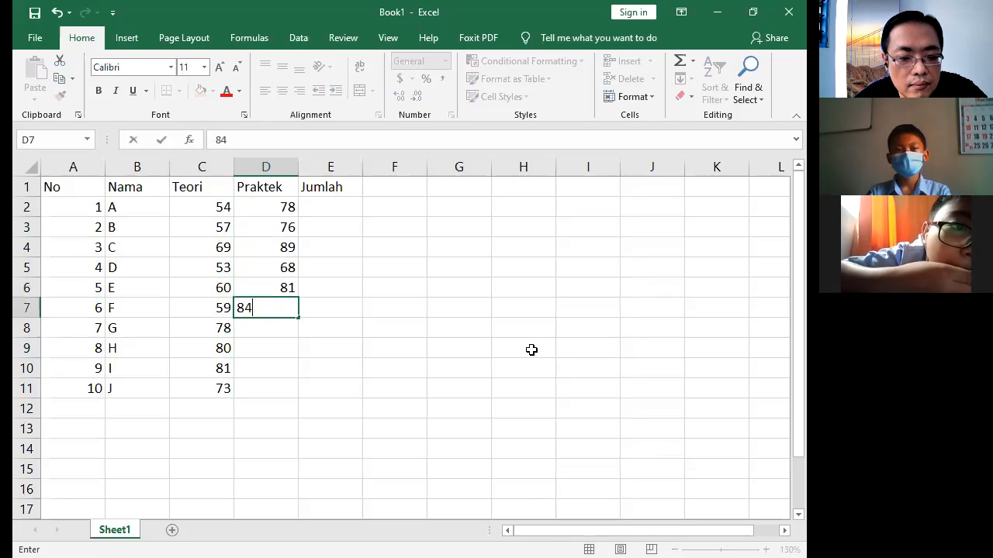
pyautogui.press('Return')
pyautogui.write('6')
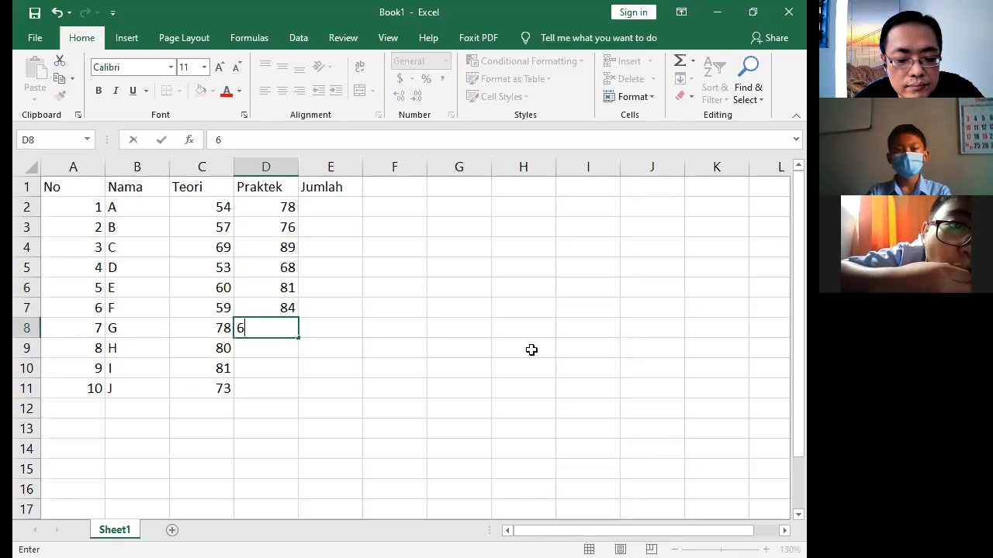
pyautogui.write('5')
pyautogui.press('Return')
pyautogui.write('90')
pyautogui.press('Return')
pyautogui.write('93')
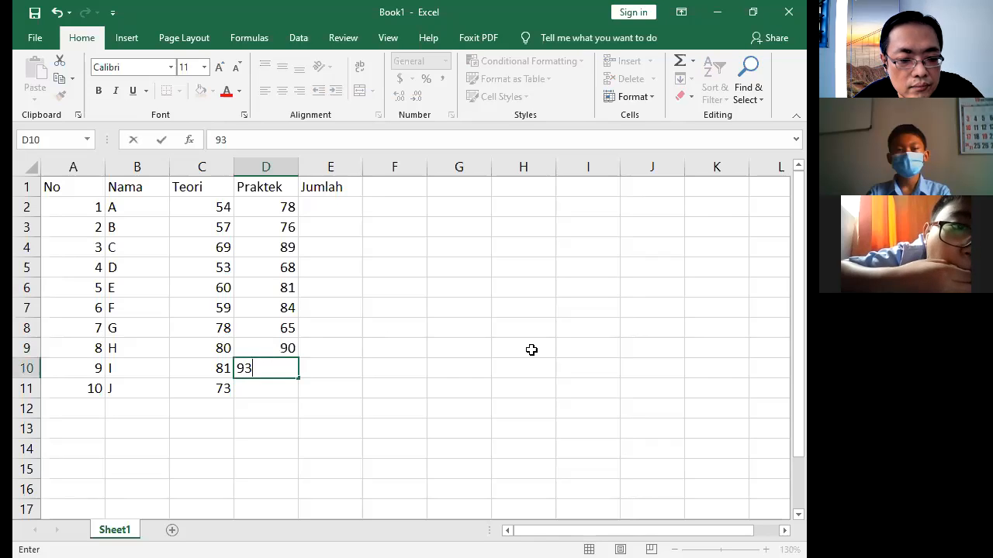
pyautogui.press('Return')
pyautogui.write('80')
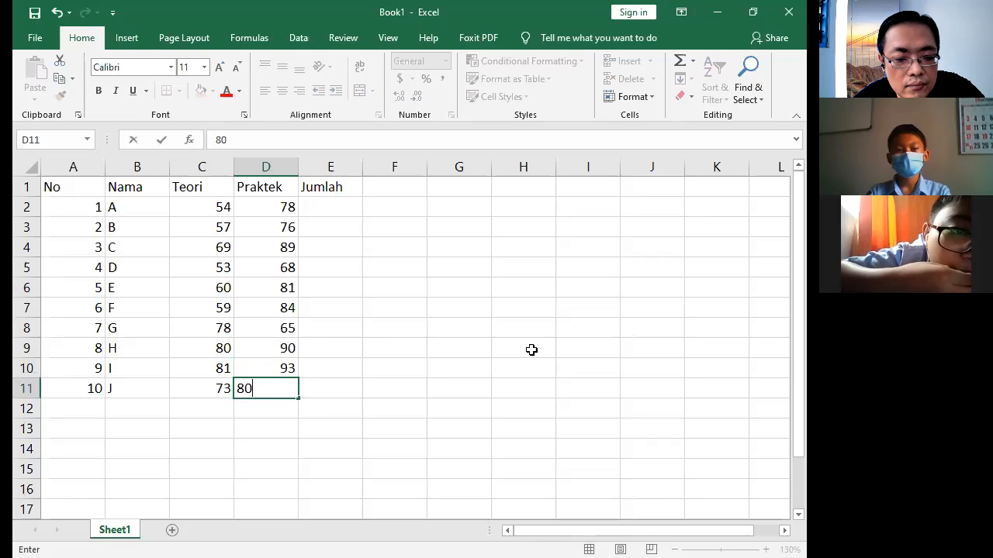
pyautogui.press('Return')
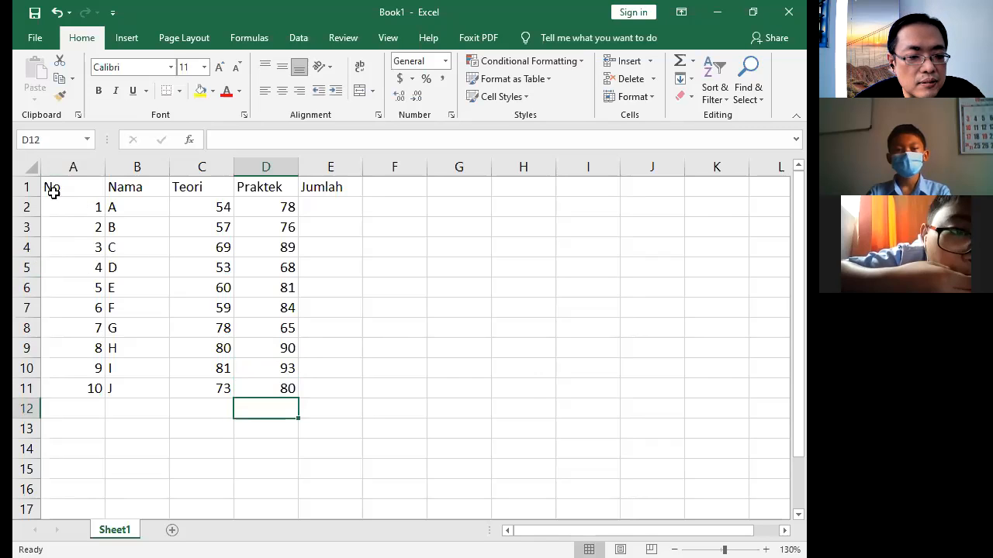
# Step: Apply outline and inside borders to the whole table in A1:E11 through the cell formatting settings
pyautogui.moveTo(47, 187); pyautogui.dragTo(326, 381)
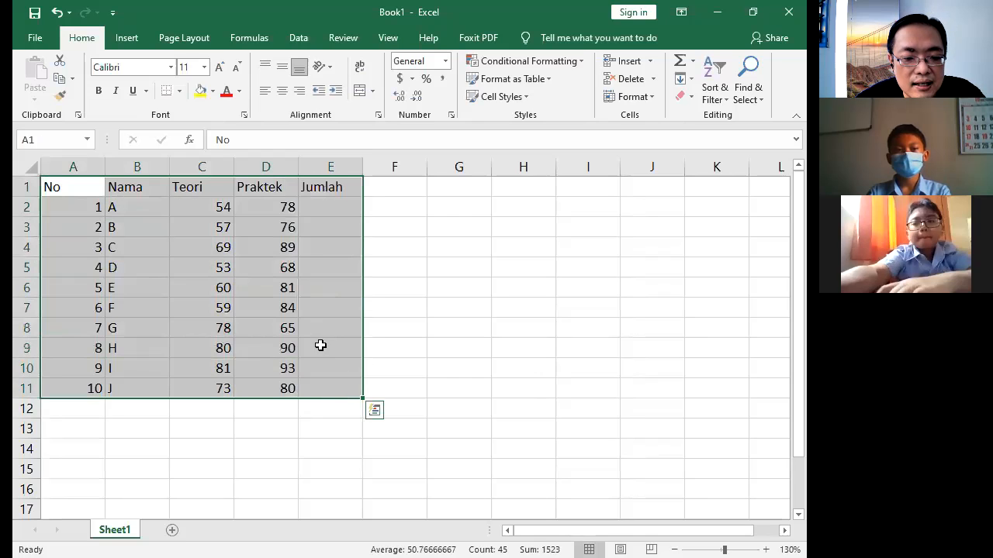
pyautogui.rightClick(321, 344)
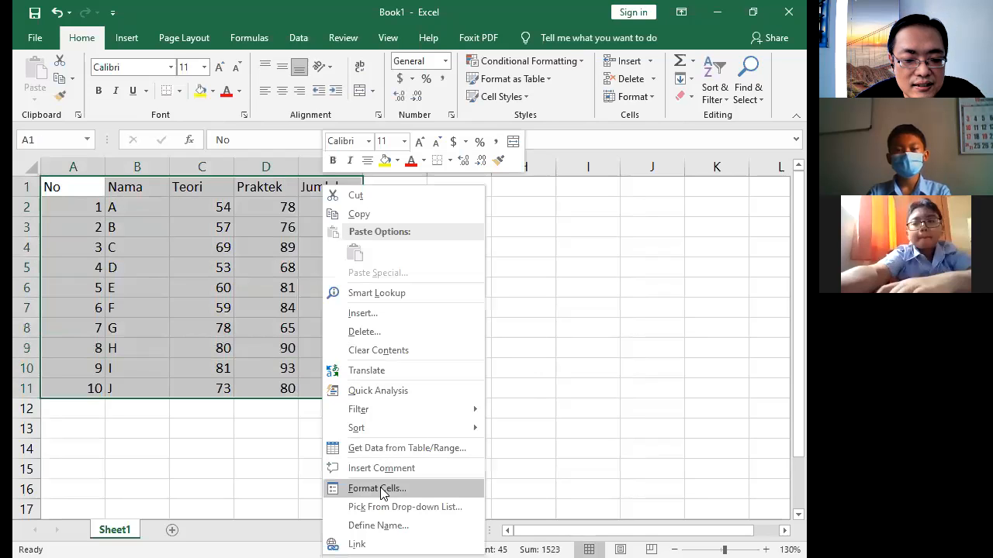
pyautogui.click(377, 488)
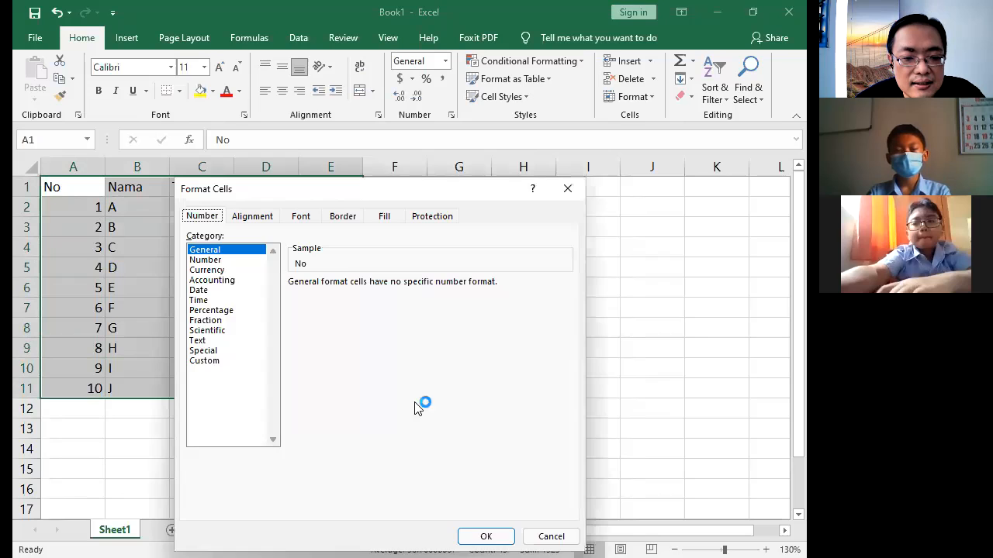
pyautogui.click(347, 217)
pyautogui.click(394, 266)
pyautogui.click(443, 261)
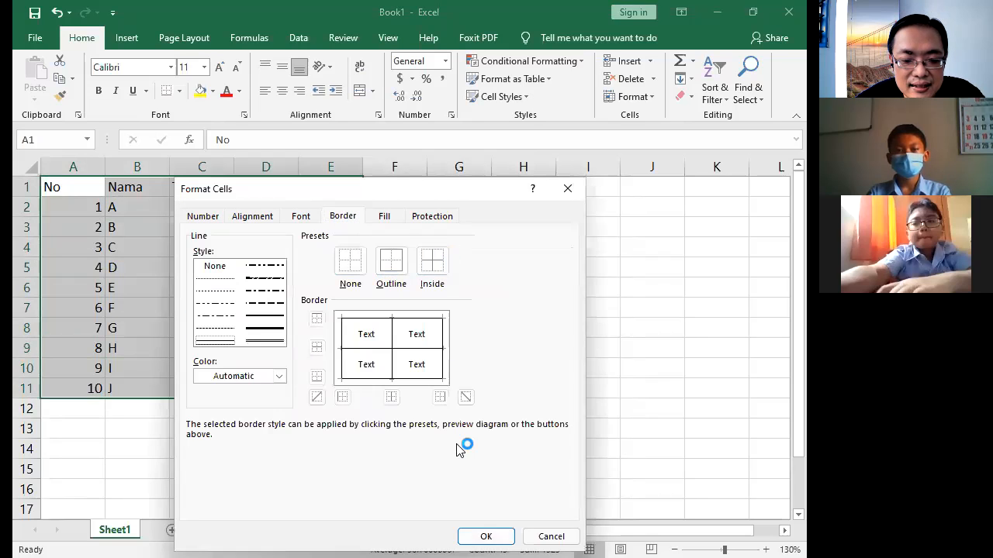
pyautogui.click(482, 537)
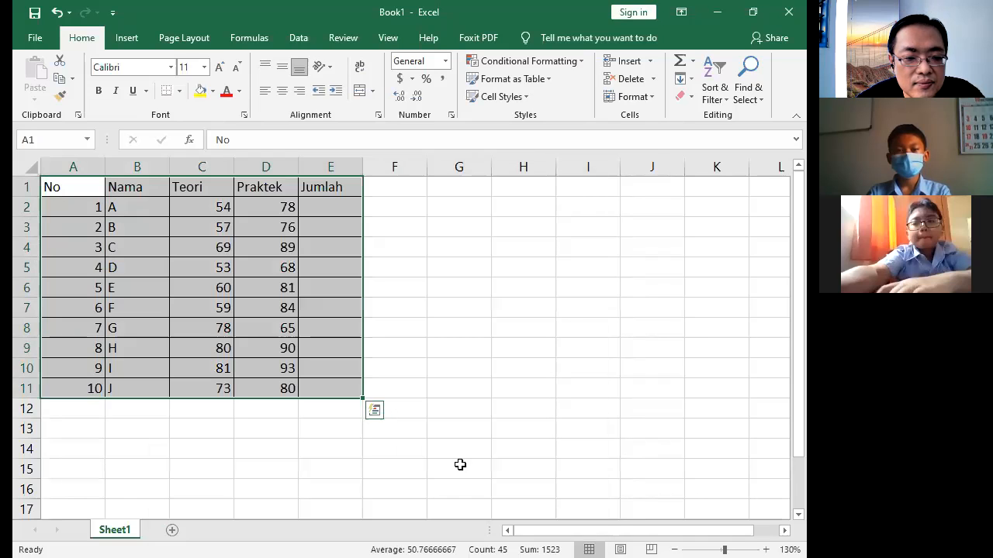
# Step: Enter the summary labels Nilai tertinggi, Nilai terendah, Rata-rata and Jumlah data in B12:B15, one per row
pyautogui.click(516, 350)
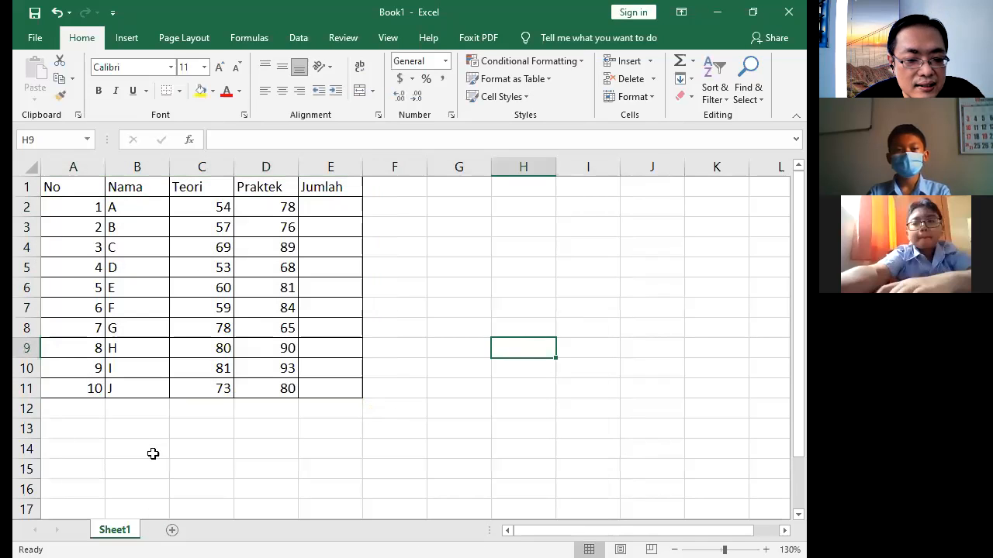
pyautogui.click(136, 411)
pyautogui.write('nILAI')
pyautogui.press('BackSpace')
pyautogui.press('BackSpace')
pyautogui.press('BackSpace')
pyautogui.press('BackSpace')
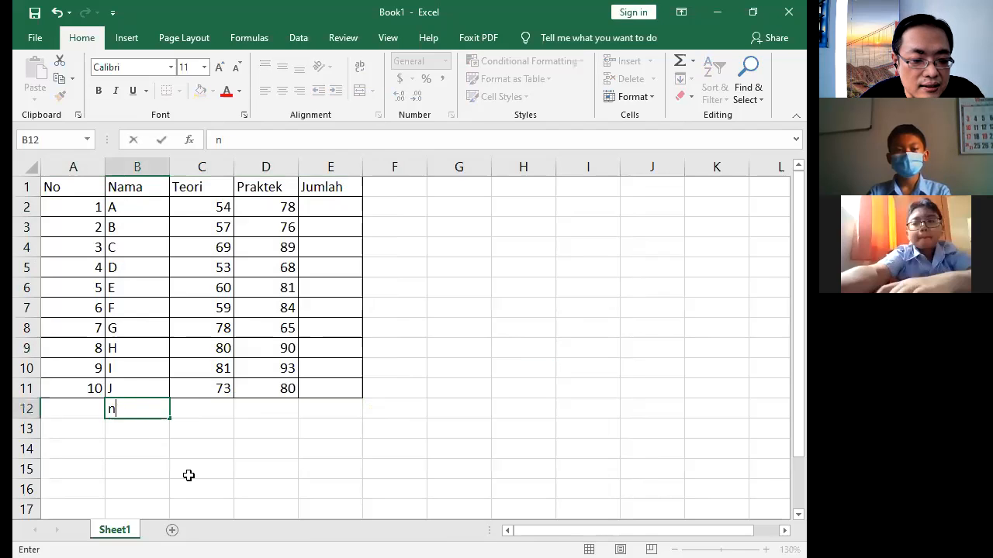
pyautogui.write('Nilai tertinggi')
pyautogui.press('Return')
pyautogui.write('Nilai terendah')
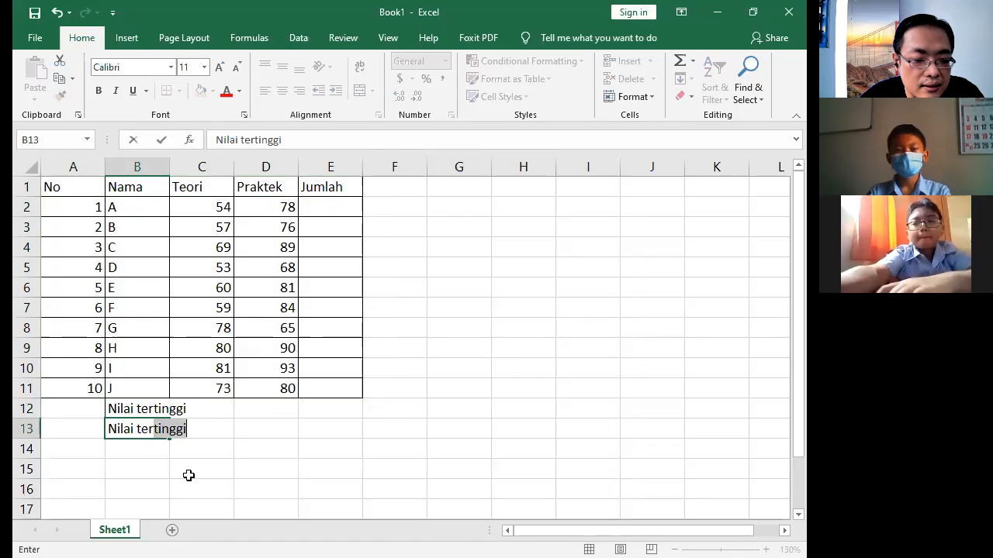
pyautogui.press('Return')
pyautogui.write('Rata-rata')
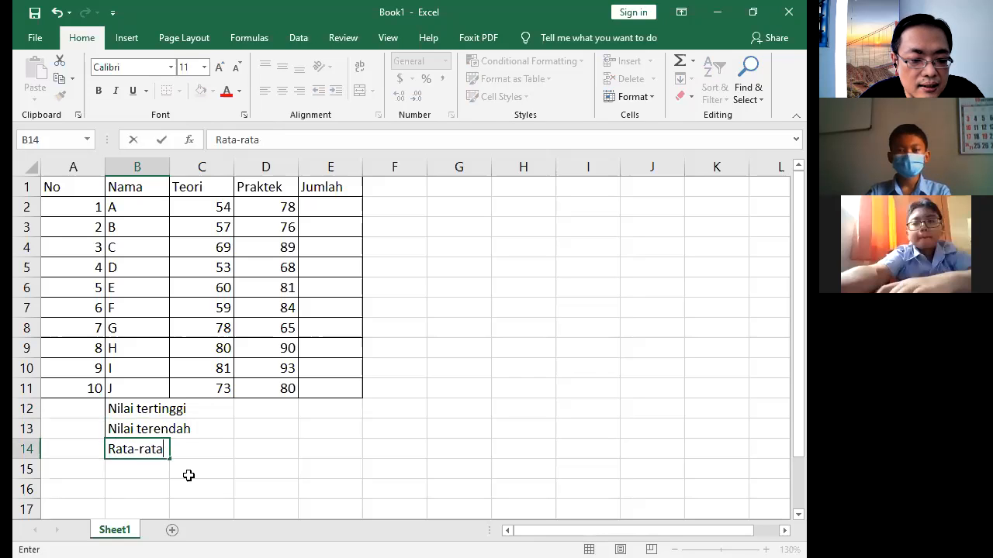
pyautogui.press('Return')
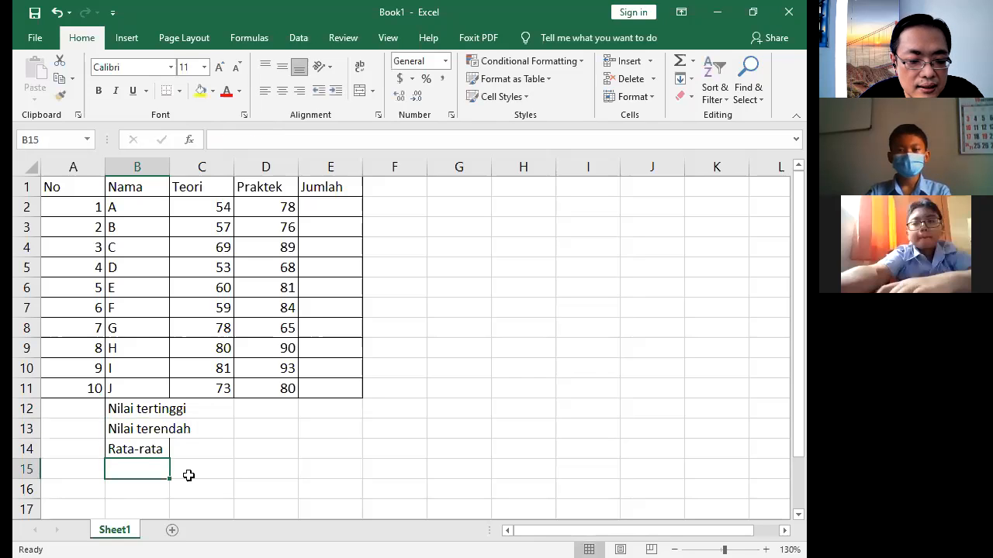
pyautogui.write('Jumlah')
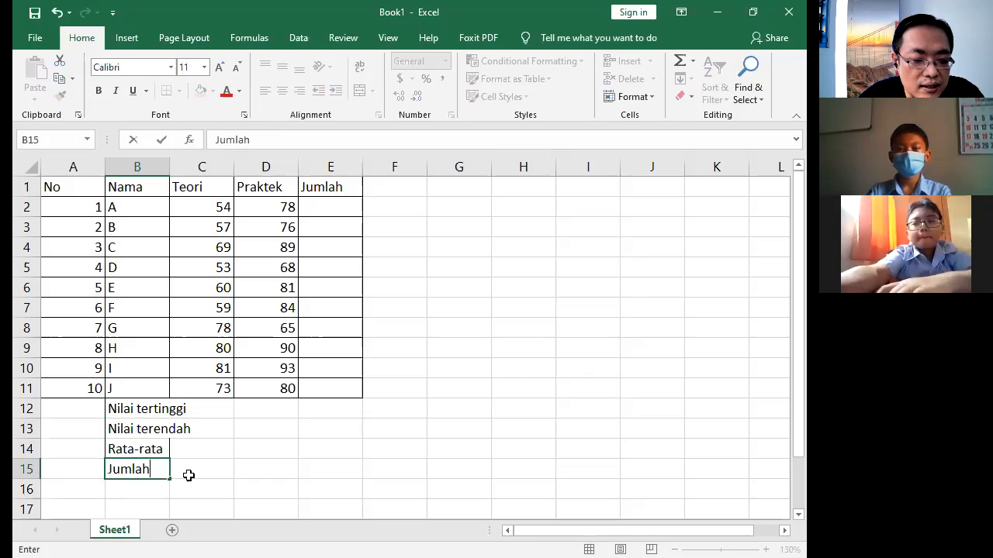
pyautogui.write(' data')
pyautogui.press('Return')
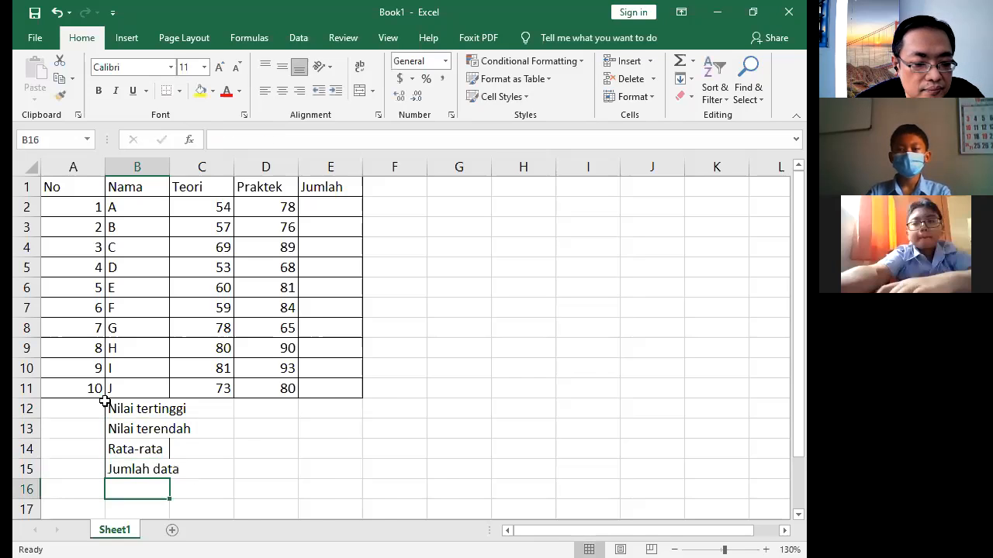
# Step: Apply outline and inside borders to the summary rows in B12:E15
pyautogui.moveTo(118, 407); pyautogui.dragTo(343, 467)
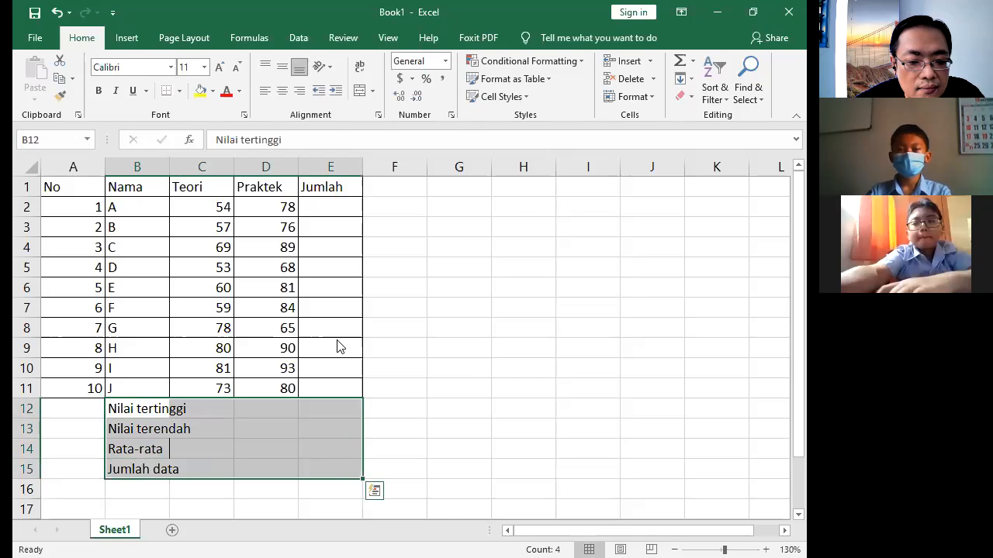
pyautogui.rightClick(302, 463)
pyautogui.click(354, 389)
pyautogui.click(393, 261)
pyautogui.click(447, 537)
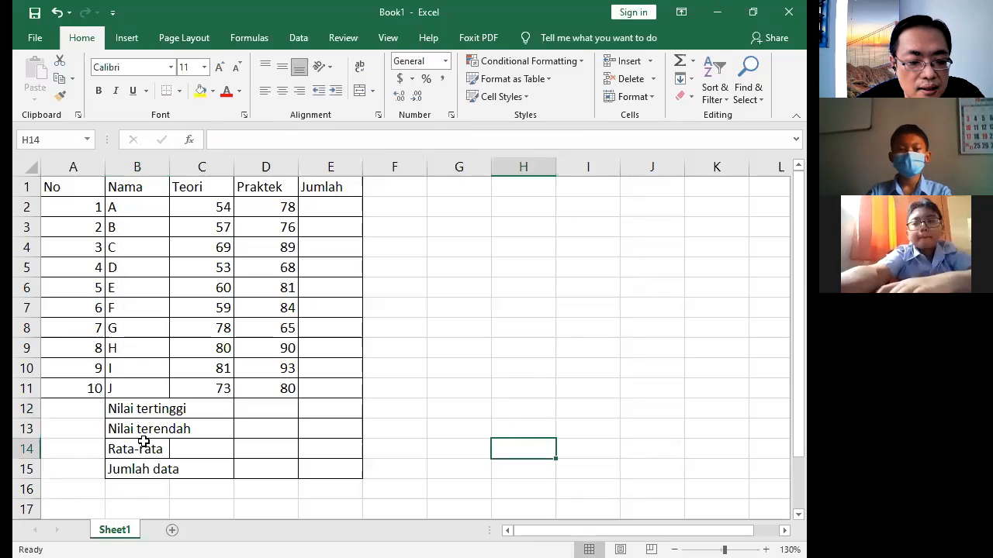
# Step: Merge and center columns B to D separately in each summary row from 12 to 15
pyautogui.moveTo(135, 408); pyautogui.dragTo(278, 404)
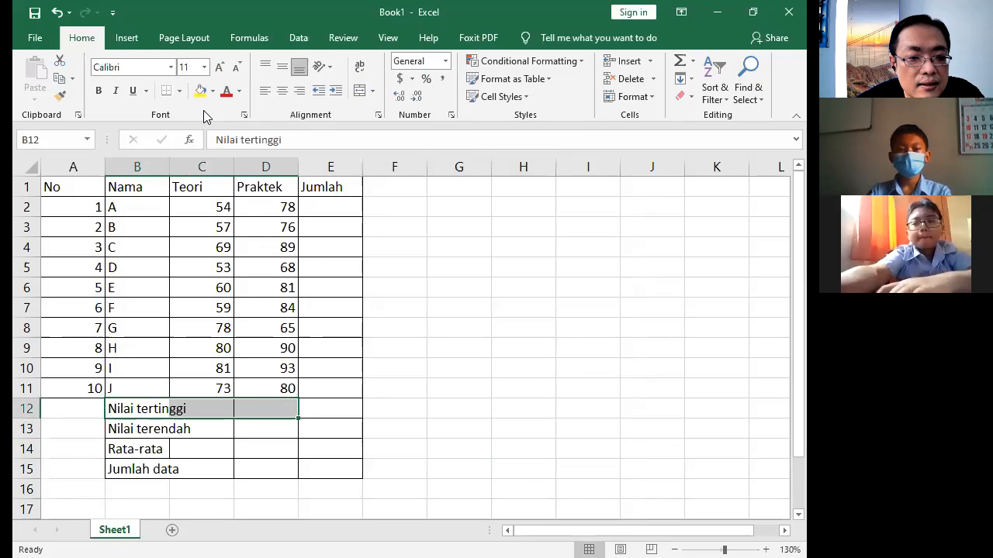
pyautogui.click(359, 91)
pyautogui.moveTo(113, 428); pyautogui.dragTo(260, 429)
pyautogui.click(359, 91)
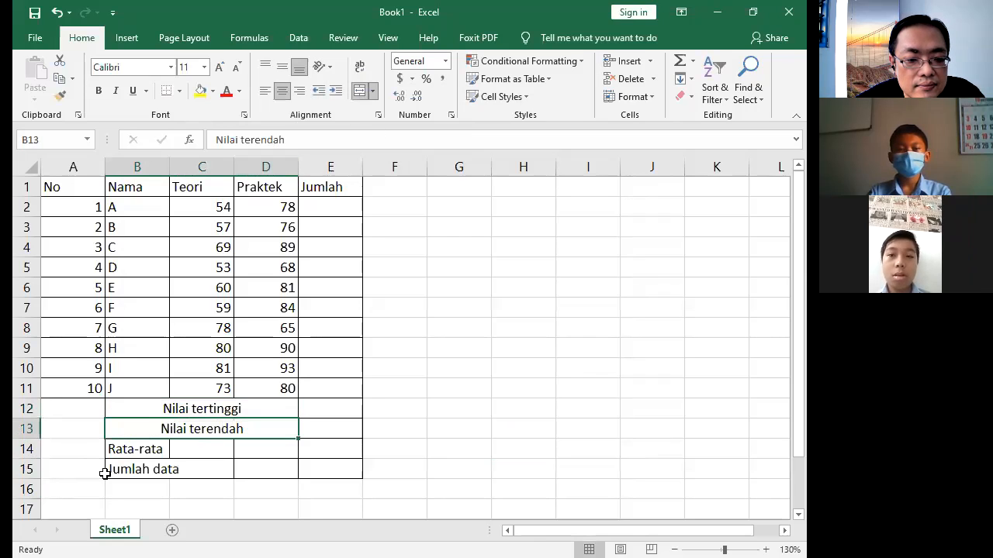
pyautogui.moveTo(128, 449); pyautogui.dragTo(256, 448)
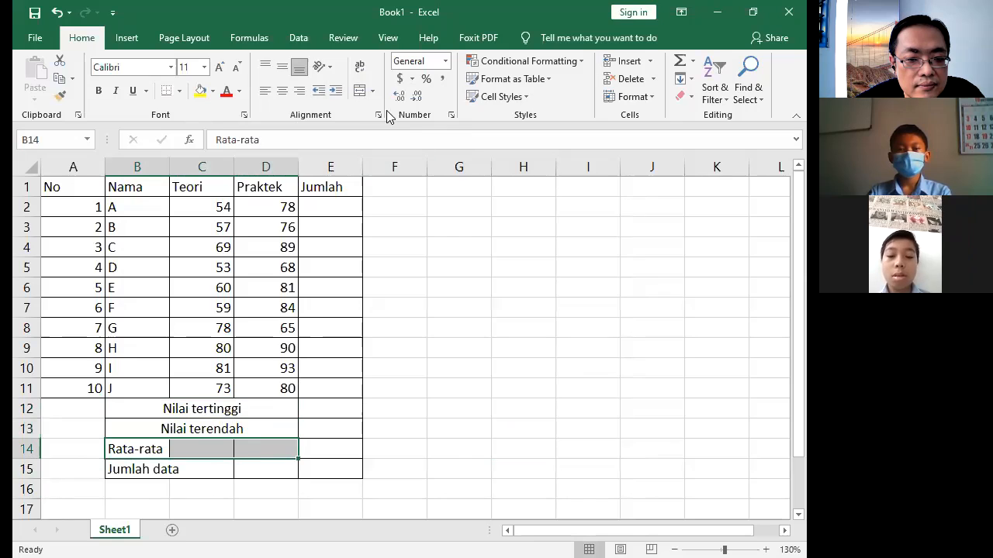
pyautogui.click(360, 91)
pyautogui.moveTo(124, 470); pyautogui.dragTo(259, 470)
pyautogui.click(359, 91)
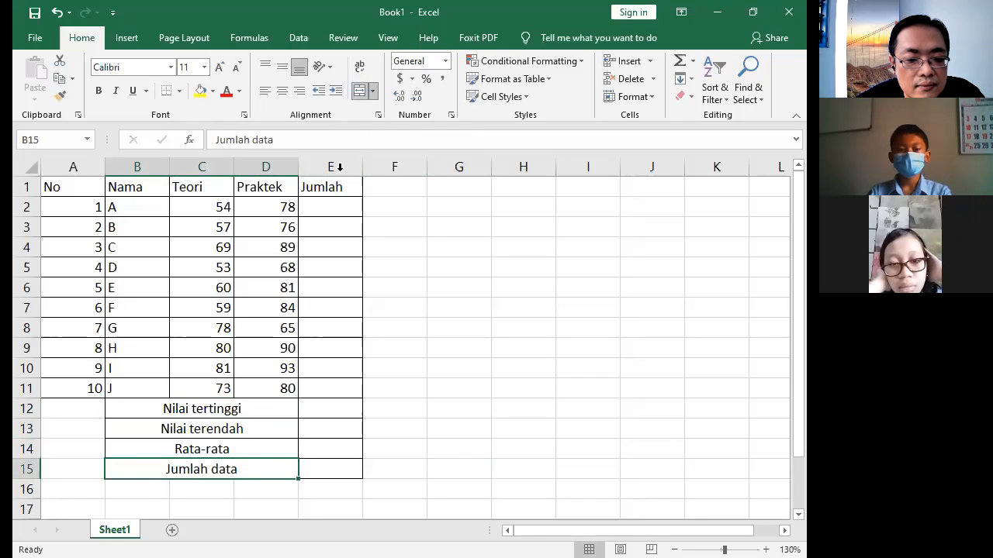
pyautogui.click(429, 369)
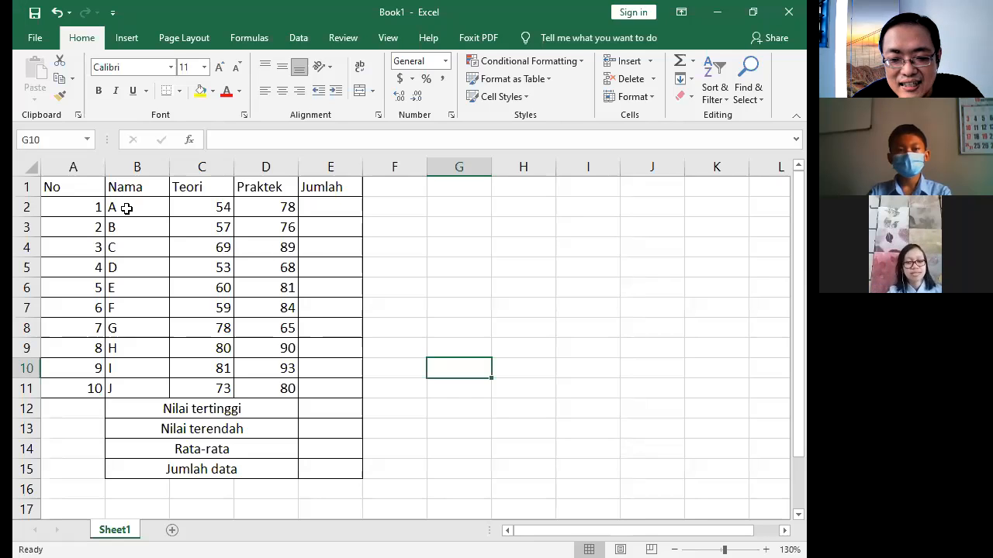
# Step: Enter the formula =sum(c2:d2) in E2 to total the Teori and Praktek scores of the first student
pyautogui.click(319, 202)
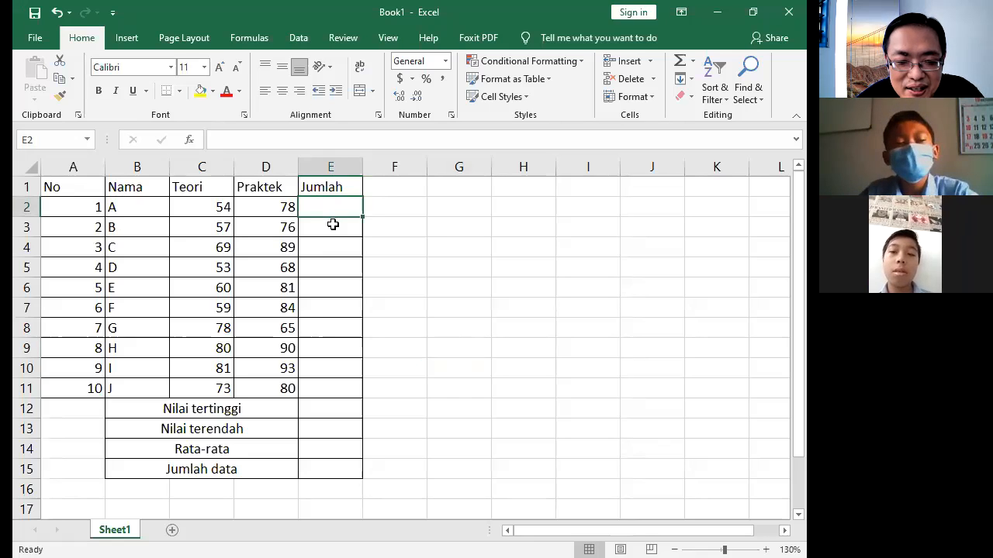
pyautogui.write('=')
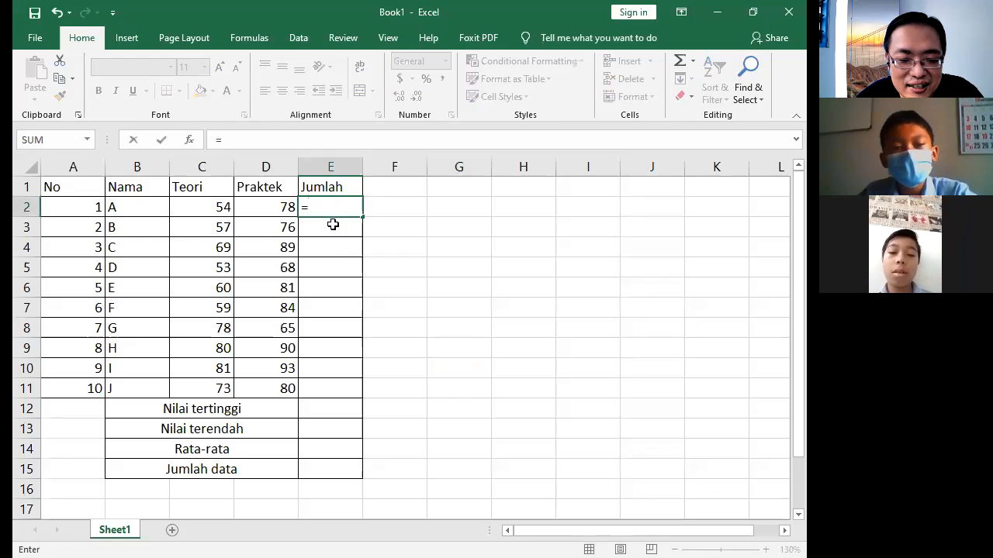
pyautogui.write('sum')
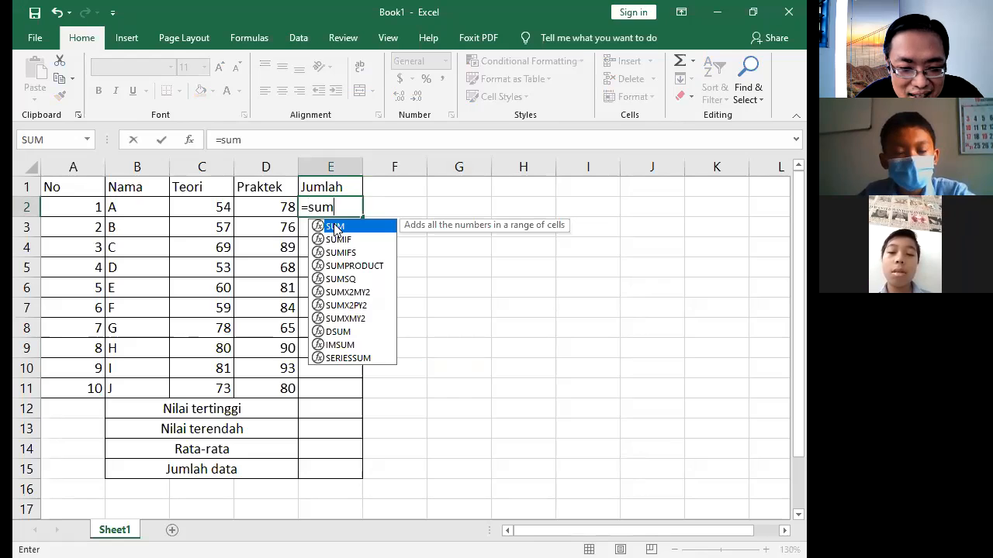
pyautogui.write('(')
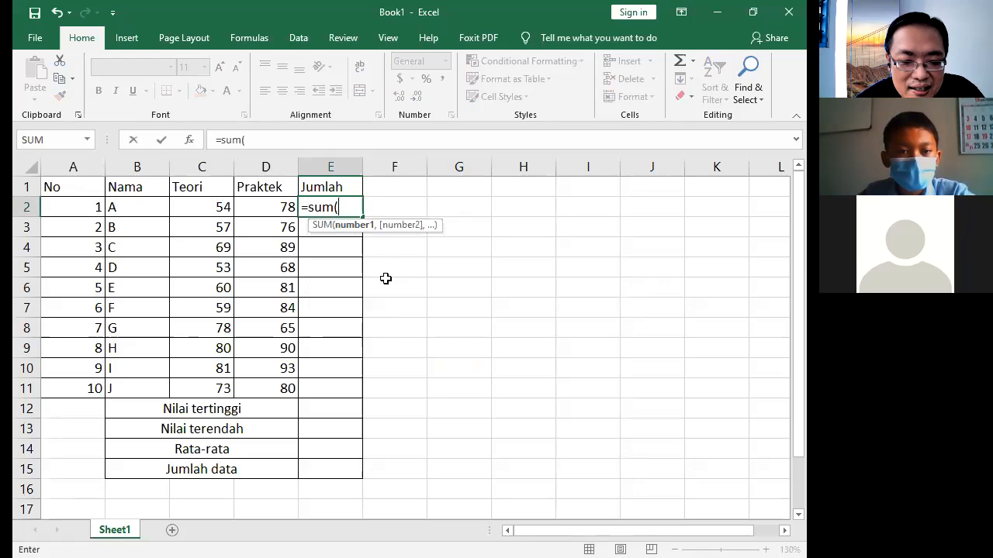
pyautogui.write('b2')
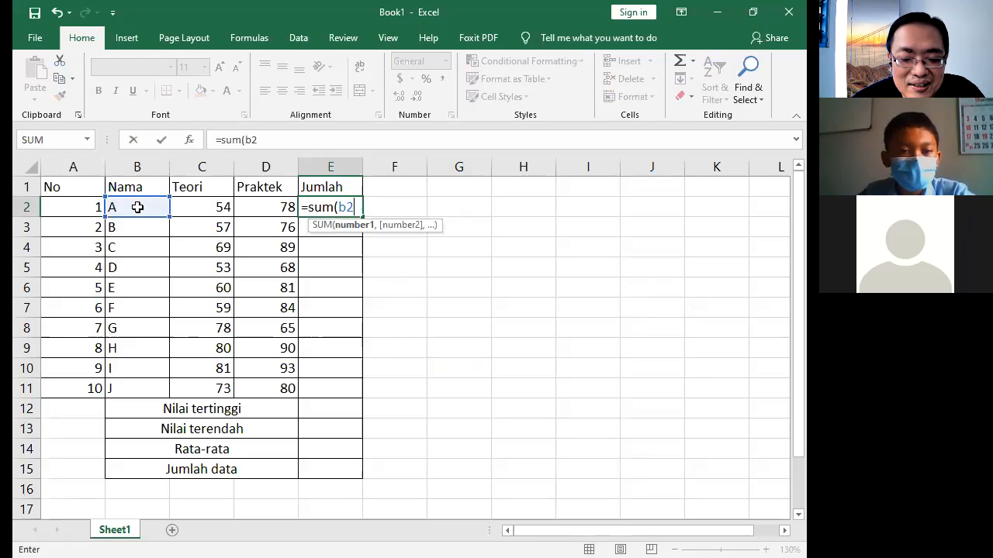
pyautogui.press('BackSpace')
pyautogui.press('BackSpace')
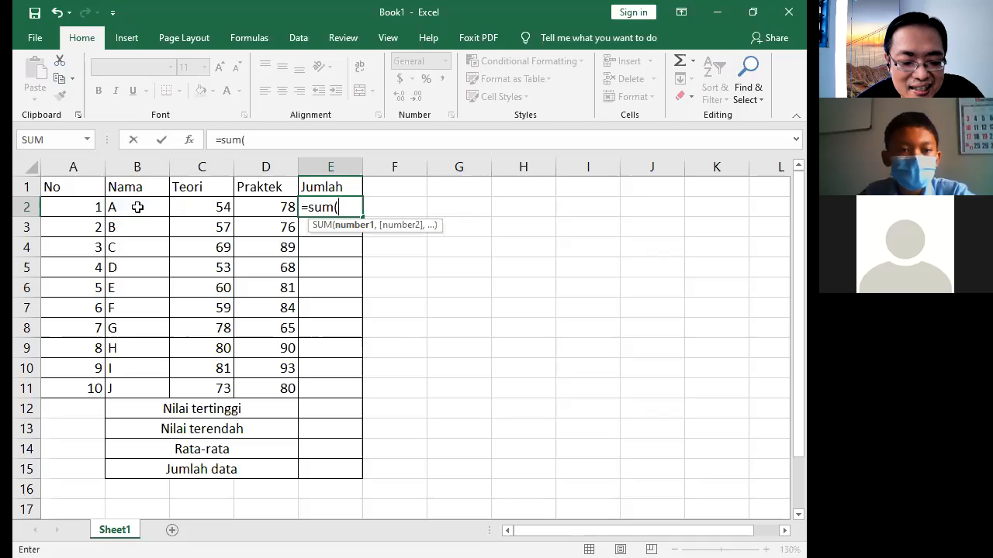
pyautogui.write('c2:')
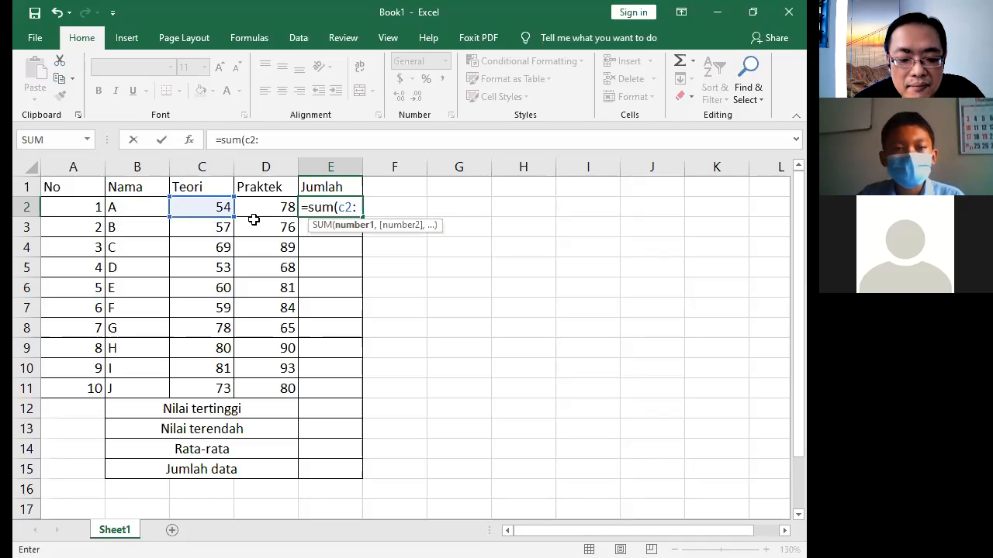
pyautogui.write('d2')
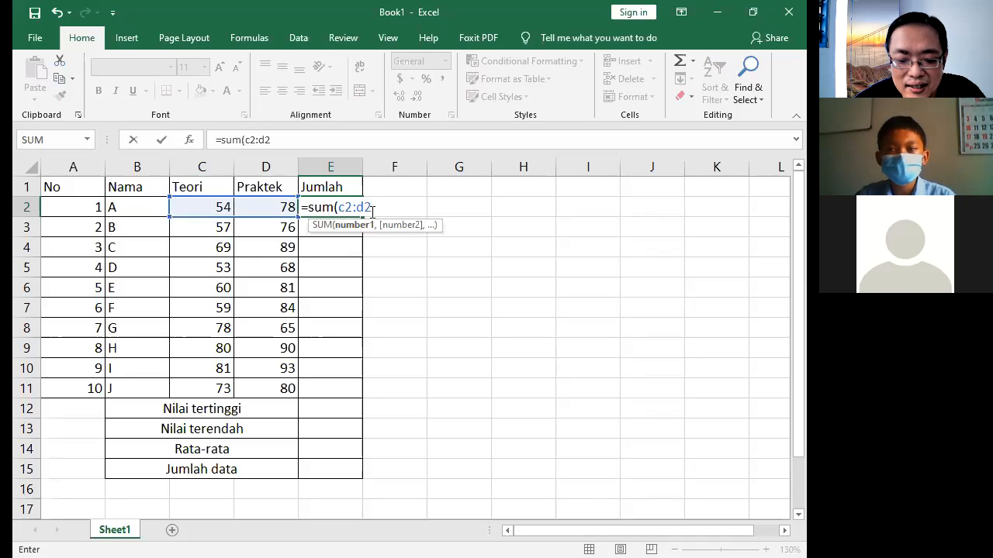
pyautogui.write(')')
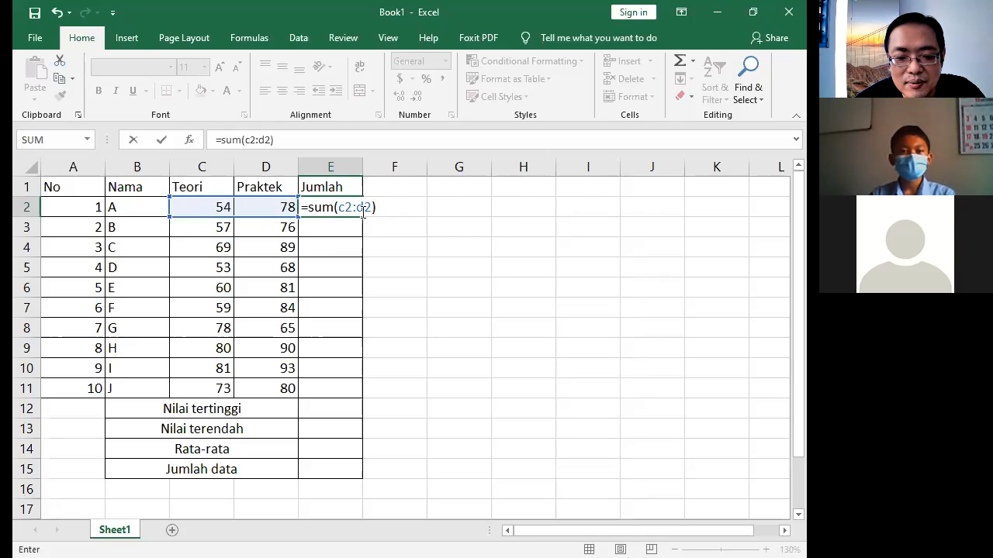
pyautogui.press('Return')
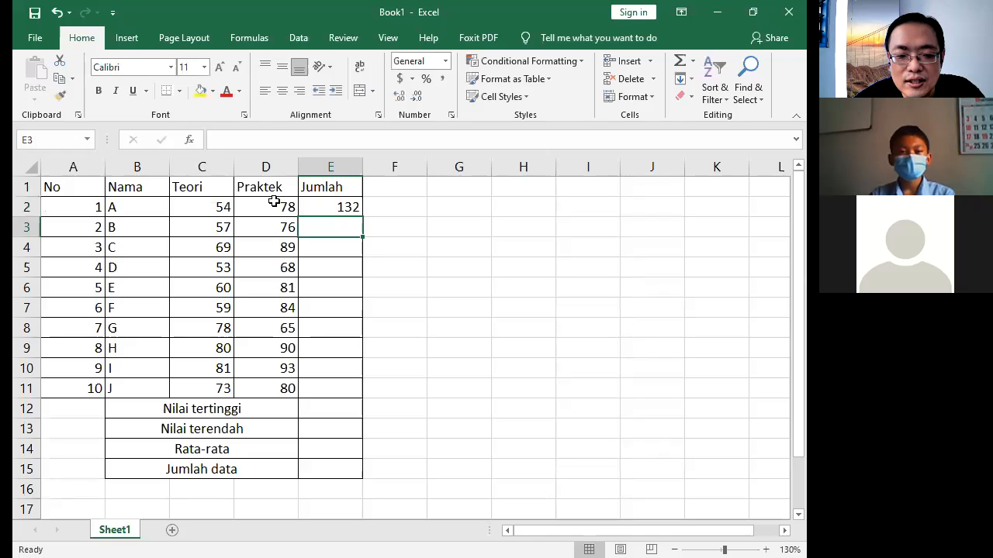
# Step: Fill the Jumlah formula from E2 down to E11 for the remaining students
pyautogui.click(320, 202)
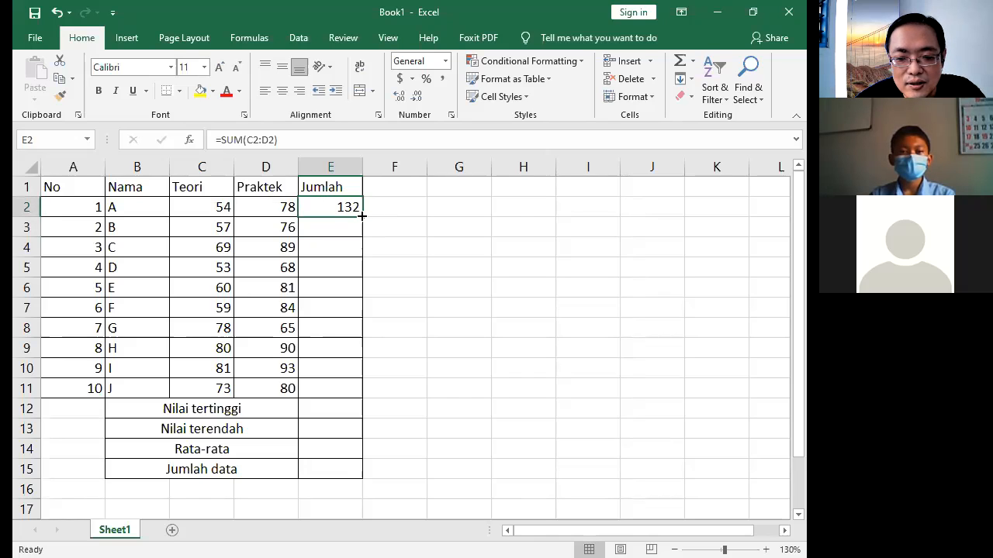
pyautogui.moveTo(362, 217); pyautogui.dragTo(348, 395)
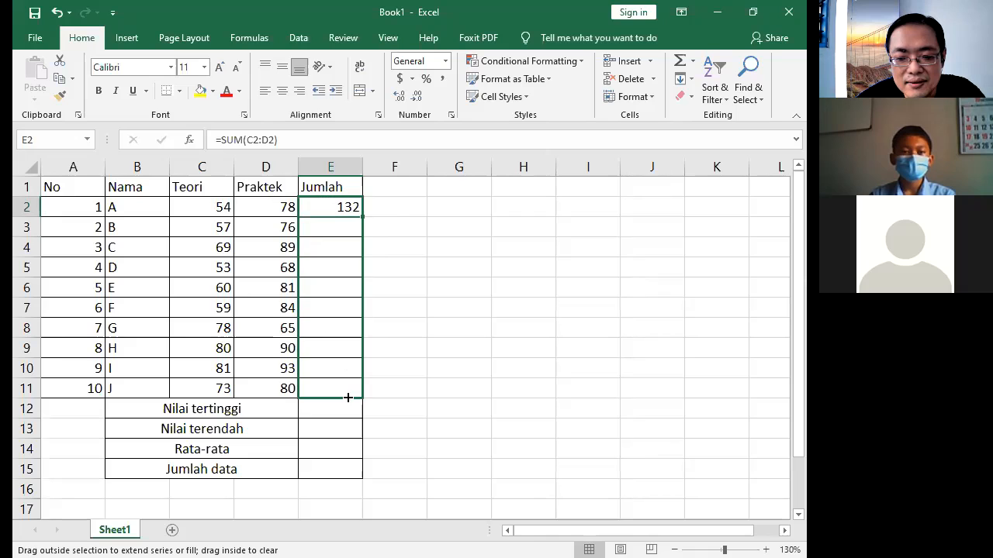
pyautogui.moveTo(347, 398); pyautogui.dragTo(347, 398)
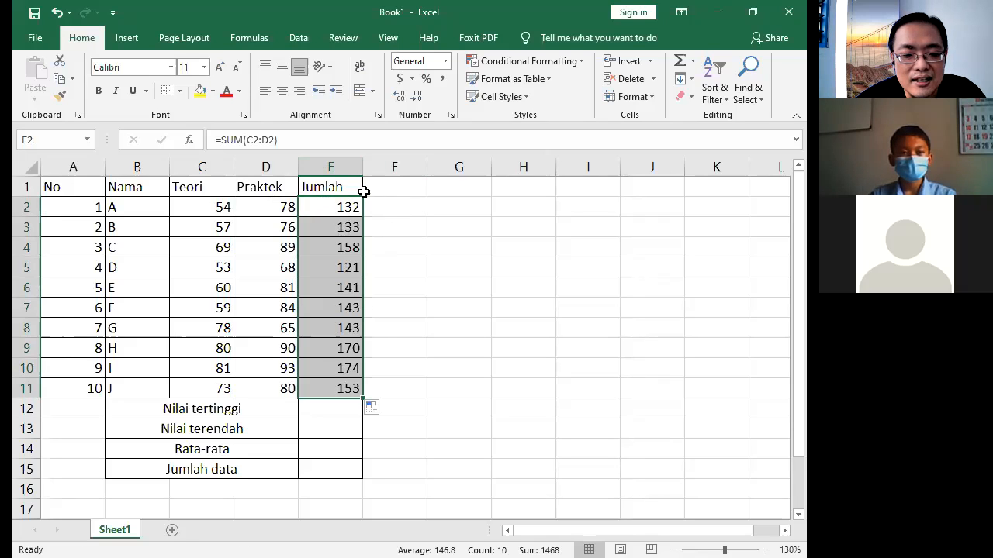
pyautogui.click(420, 328)
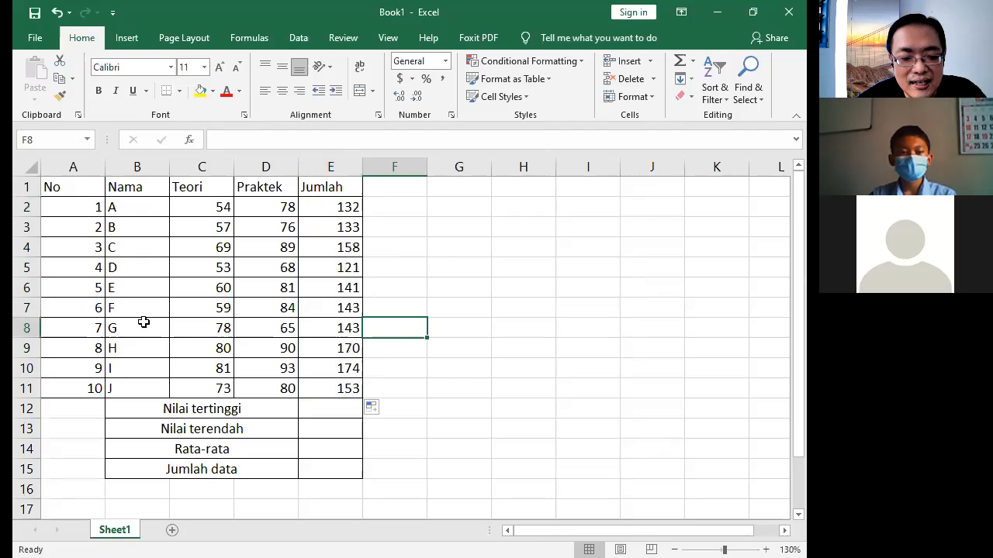
# Step: Enter the formula =max(e2:e11) in E12 to find the highest Jumlah score for the Nilai tertinggi row
pyautogui.click(327, 412)
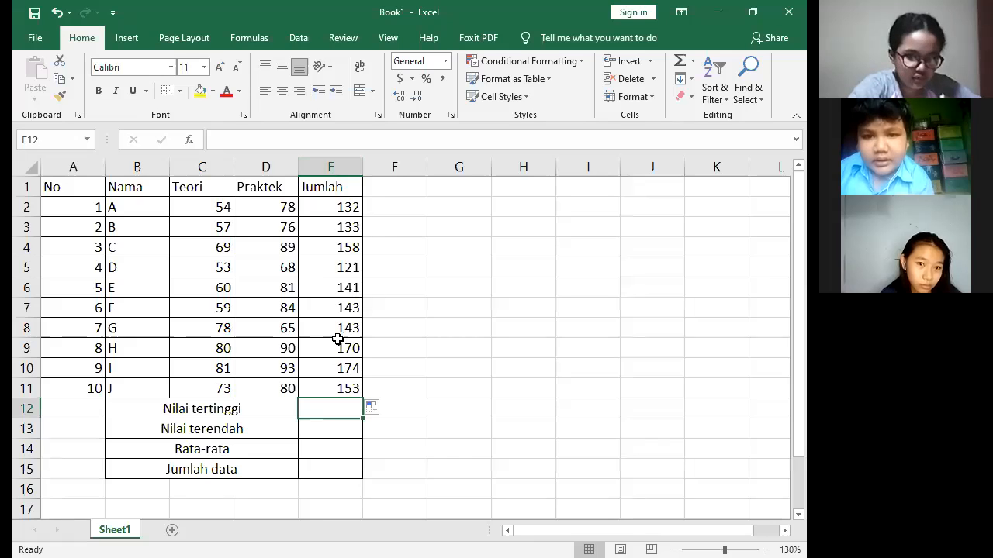
pyautogui.click(353, 221)
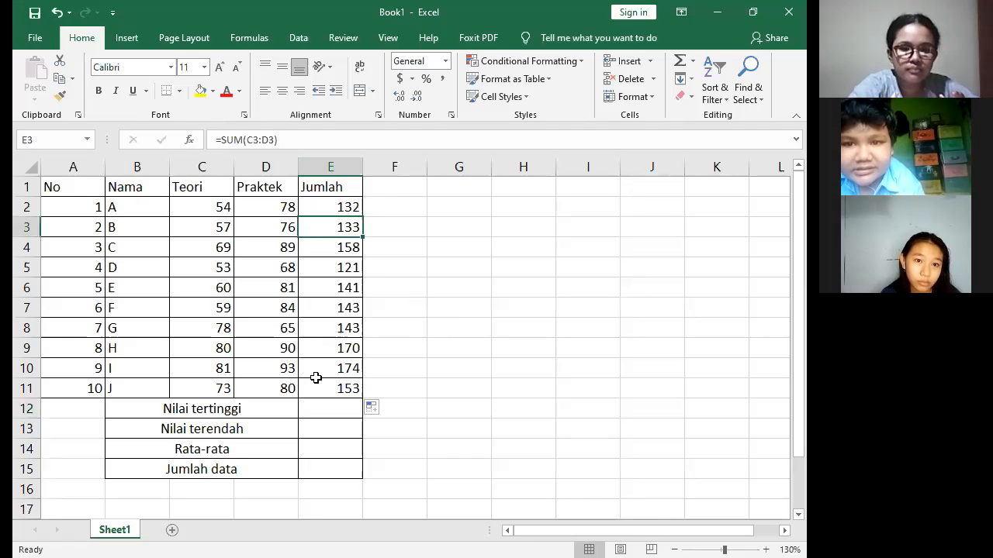
pyautogui.click(325, 409)
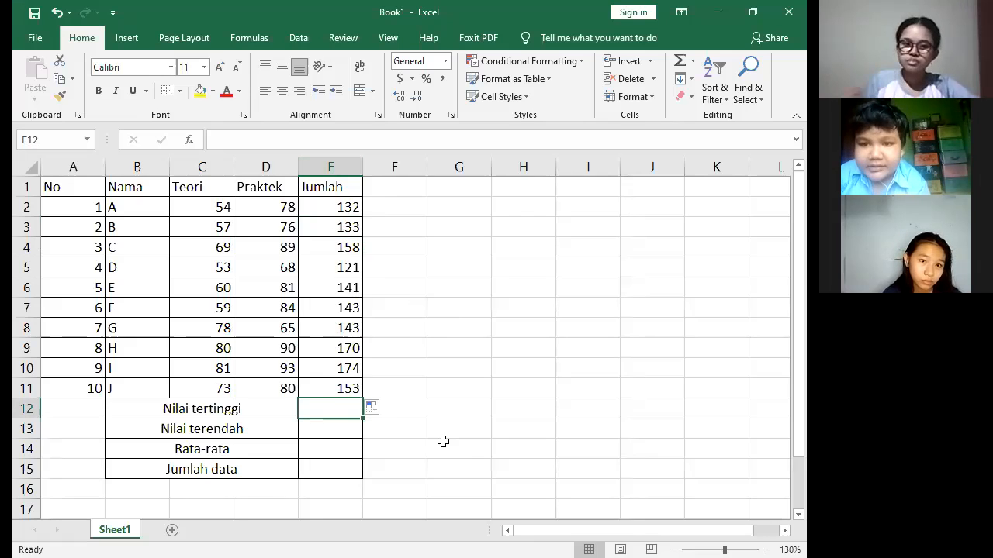
pyautogui.write('=sum')
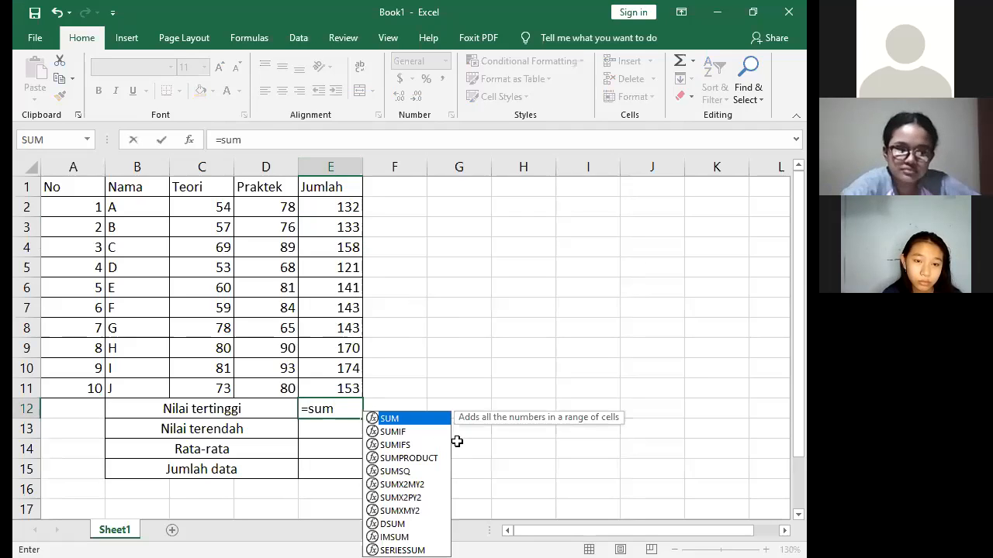
pyautogui.press('BackSpace')
pyautogui.press('BackSpace')
pyautogui.press('BackSpace')
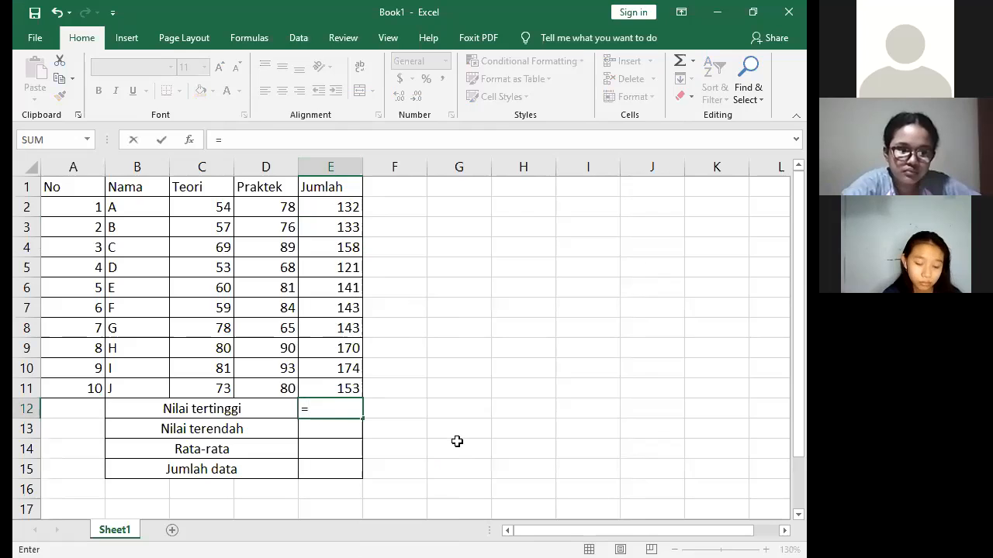
pyautogui.write('max')
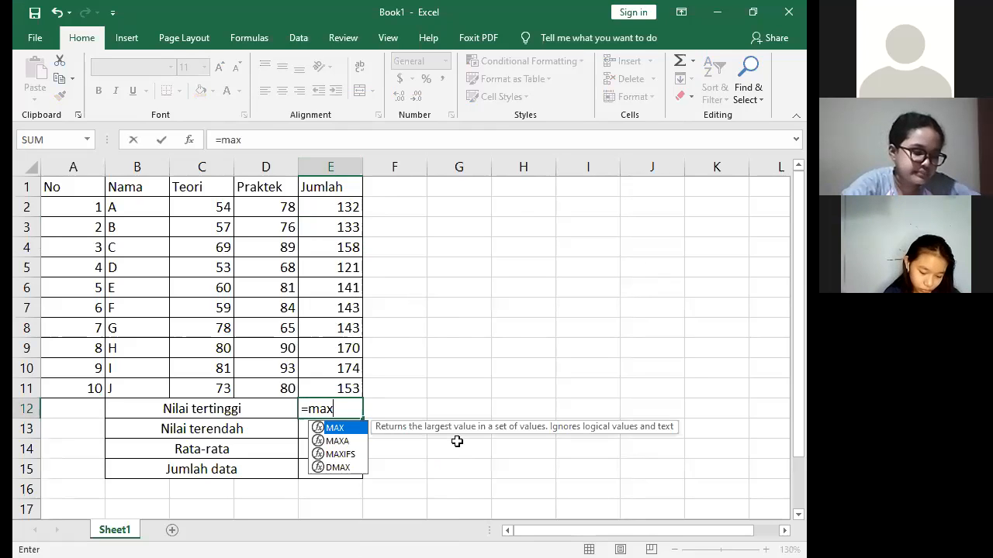
pyautogui.write('(')
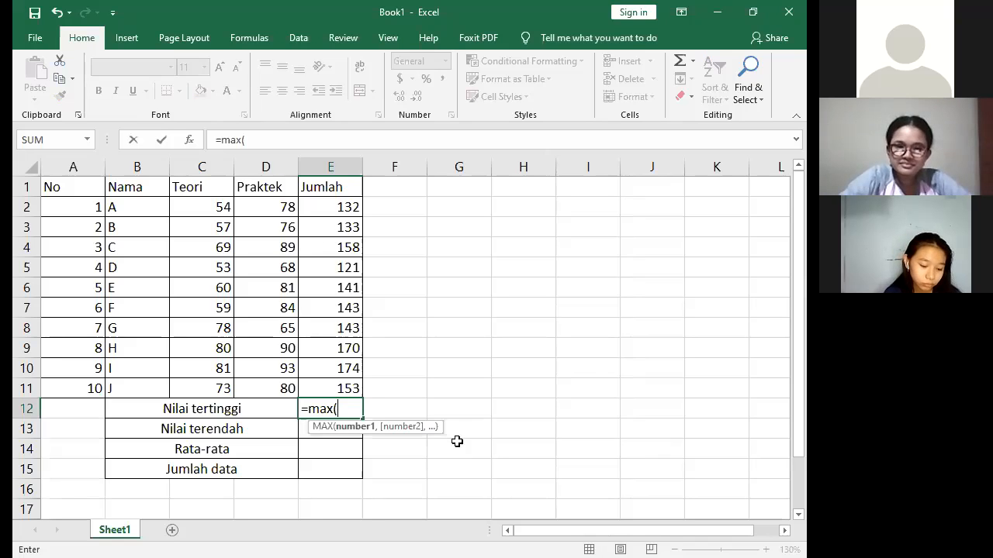
pyautogui.write('c10')
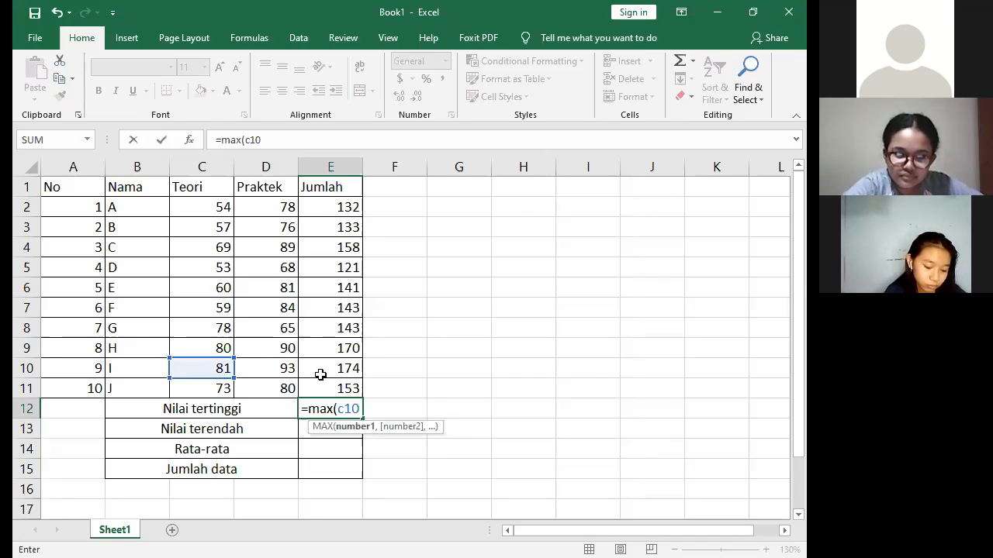
pyautogui.press('BackSpace')
pyautogui.press('BackSpace')
pyautogui.press('BackSpace')
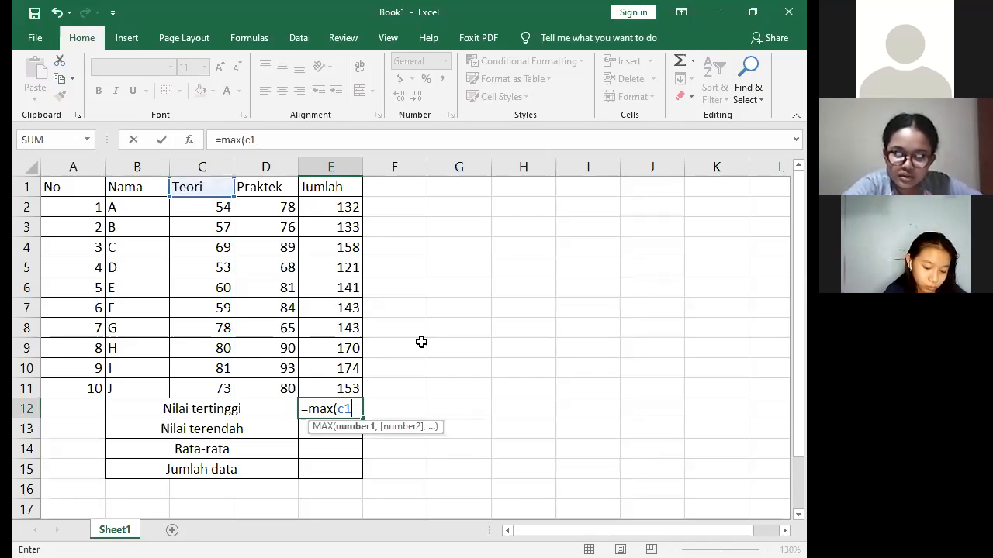
pyautogui.write('e10:')
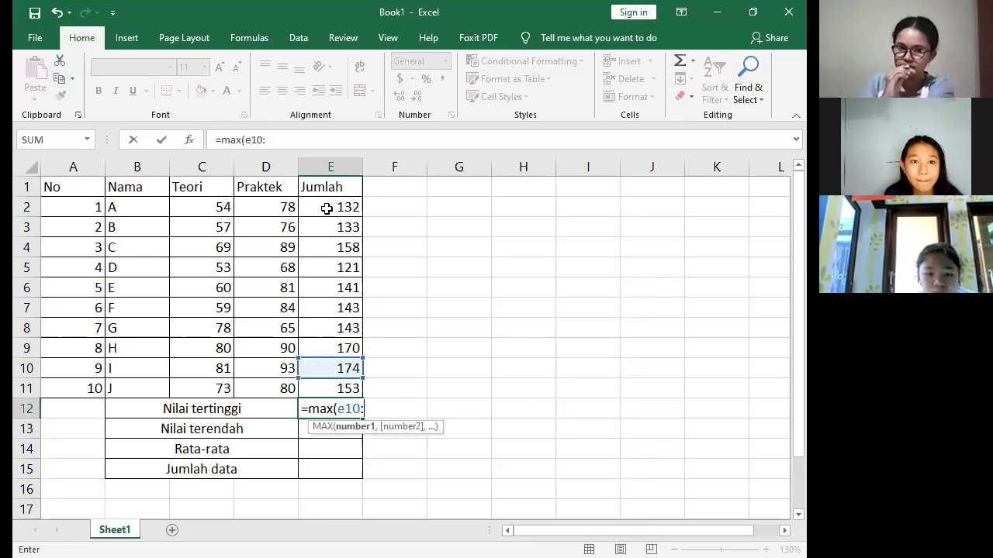
pyautogui.press('BackSpace')
pyautogui.press('BackSpace')
pyautogui.press('BackSpace')
pyautogui.write('2')
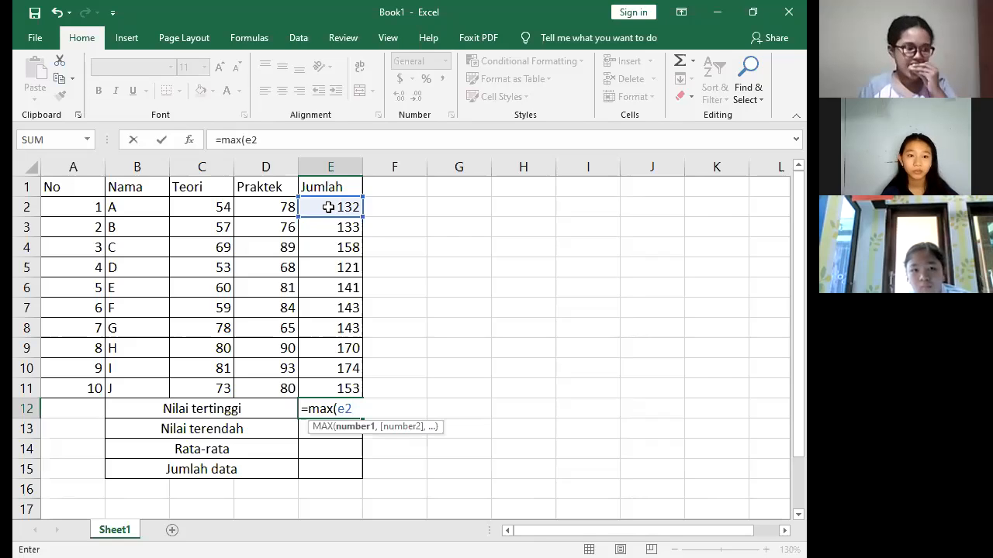
pyautogui.write(':')
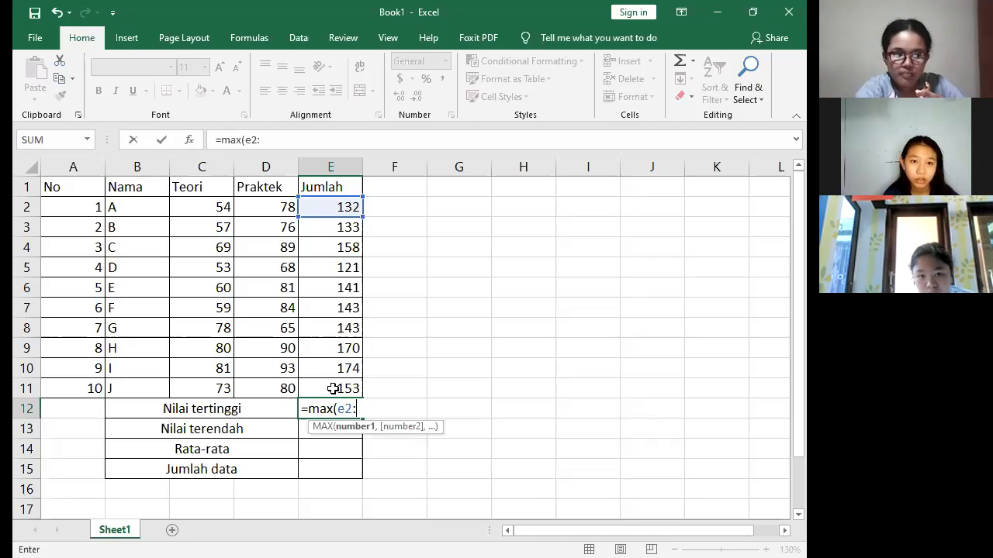
pyautogui.write('e11')
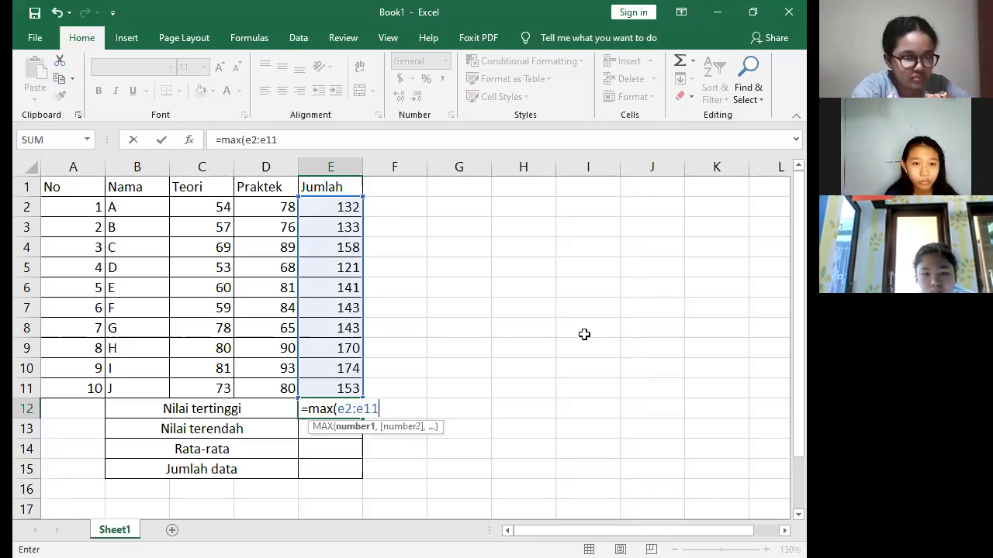
pyautogui.write(')')
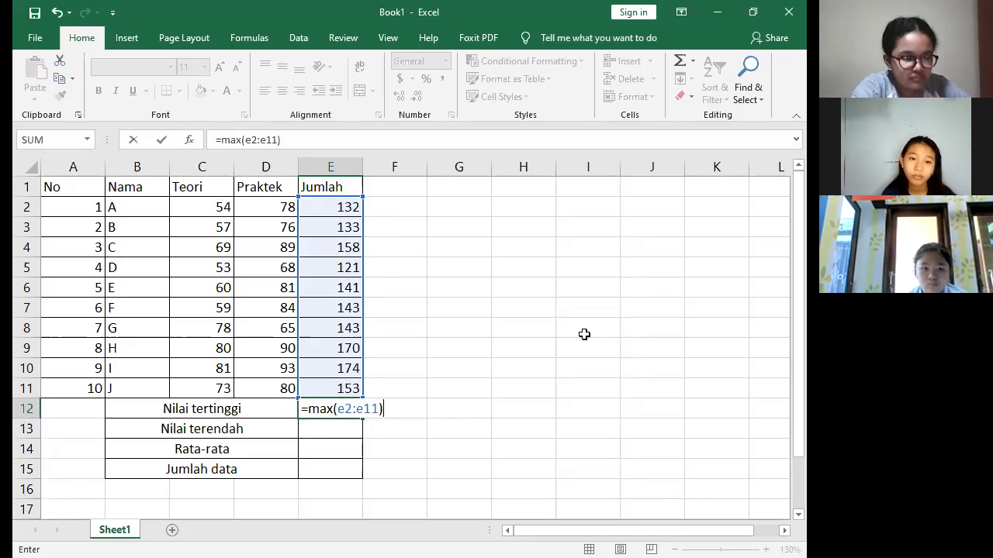
pyautogui.press('Return')
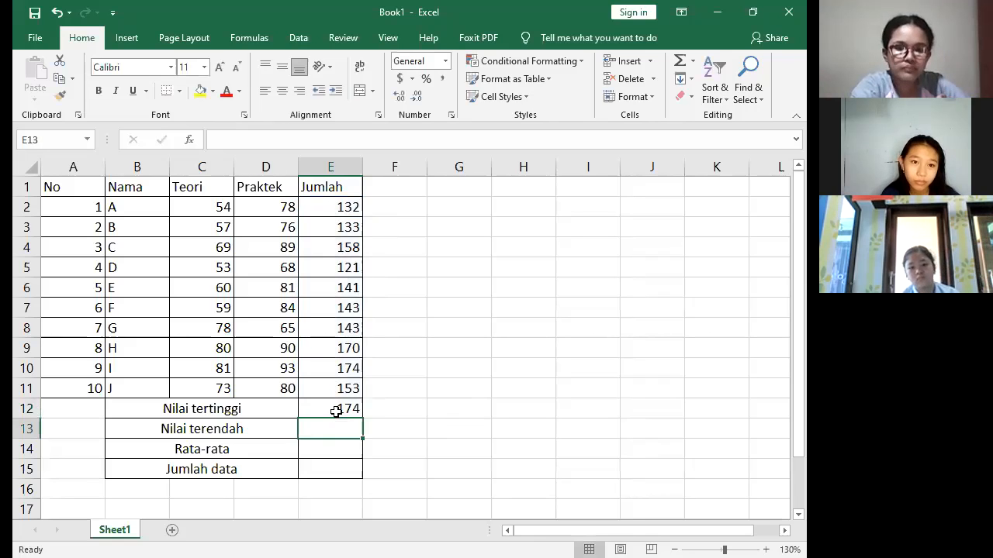
pyautogui.click(345, 373)
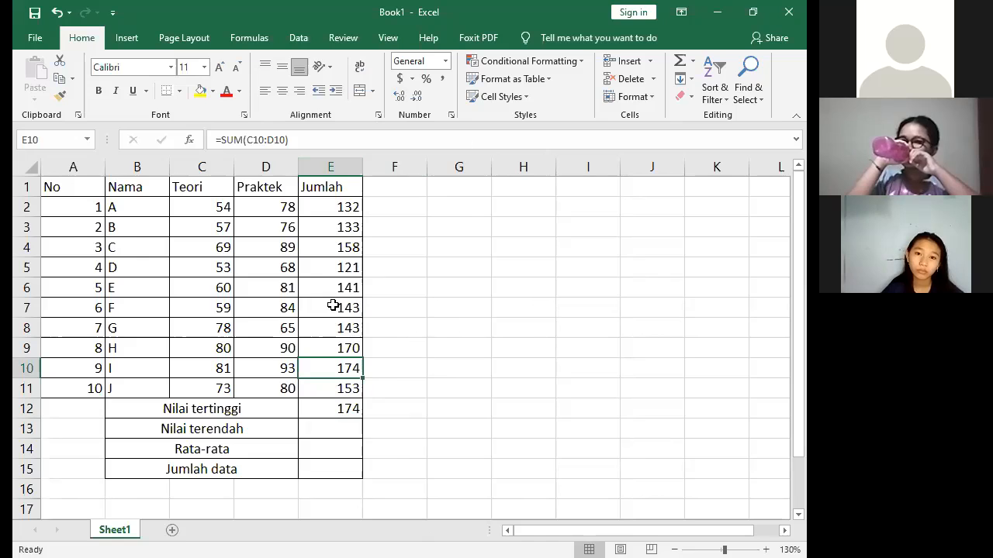
pyautogui.click(339, 410)
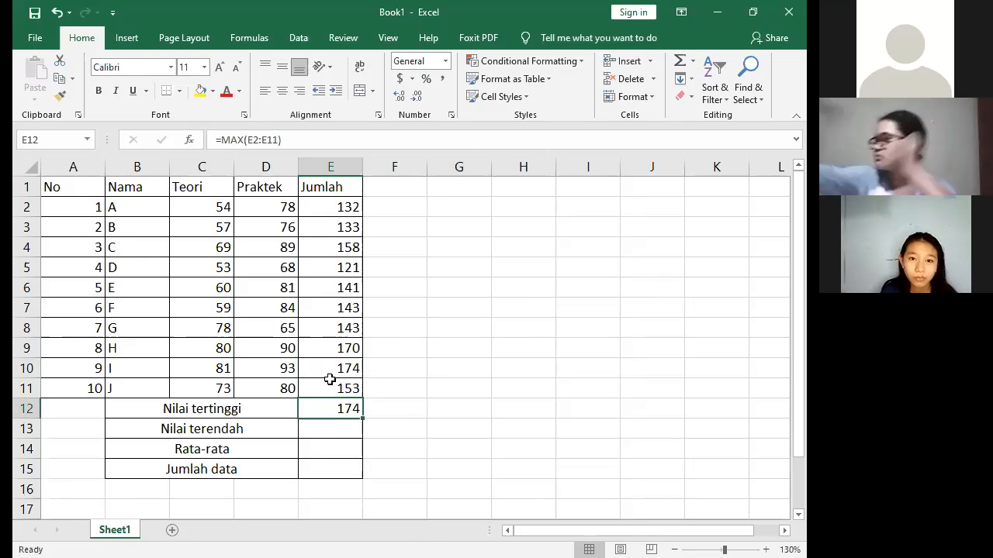
pyautogui.click(322, 430)
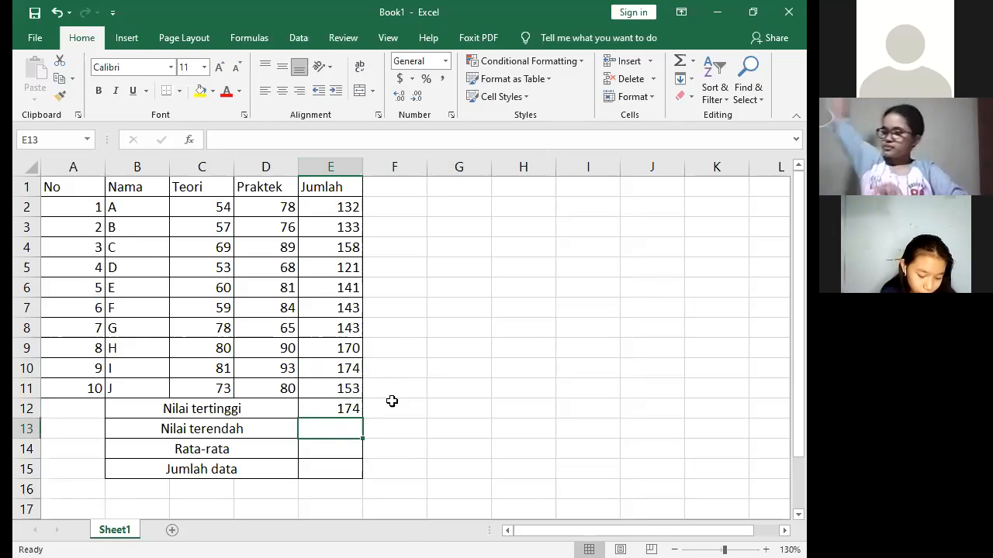
pyautogui.click(747, 392)
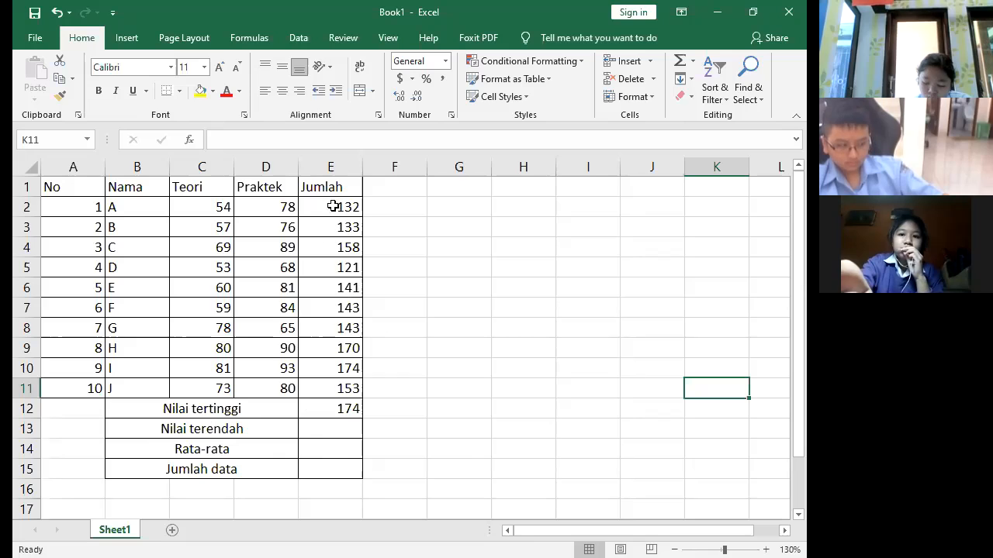
# Step: Enter the formula =min(e2:e11) in E13 to find the lowest Jumlah score for the Nilai terendah row
pyautogui.click(320, 430)
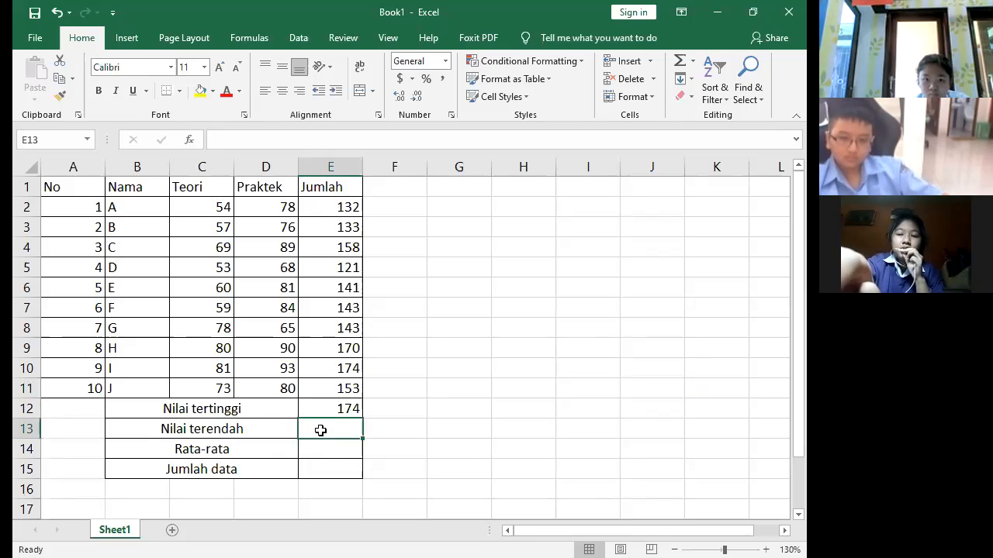
pyautogui.write('=')
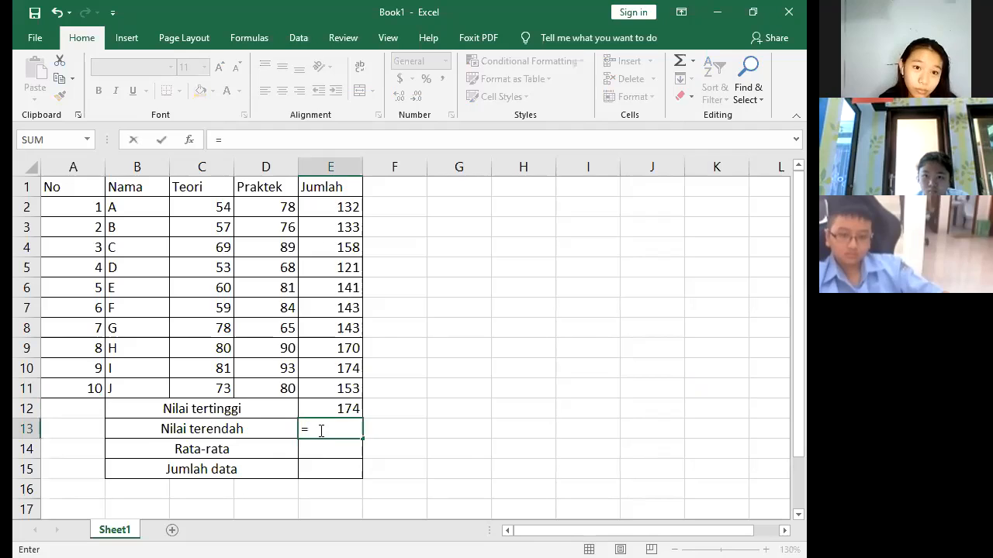
pyautogui.write('min')
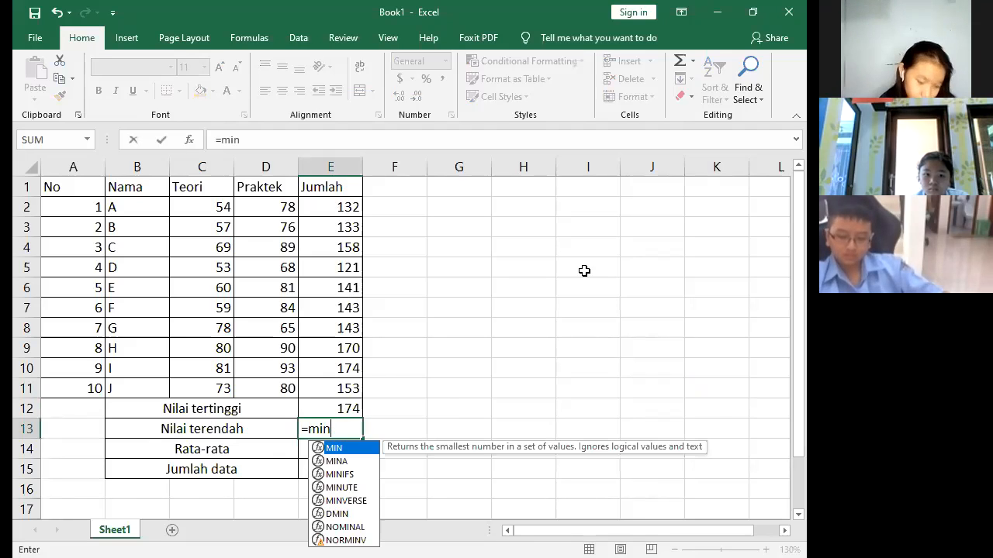
pyautogui.write('(e1')
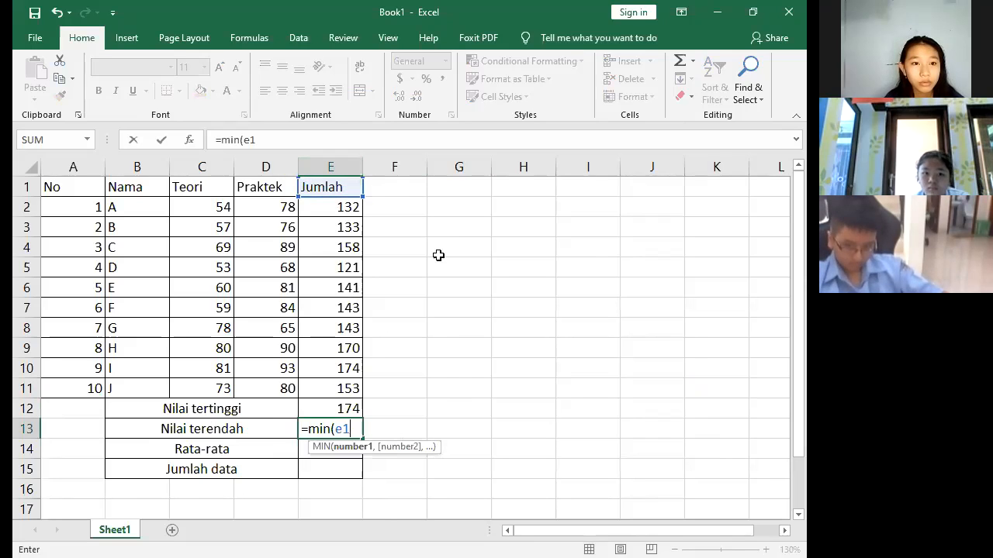
pyautogui.press('BackSpace')
pyautogui.write('2:')
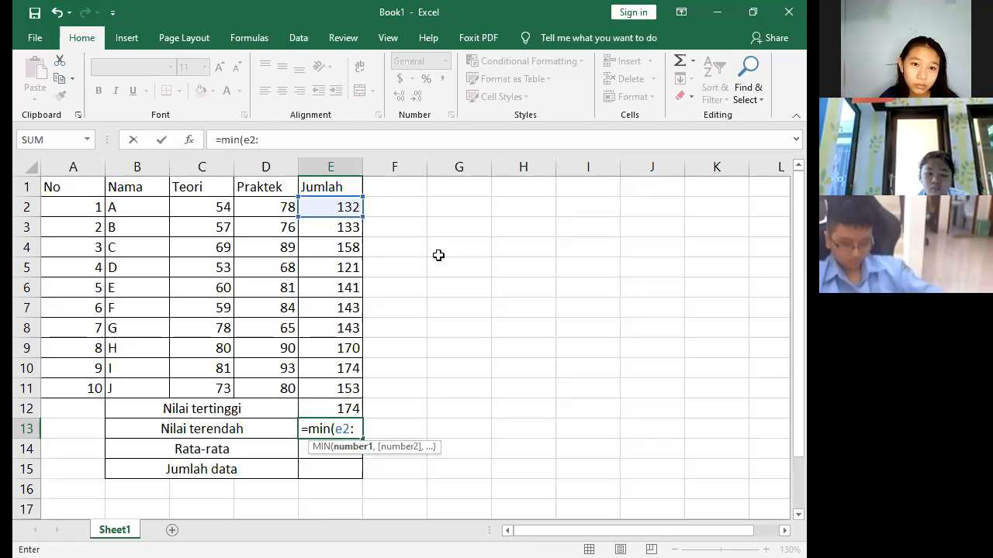
pyautogui.write('e11')
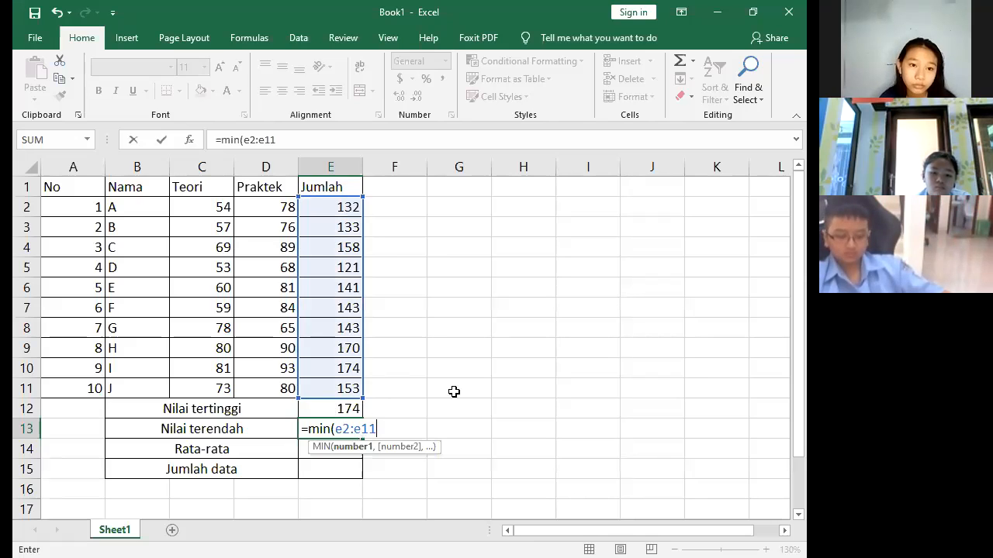
pyautogui.write(')')
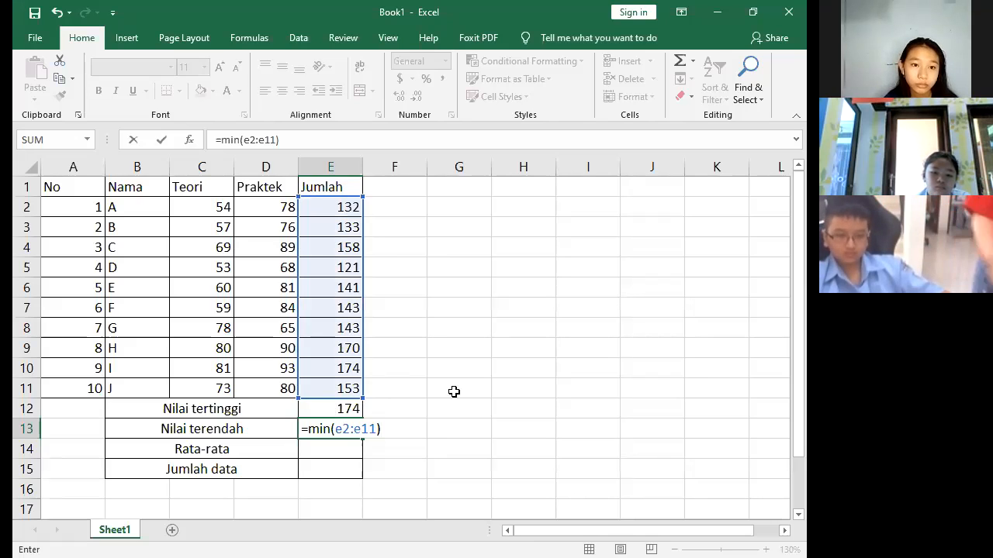
pyautogui.press('Return')
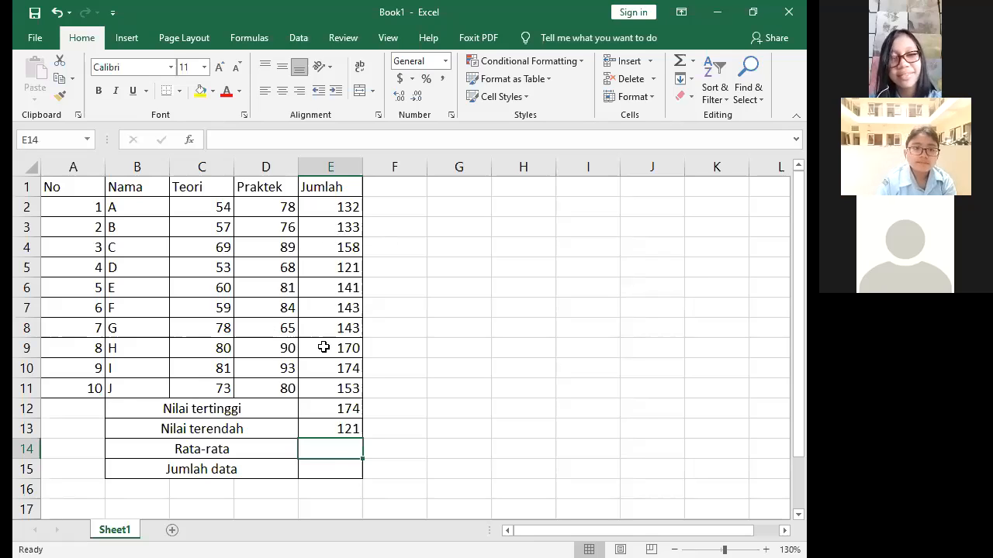
# Step: Enter the formula =average(e2:e11) in E14 to calculate the mean Jumlah score for the Rata-rata row
pyautogui.click(423, 444)
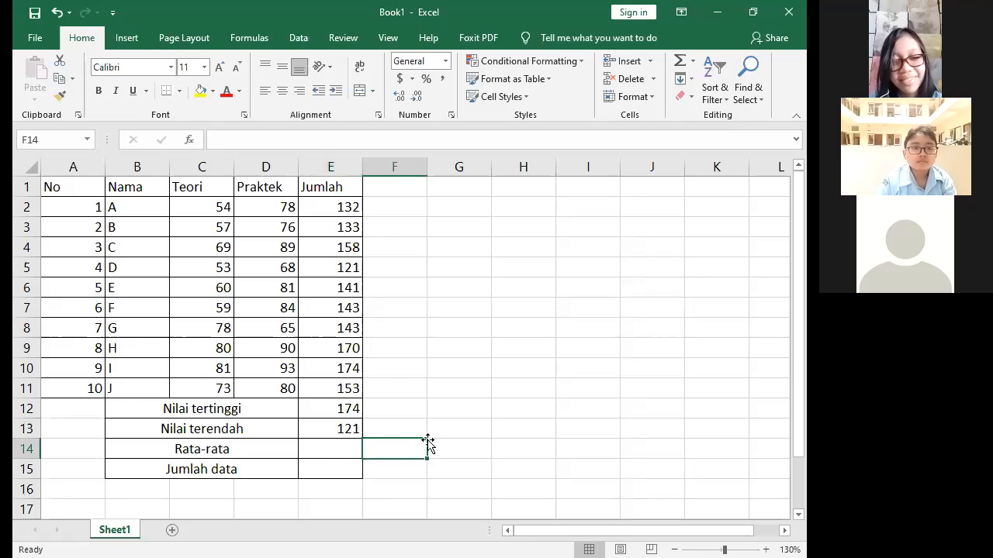
pyautogui.click(347, 453)
pyautogui.write('=')
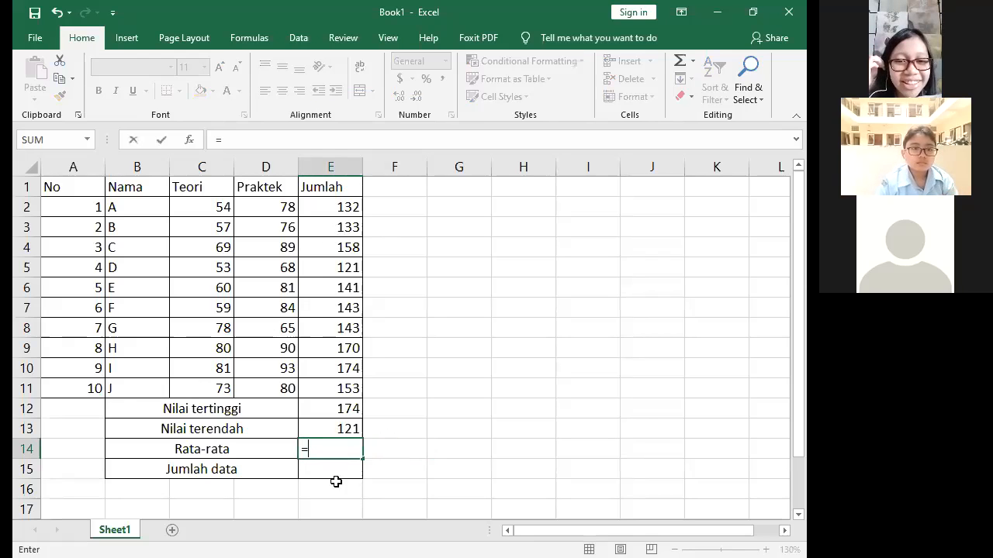
pyautogui.write('average')
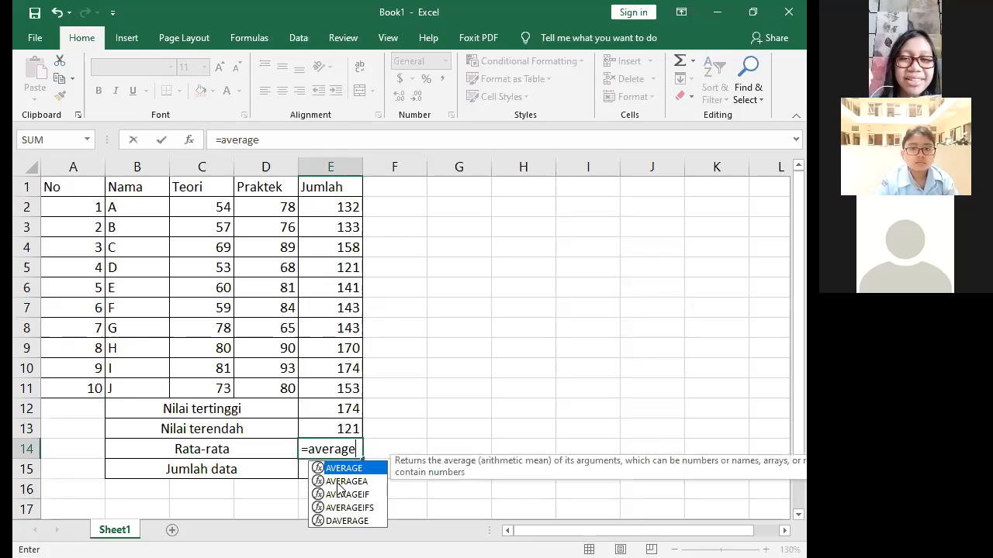
pyautogui.write('(')
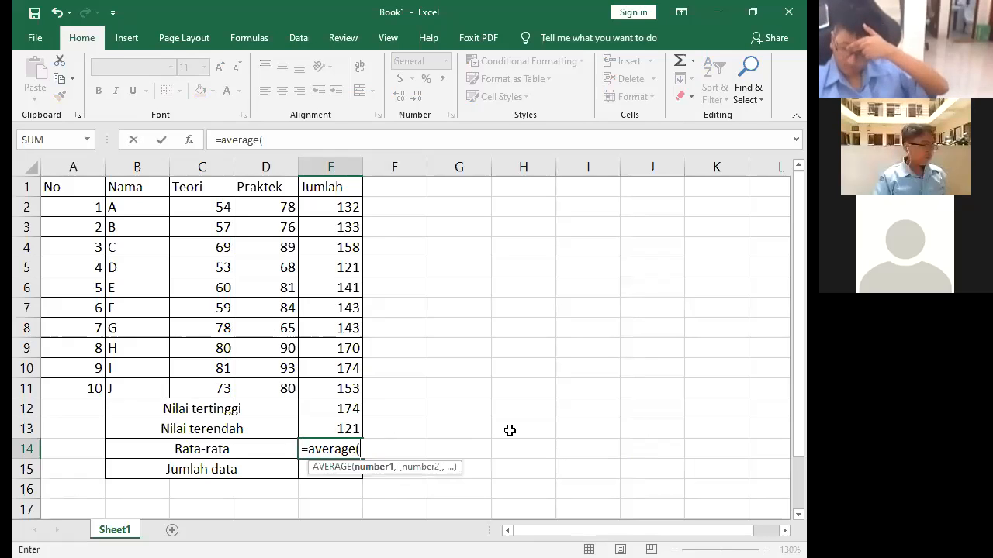
pyautogui.write('e2')
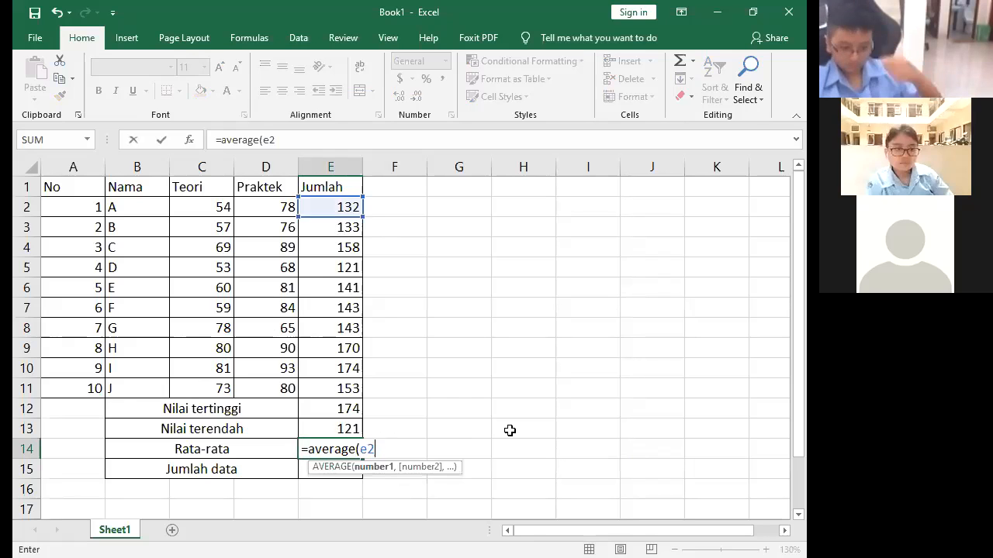
pyautogui.write(':e11)')
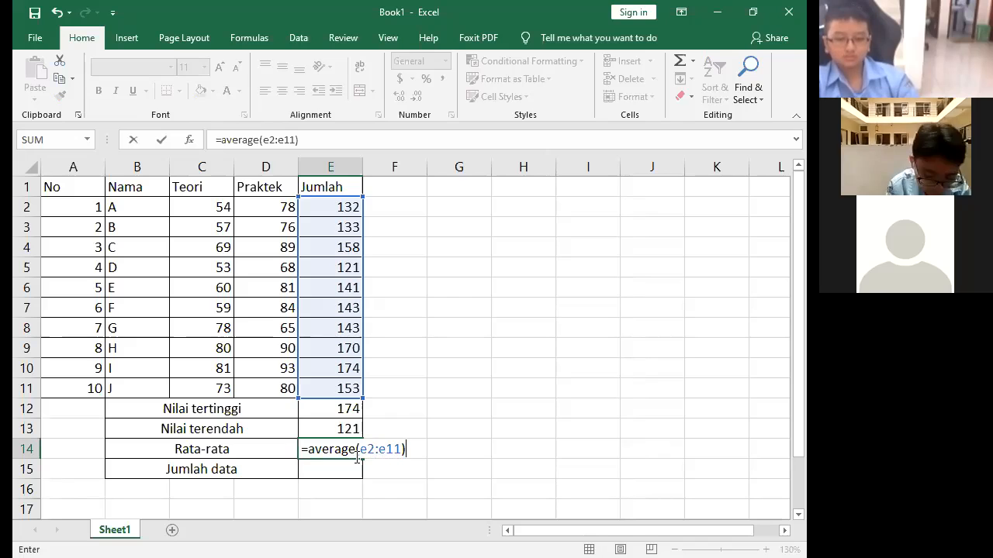
pyautogui.press('Return')
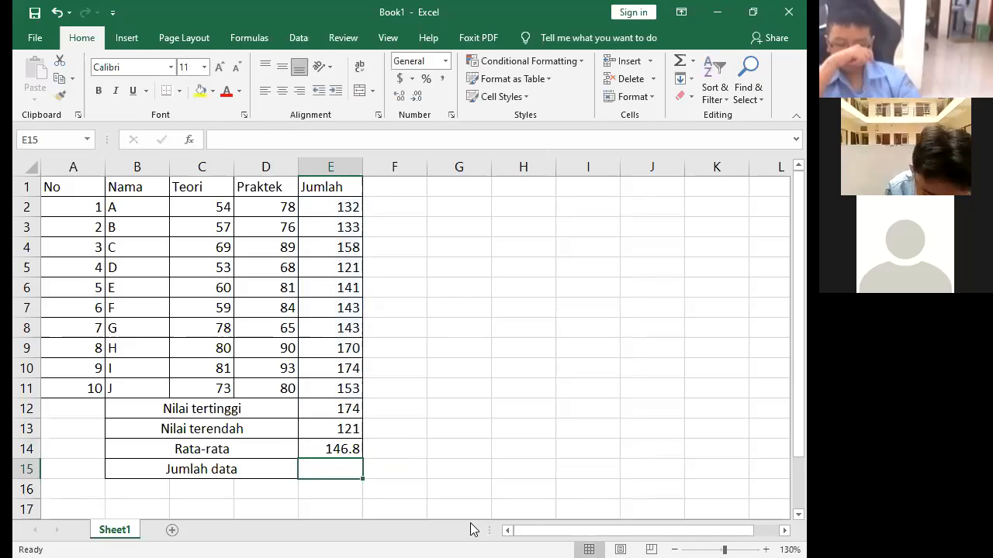
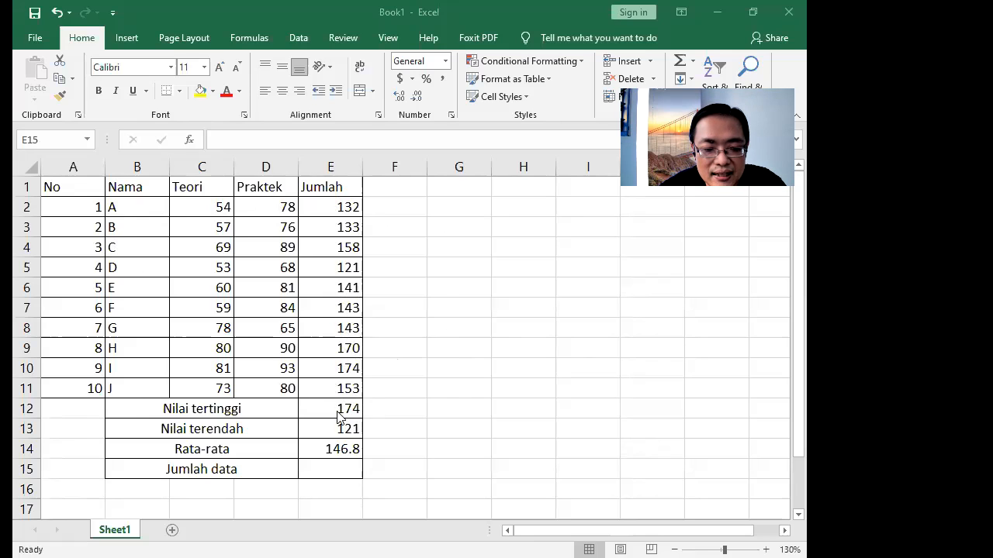
# Step: Review the MIN formula in E13 and the AVERAGE formula in E14, leaving both as they are
pyautogui.click(324, 429)
pyautogui.doubleClick(324, 428)
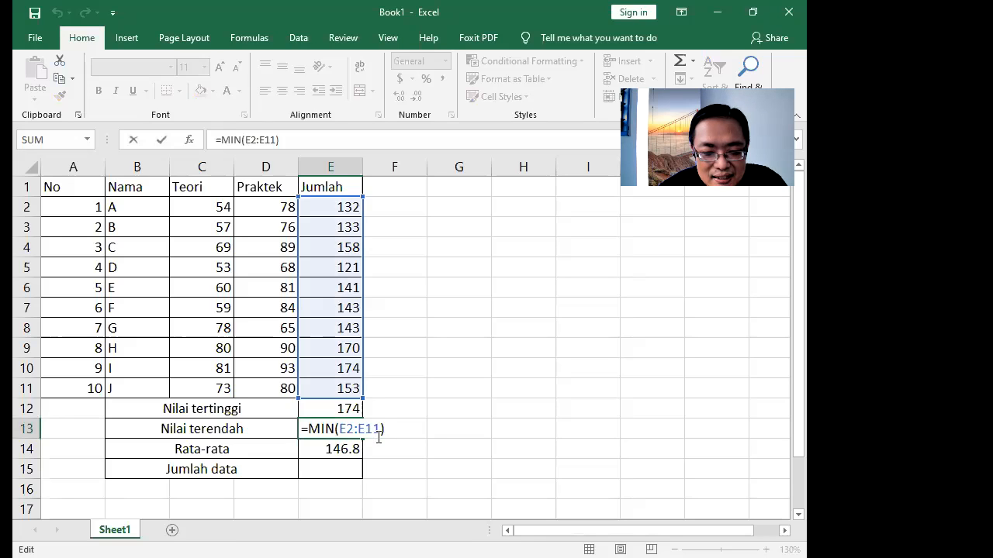
pyautogui.press('Return')
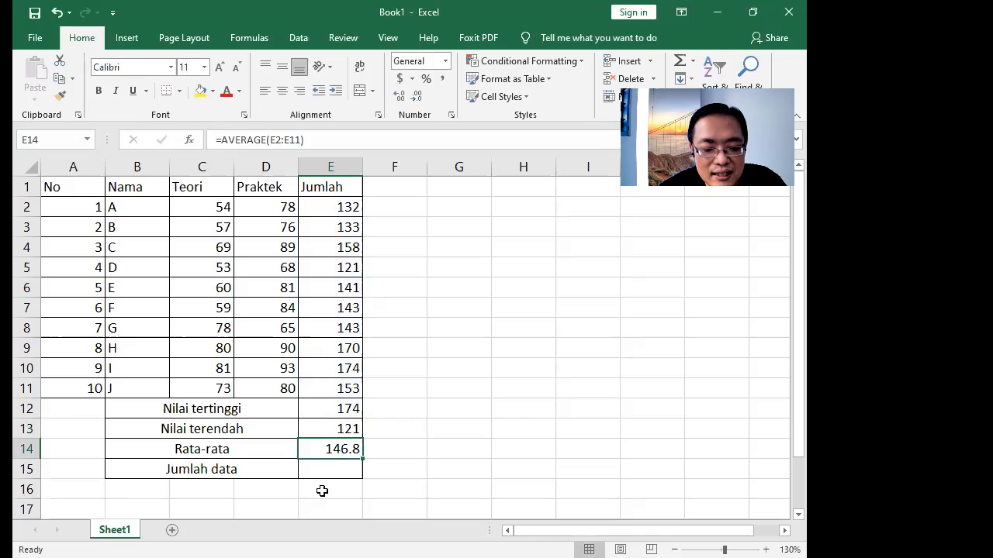
pyautogui.press('F2')
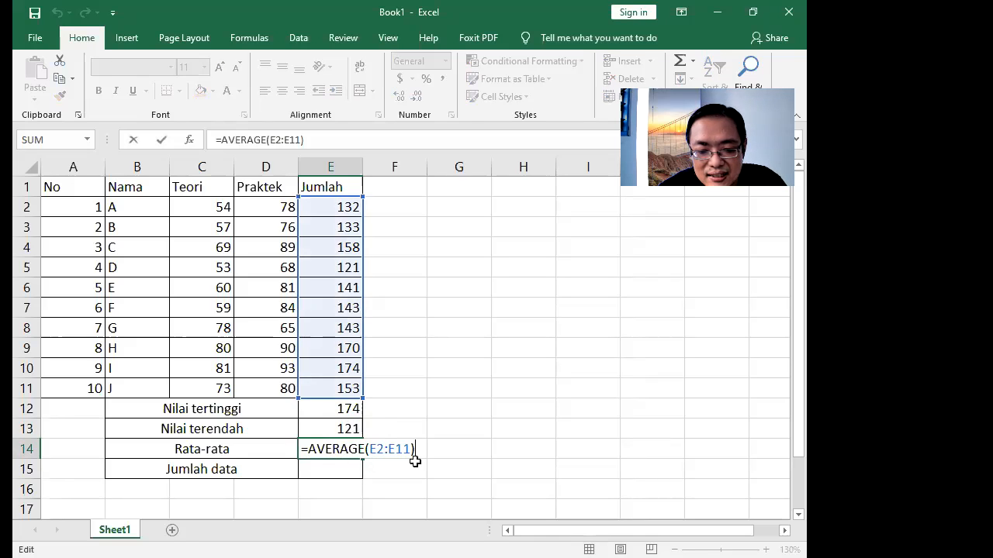
pyautogui.press('Return')
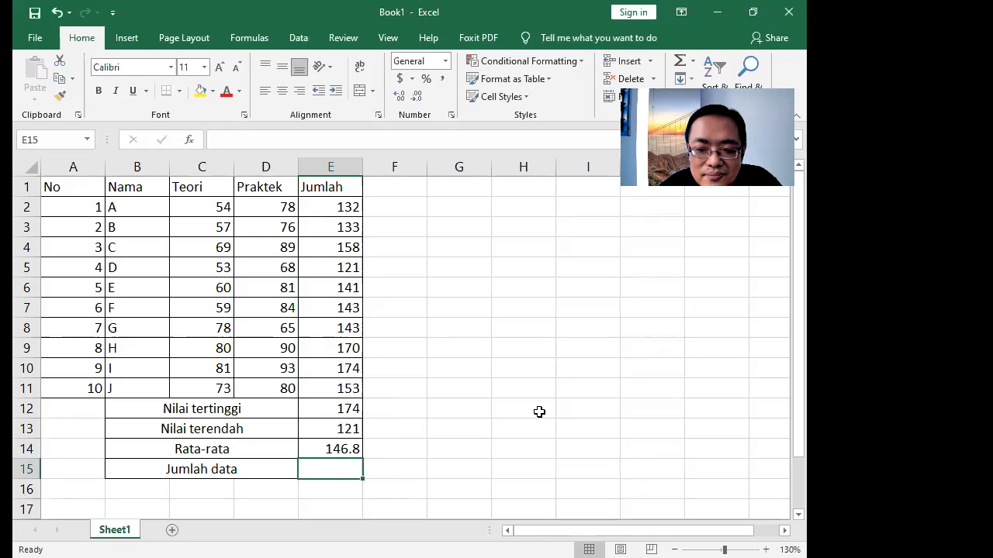
# Step: Enter the formula =count(e2:e11) in E15 to count the Jumlah scores for the Jumlah data row
pyautogui.write('=')
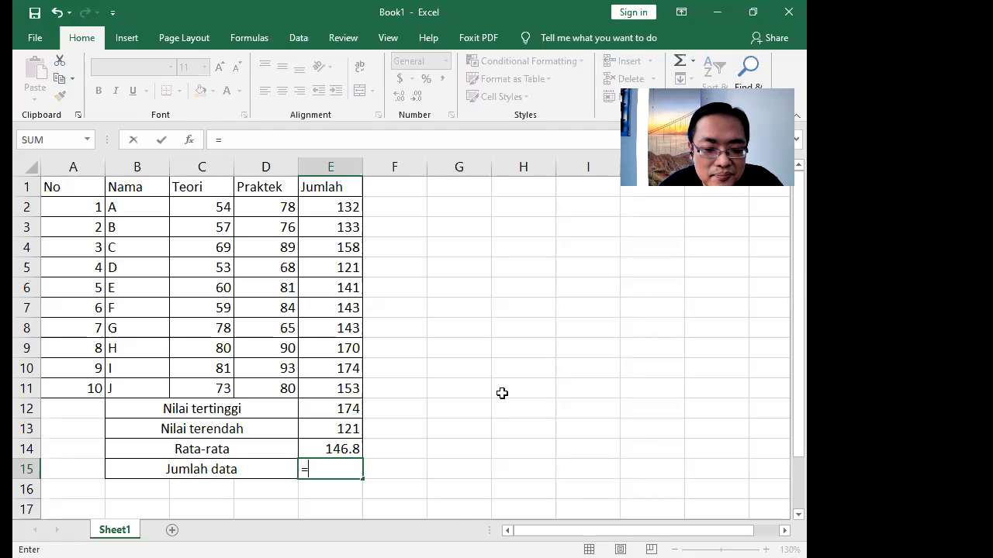
pyautogui.write('count(')
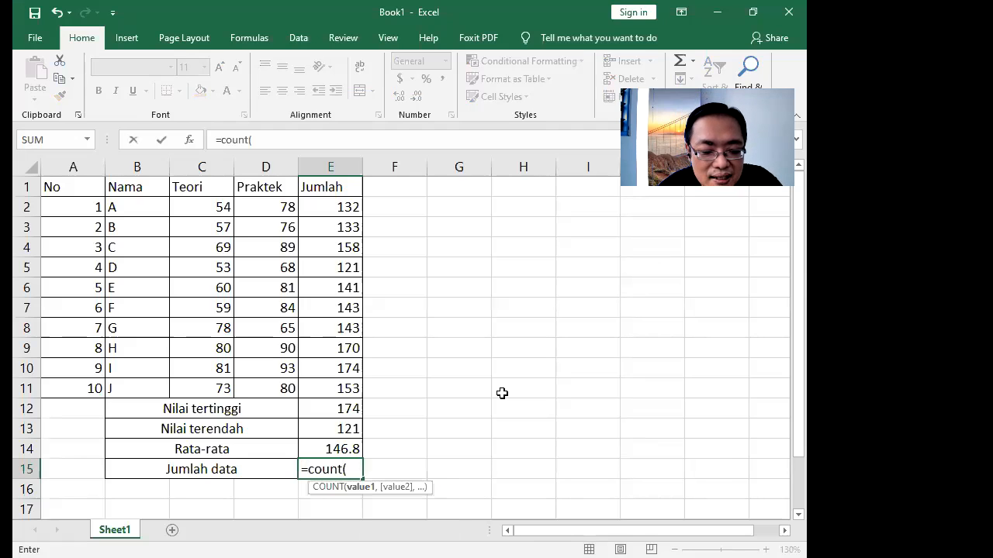
pyautogui.write('e2:e11)')
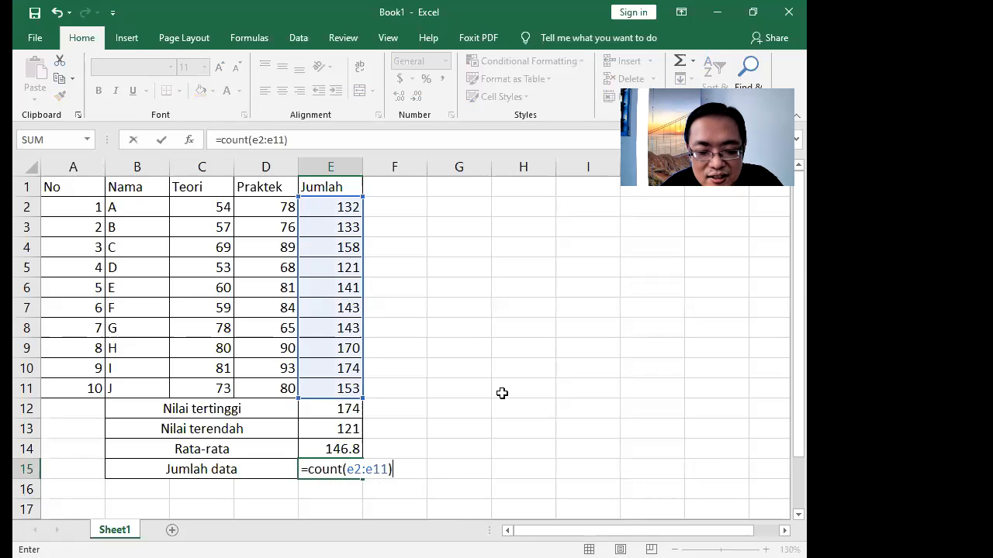
pyautogui.press('Return')
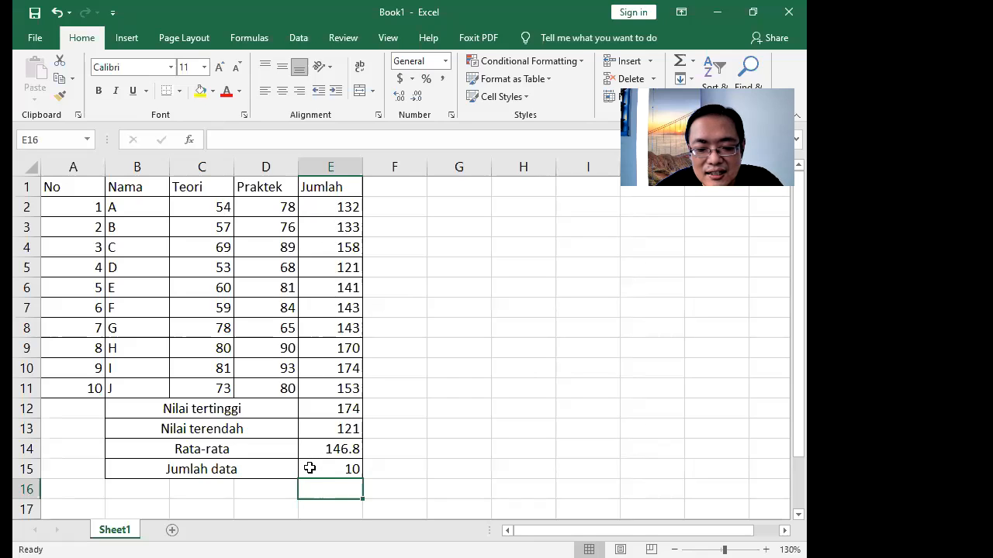
pyautogui.click(381, 476)
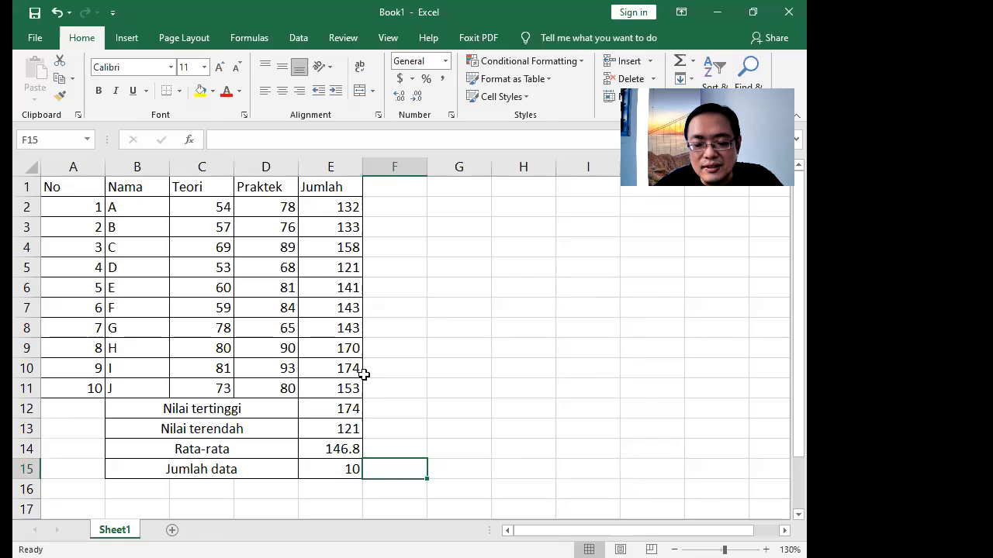
pyautogui.click(350, 443)
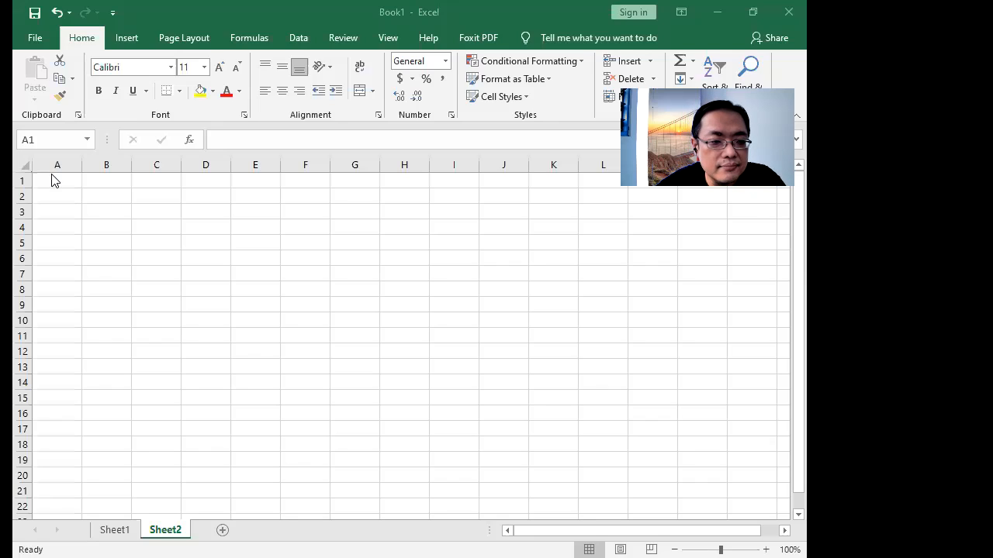
# Step: On Sheet2, enter the sample address E1 in A1 and its description "alamat relatif" in B1
pyautogui.click(54, 181)
pyautogui.scroll(2, 198, 291)
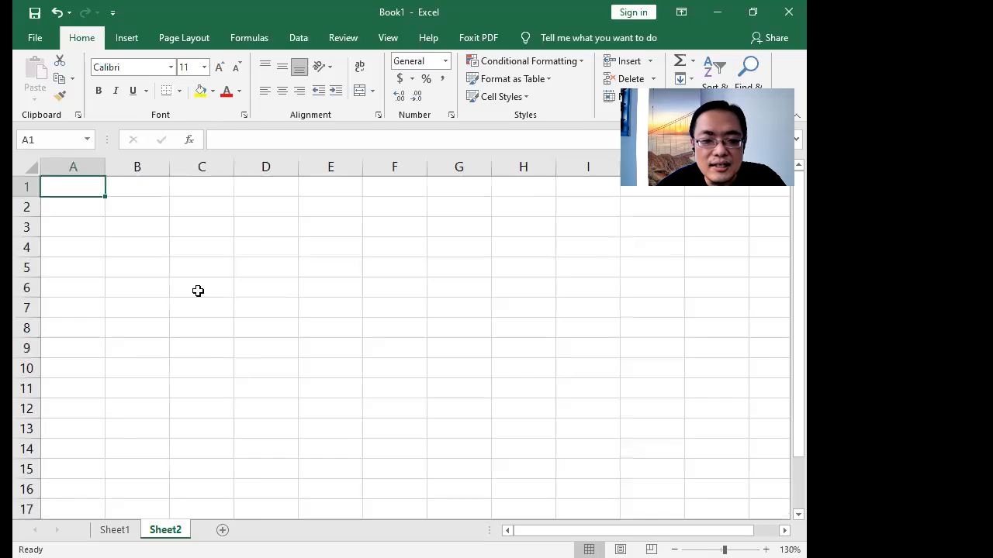
pyautogui.scroll(1, 198, 291)
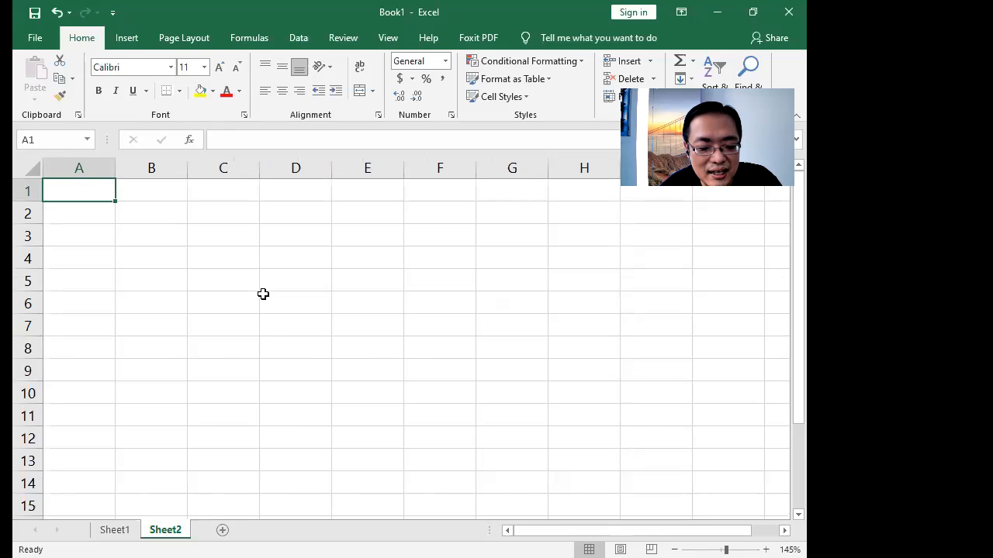
pyautogui.write('E1')
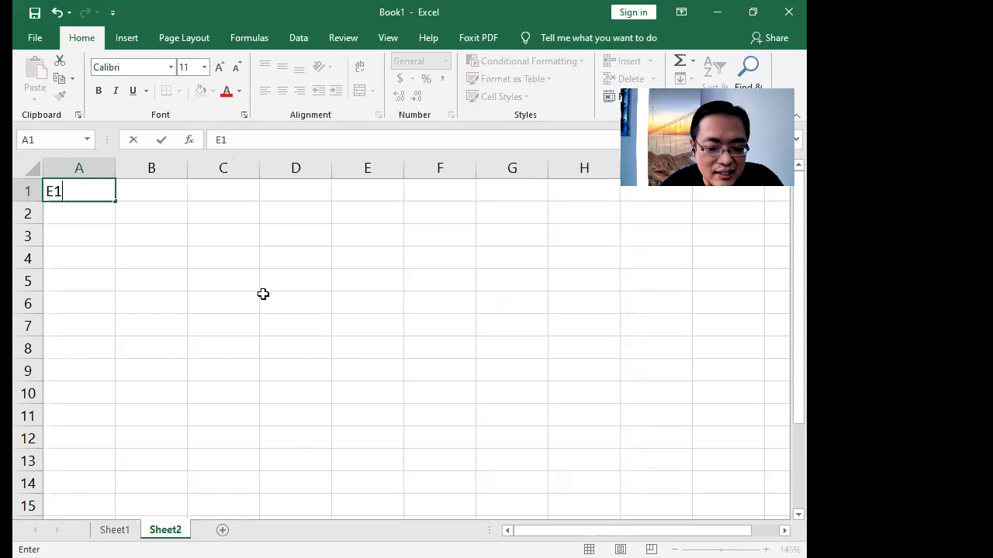
pyautogui.press('Tab')
pyautogui.write('alamat relatif')
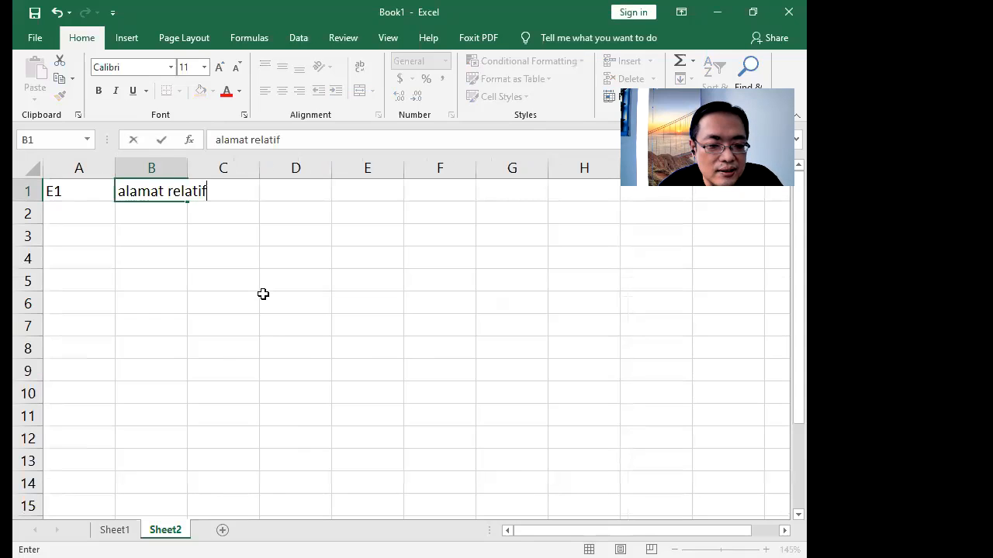
pyautogui.press('Return')
# Step: Enter the semi-absolute sample addresses $E1 as text in A2 and E$1 in A3
pyautogui.press('Left')
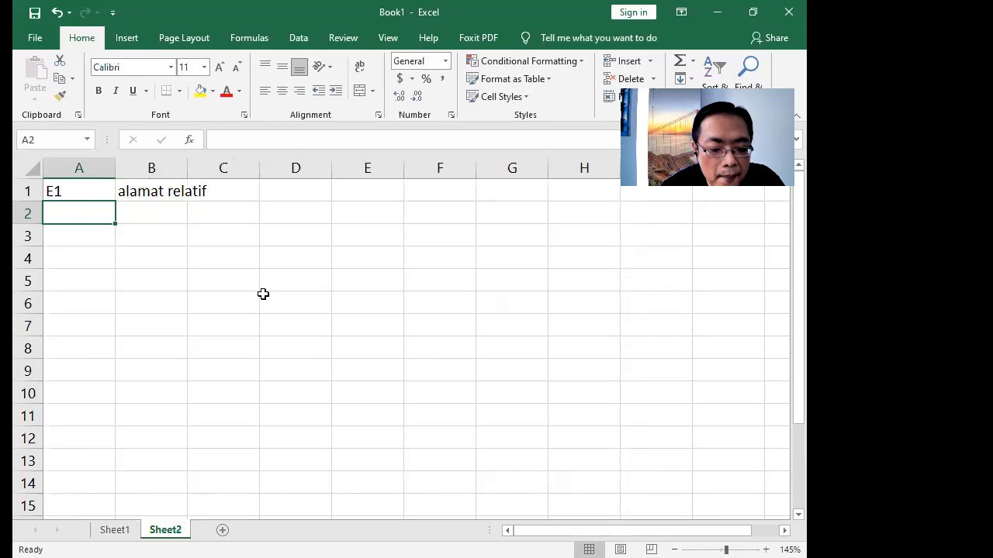
pyautogui.write("'")
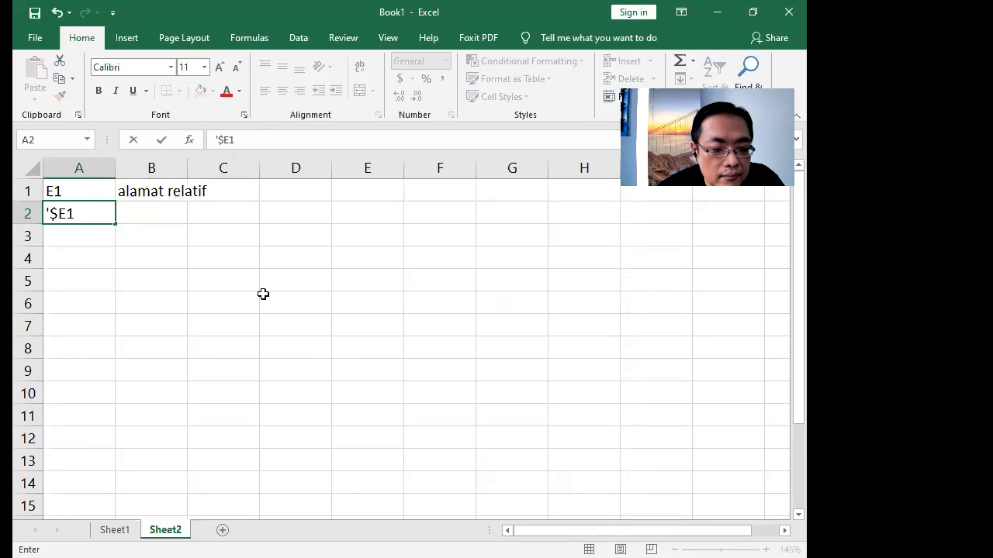
pyautogui.write('$E1')
pyautogui.press('Tab')
pyautogui.press('Down')
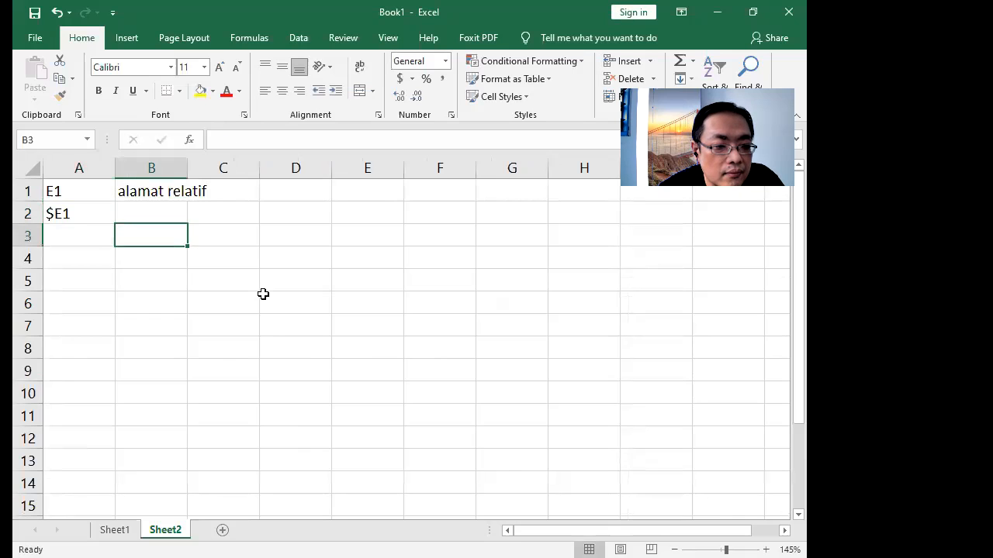
pyautogui.press('Left')
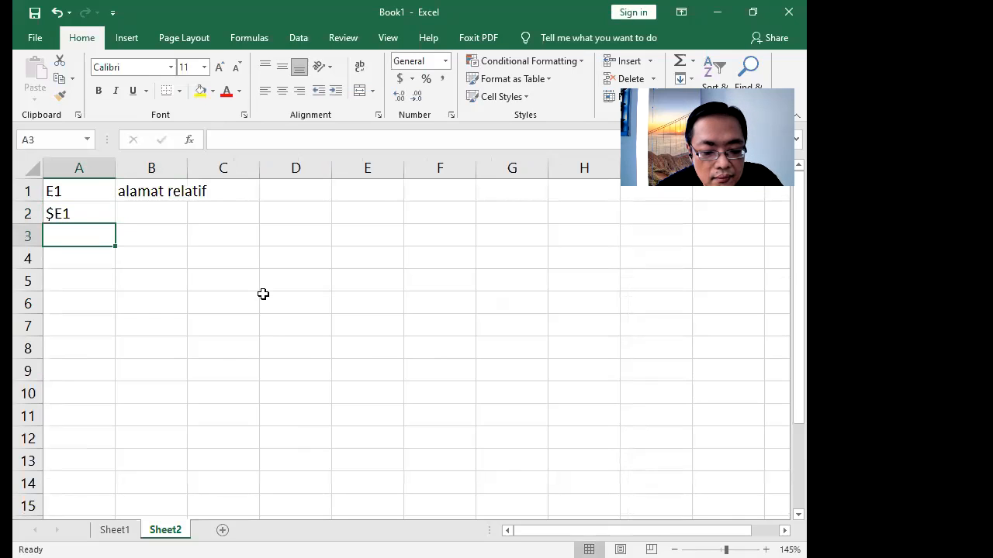
pyautogui.write('E$1')
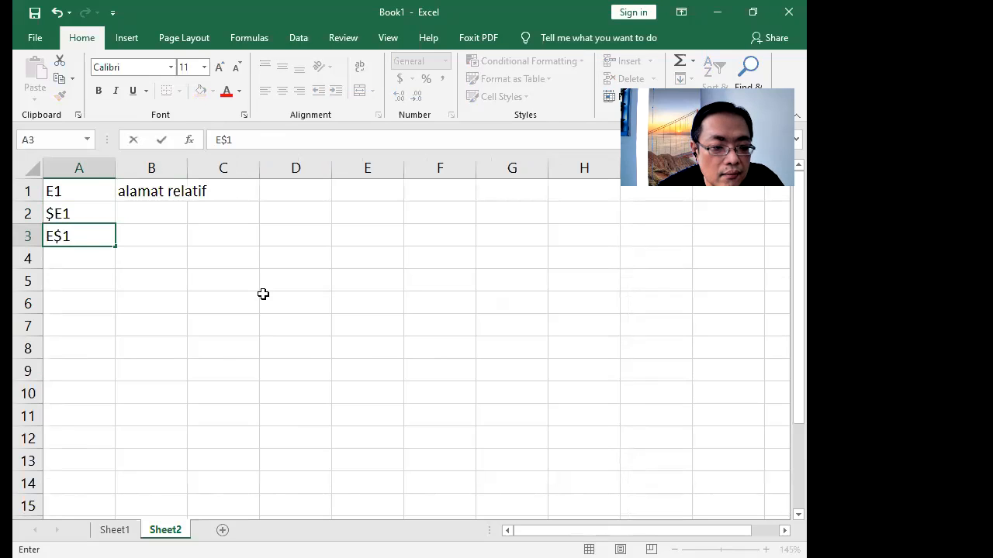
pyautogui.press('Tab')
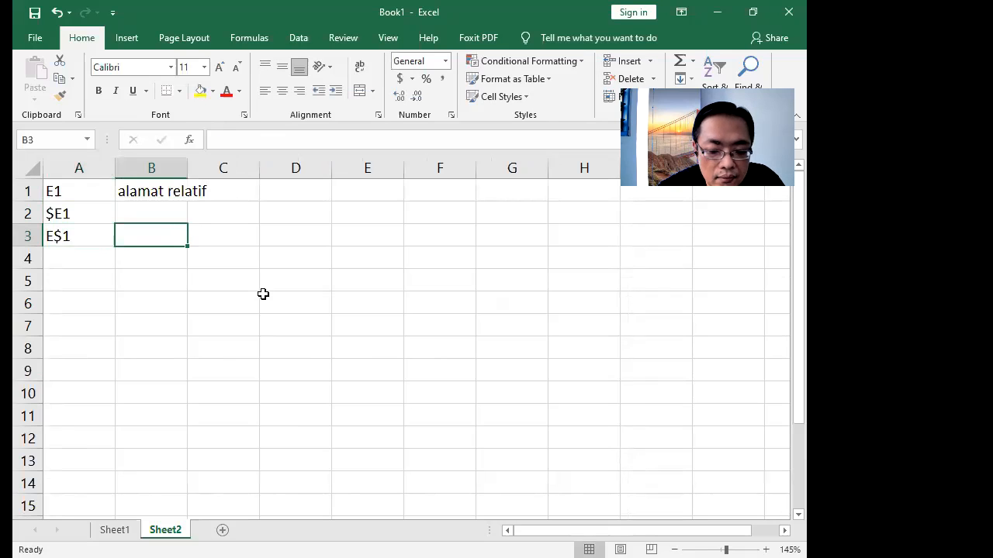
# Step: Enter the description "alamat semi absolut" in B2 beside the $E1 address
pyautogui.press('Up')
pyautogui.write('alamat ')
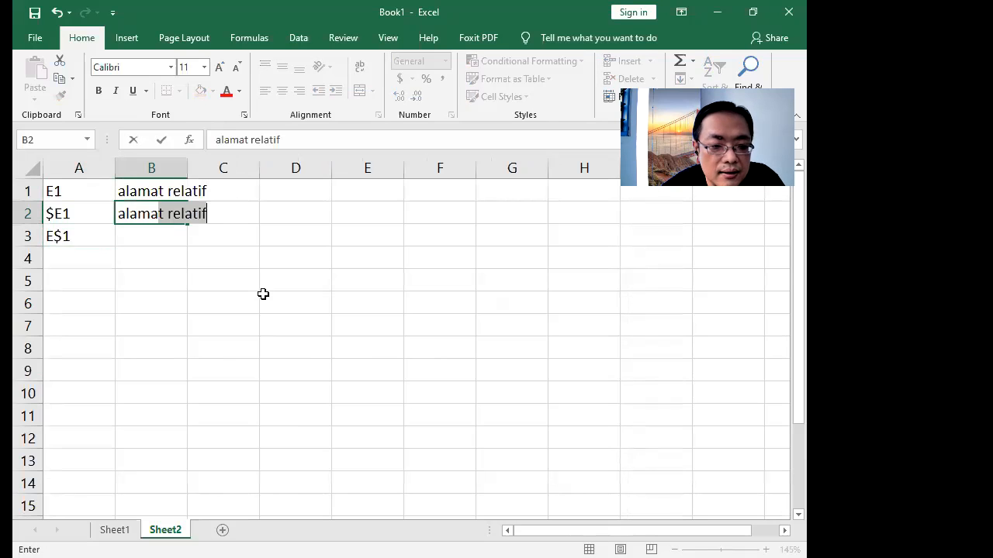
pyautogui.write('semi ab')
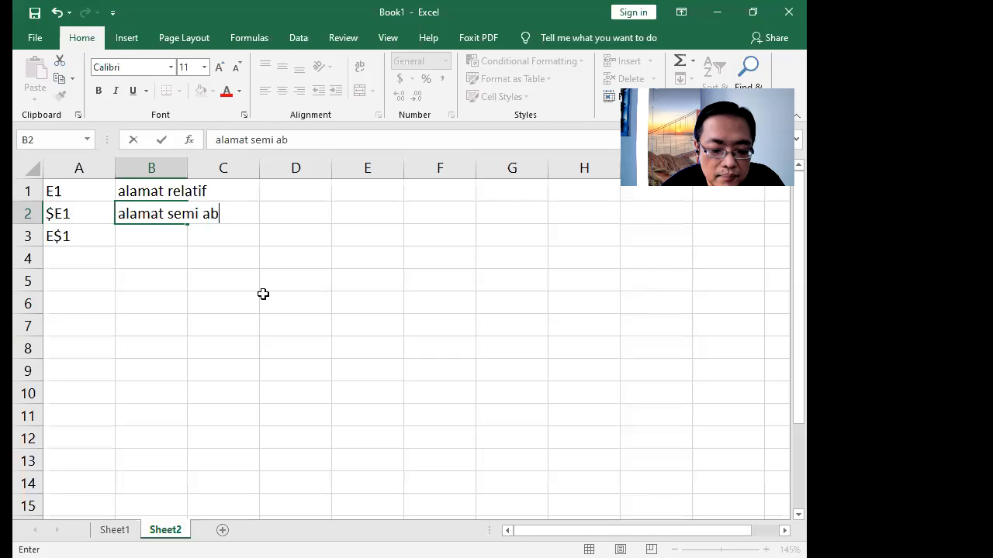
pyautogui.write('solut')
pyautogui.press('Return')
# Step: Enter the sample address $E$1 in A4 and its description "alamat absolut" in B4
pyautogui.press('Return')
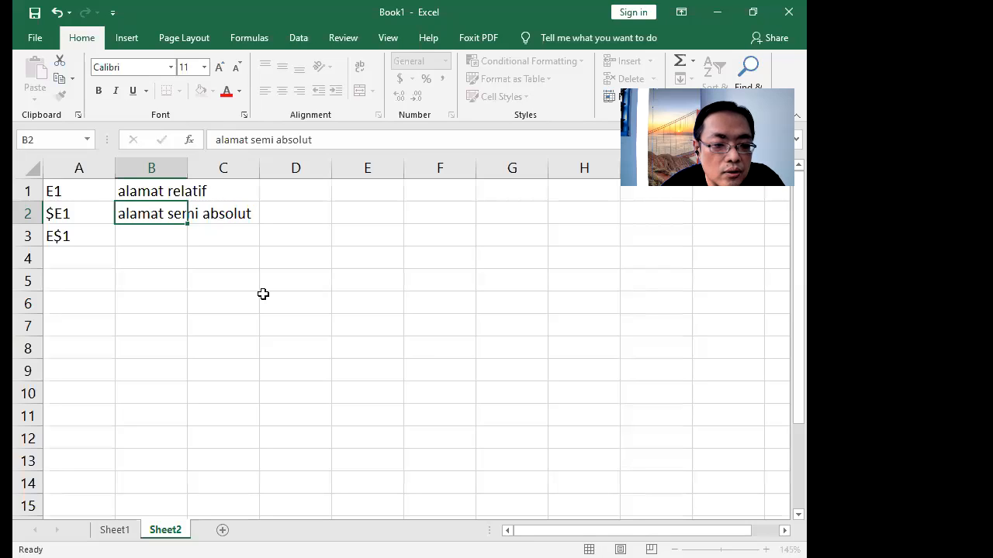
pyautogui.press('Left')
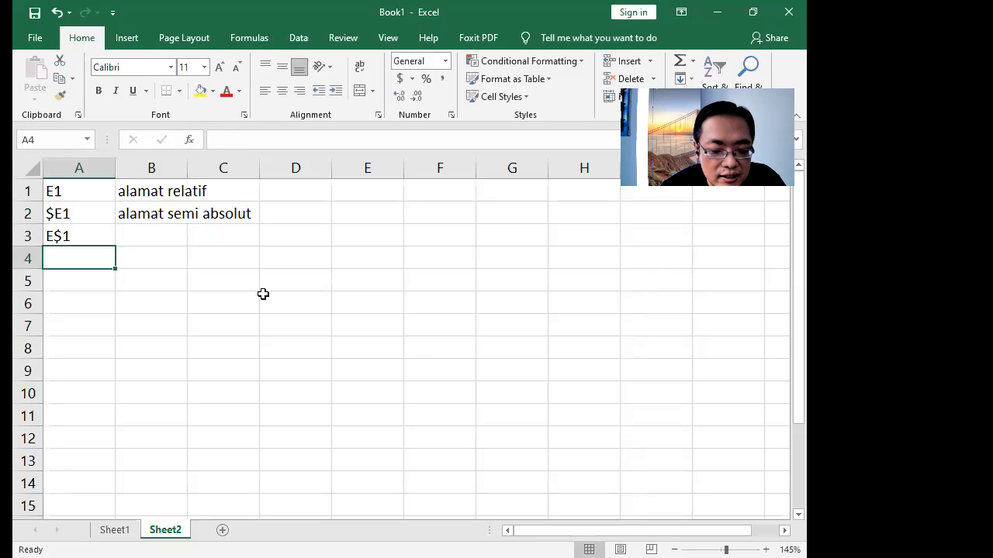
pyautogui.write('$E1')
pyautogui.press('BackSpace')
pyautogui.write('$1')
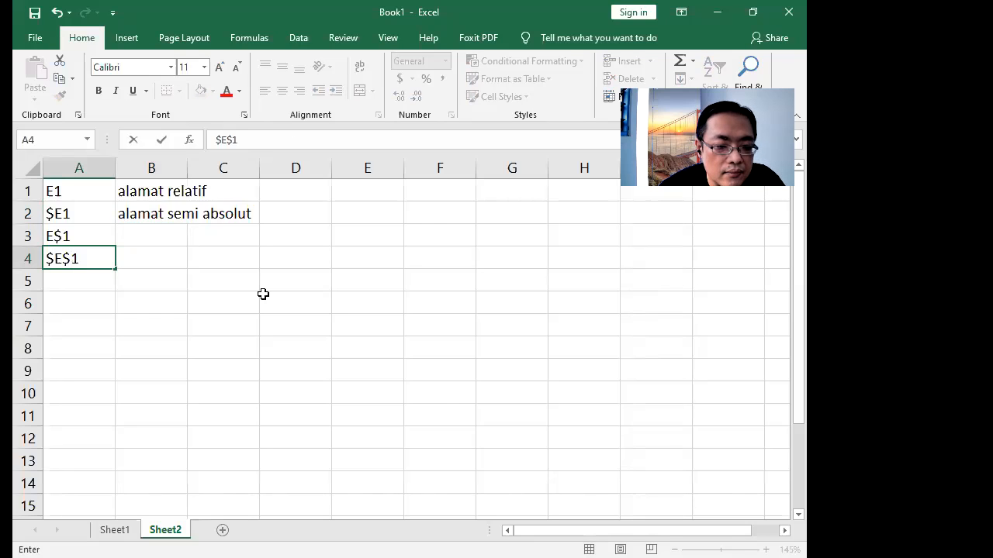
pyautogui.press('Right')
pyautogui.write('alamat absolut')
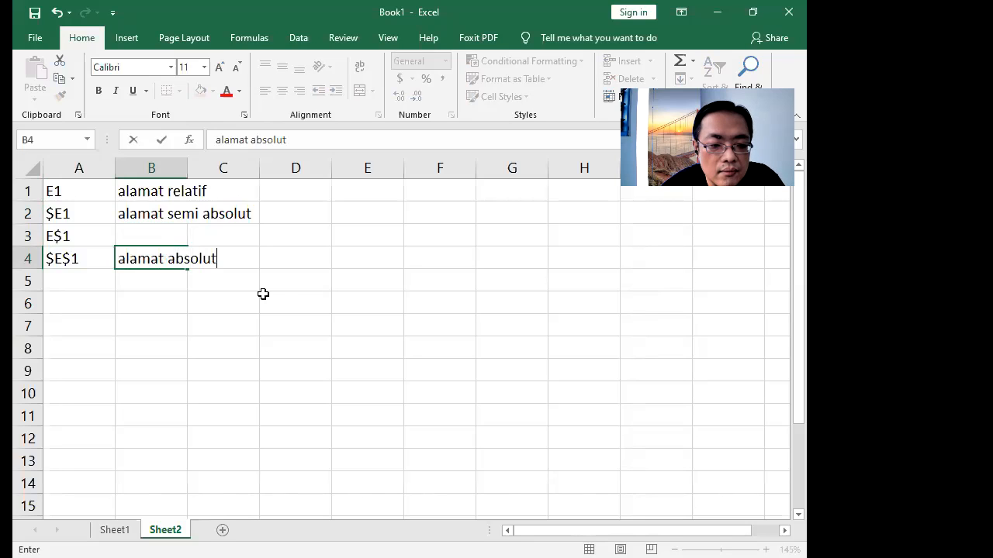
pyautogui.press('Up')
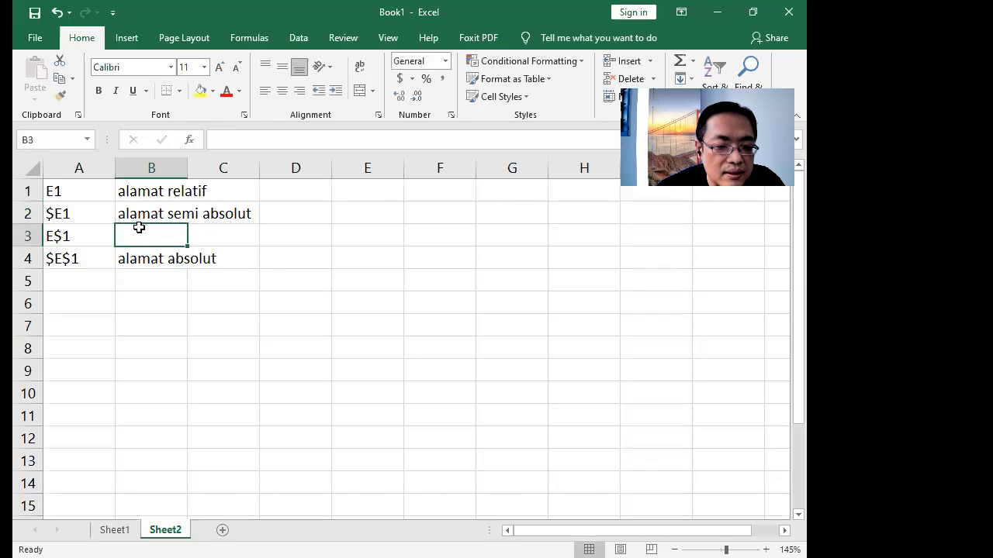
# Step: Copy the description "alamat semi absolut" from B2 down to B3 with the fill handle
pyautogui.click(160, 213)
pyautogui.moveTo(188, 224); pyautogui.dragTo(188, 242)
pyautogui.click(314, 322)
pyautogui.click(166, 383)
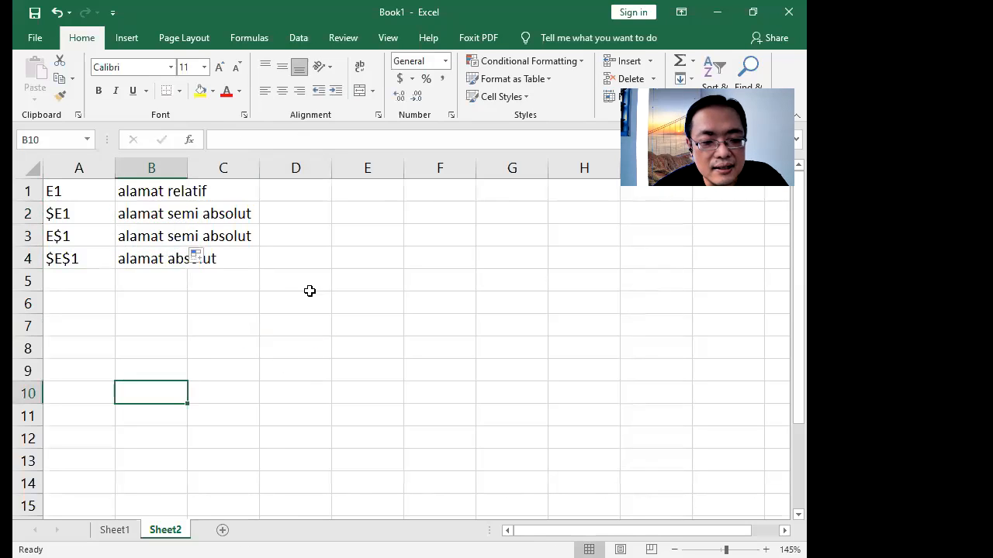
pyautogui.moveTo(61, 214); pyautogui.dragTo(81, 262)
pyautogui.click(64, 307)
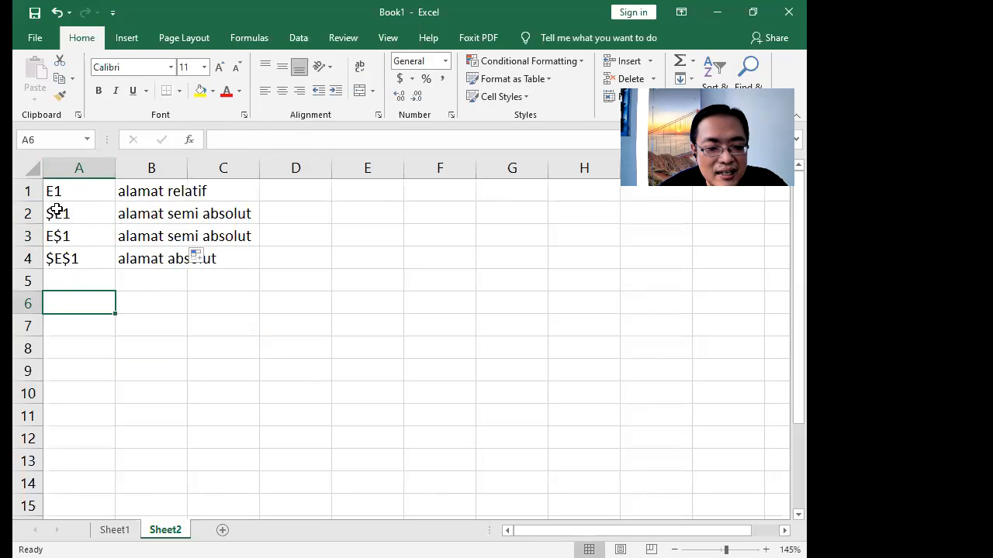
pyautogui.scroll(1, 56, 208)
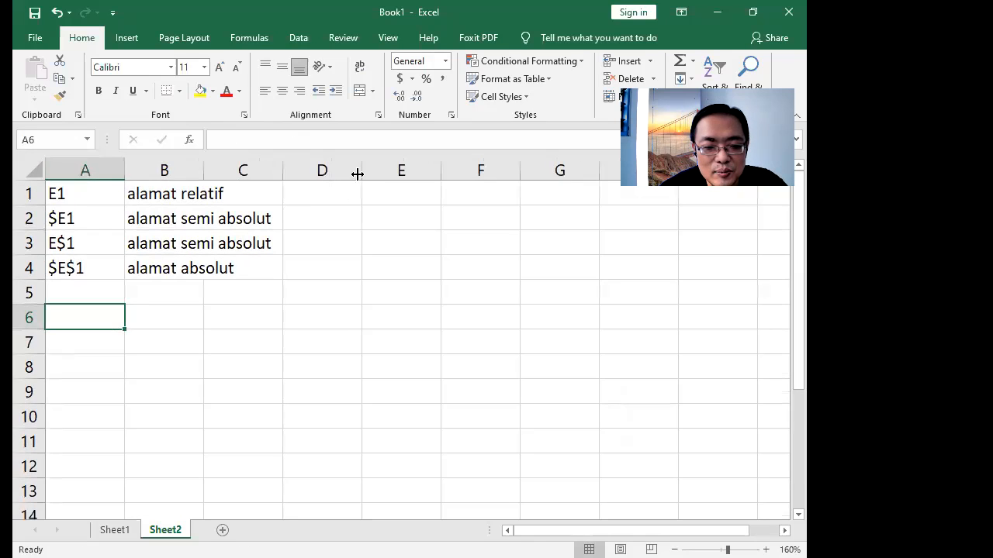
pyautogui.click(407, 194)
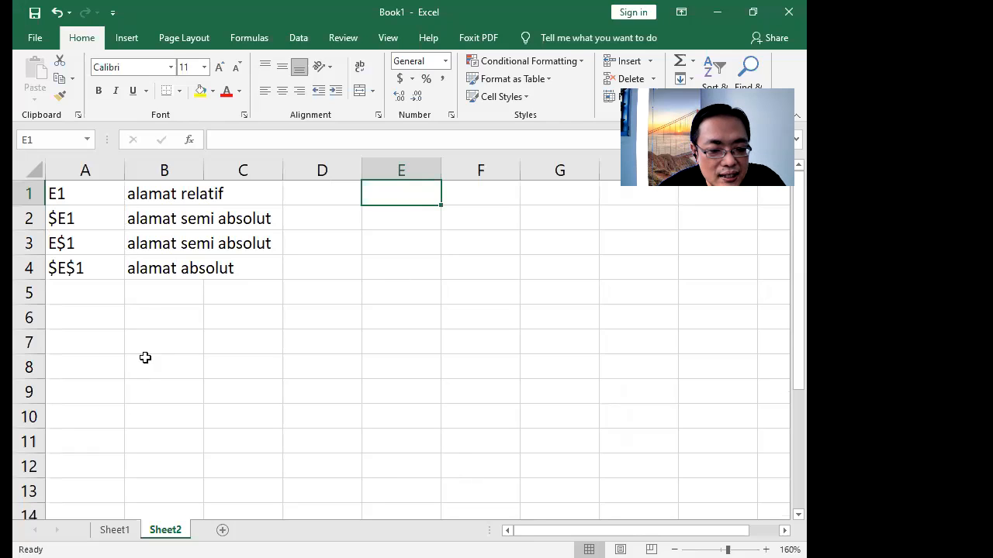
# Step: Enter the sample numbers 1, 2, 3, 4 and 5 across cells A8 to E8
pyautogui.click(94, 366)
pyautogui.write('1')
pyautogui.press('Tab')
pyautogui.write('2')
pyautogui.press('Tab')
pyautogui.write('3')
pyautogui.press('Tab')
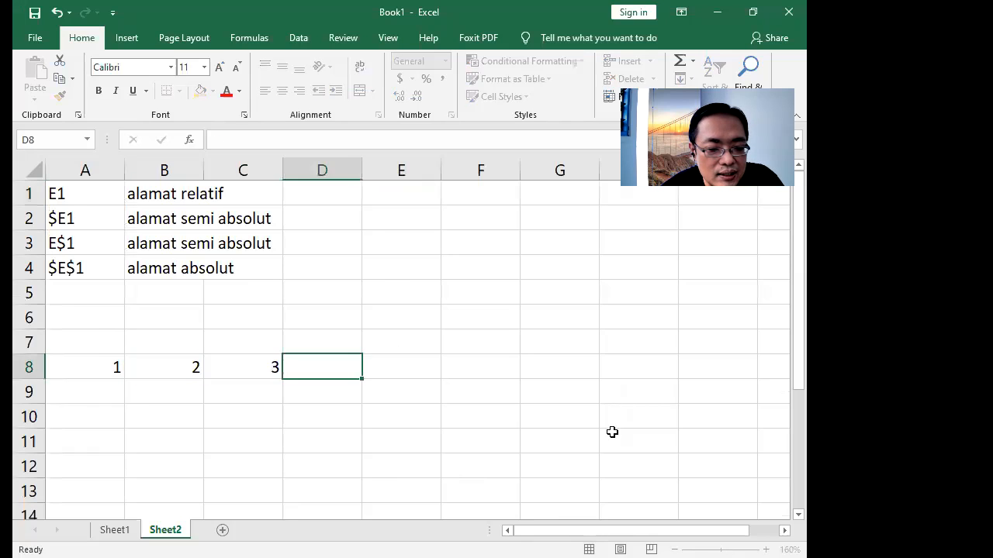
pyautogui.write('4')
pyautogui.press('Tab')
pyautogui.write('5')
pyautogui.press('Return')
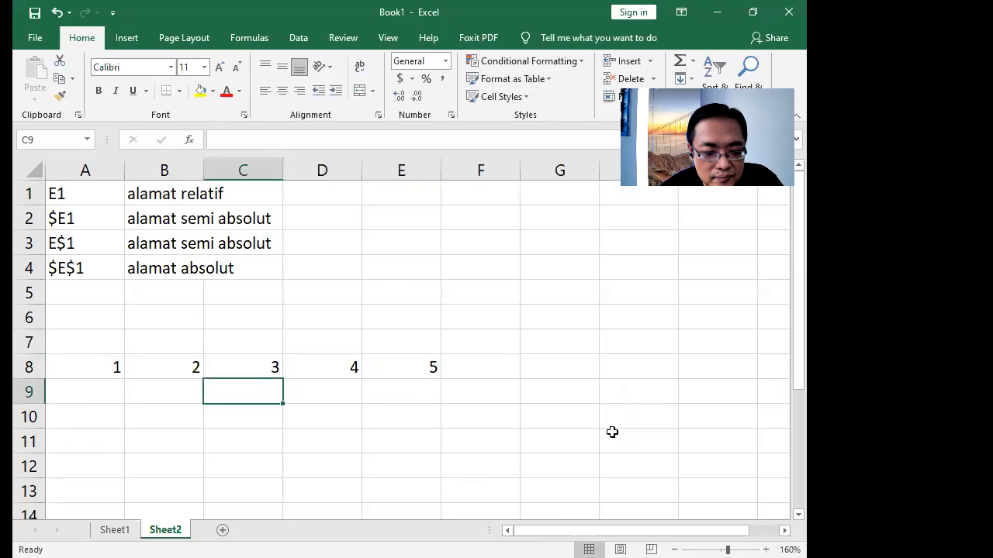
# Step: Enter the sample numbers 6, 7, 8, 9 and 10 across cells A9 to E9
pyautogui.write('6')
pyautogui.press('Tab')
pyautogui.write('7')
pyautogui.press('Tab')
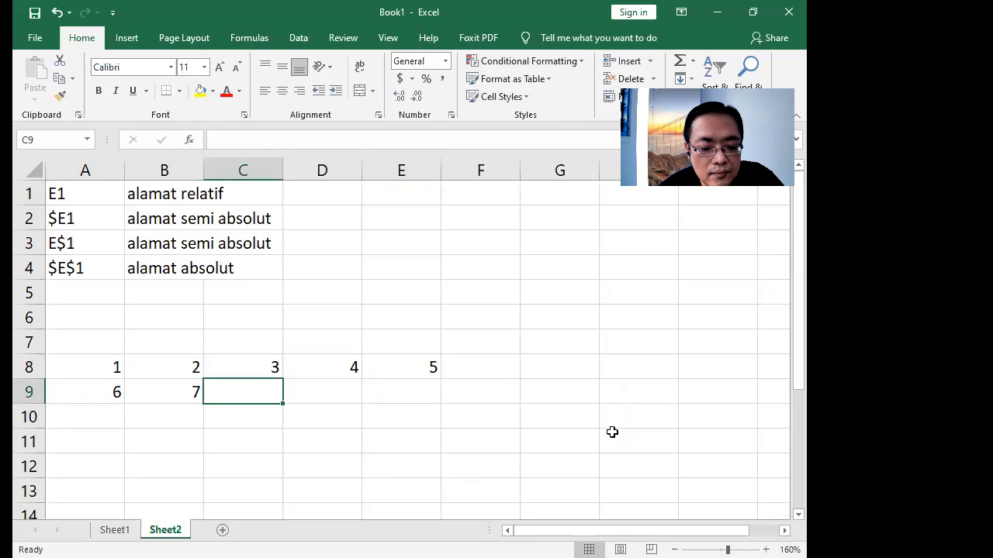
pyautogui.write('8')
pyautogui.press('Tab')
pyautogui.write('9')
pyautogui.press('Tab')
pyautogui.write('10')
pyautogui.press('Return')
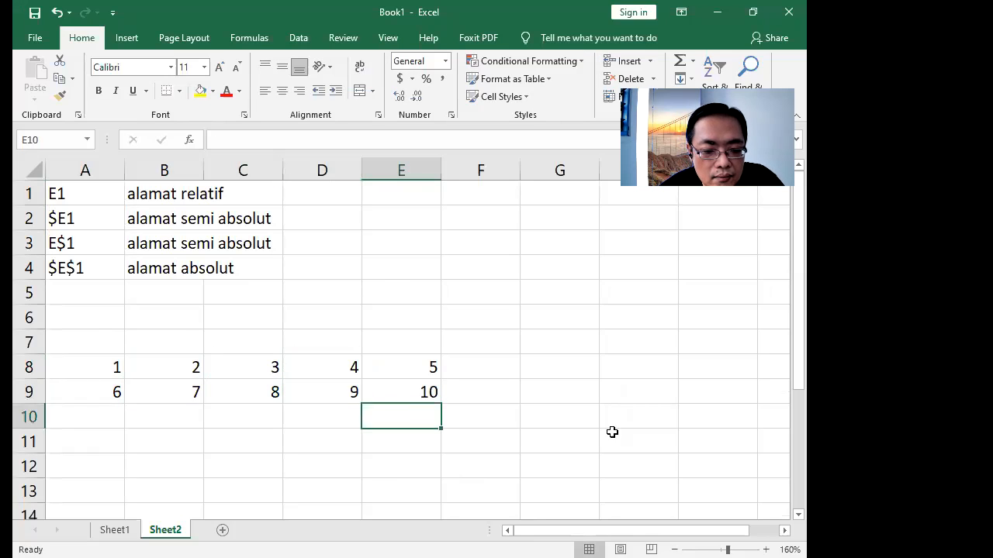
# Step: Enter the sample numbers 11, 12, 13, 14 and 15 across cells A10 to E10
pyautogui.write('11')
pyautogui.press('Tab')
pyautogui.write('12')
pyautogui.press('Tab')
pyautogui.write('13')
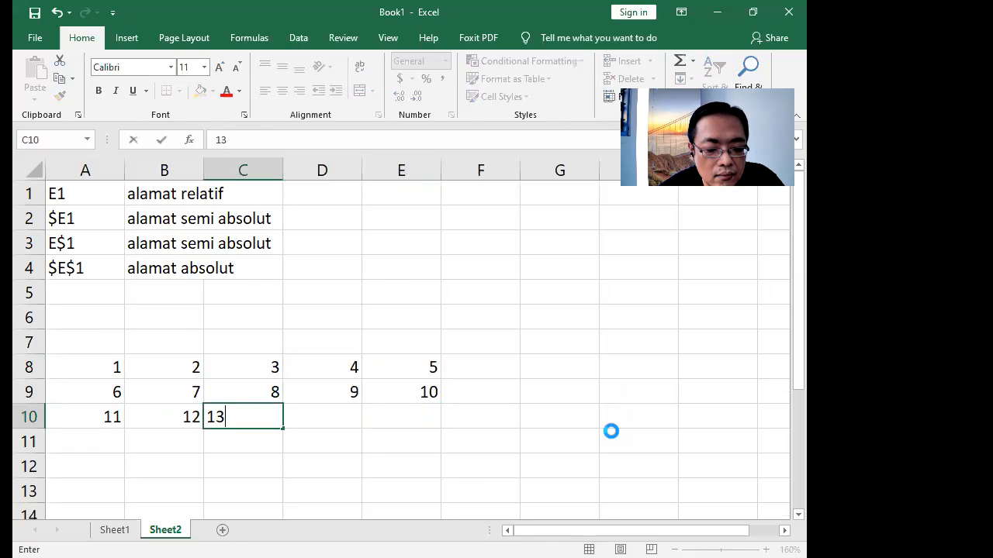
pyautogui.press('Tab')
pyautogui.write('14')
pyautogui.press('Tab')
pyautogui.write('15')
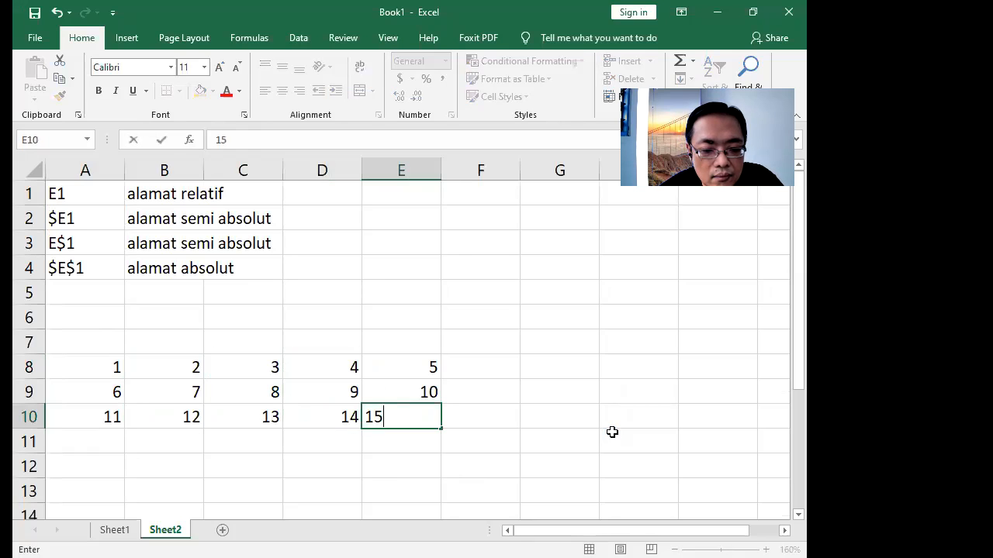
pyautogui.press('Tab')
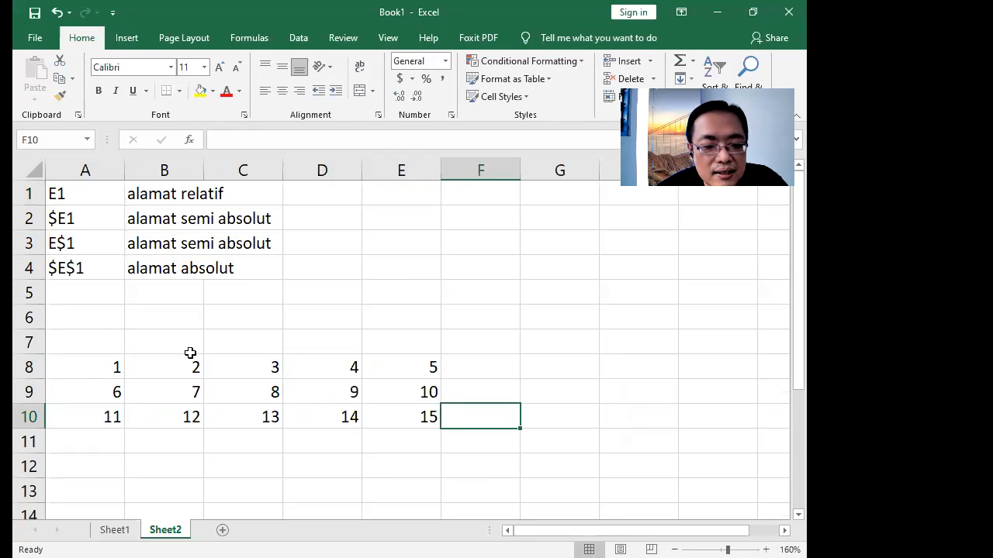
# Step: Apply outline and inside borders to A8:F10 and center the cell contents horizontally
pyautogui.moveTo(80, 367); pyautogui.dragTo(488, 424)
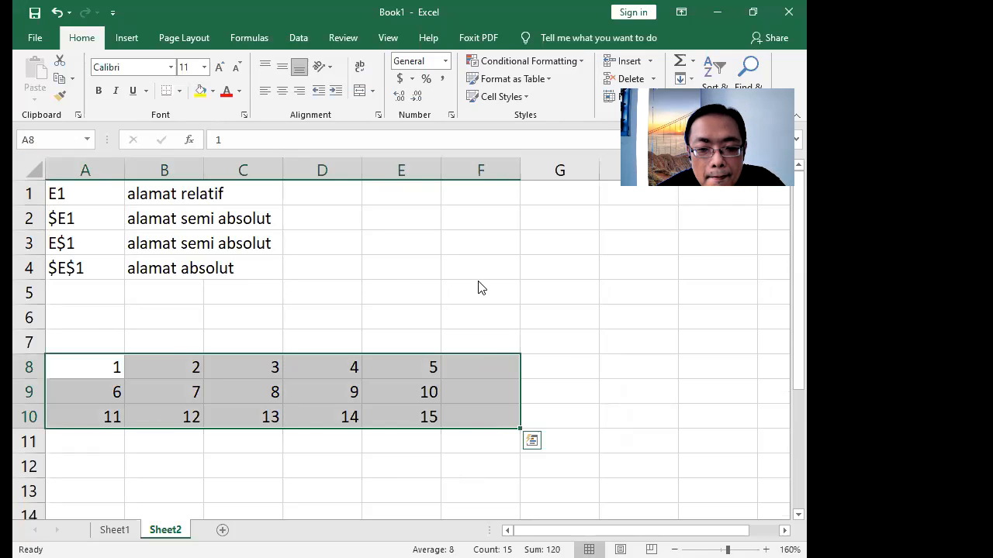
pyautogui.click(583, 226)
pyautogui.click(628, 235)
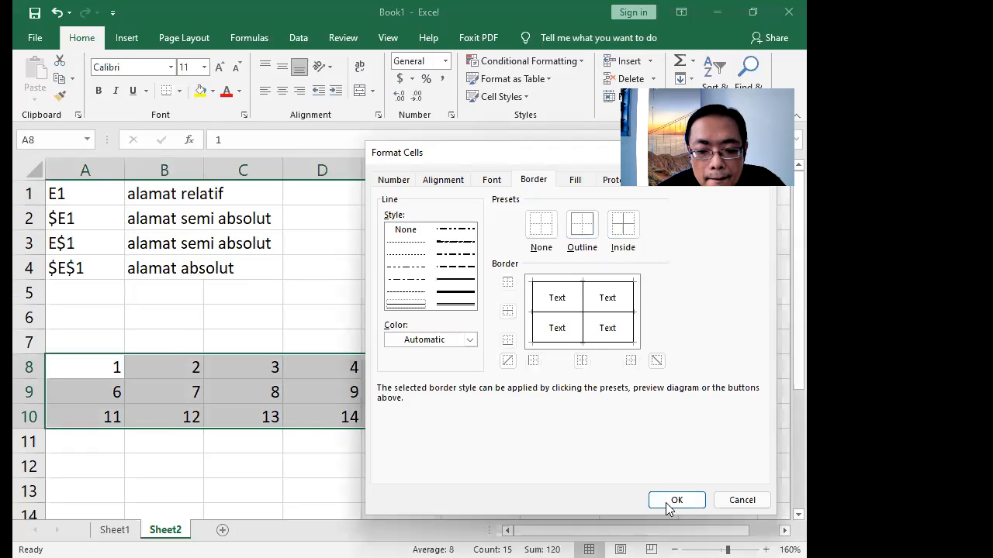
pyautogui.click(690, 497)
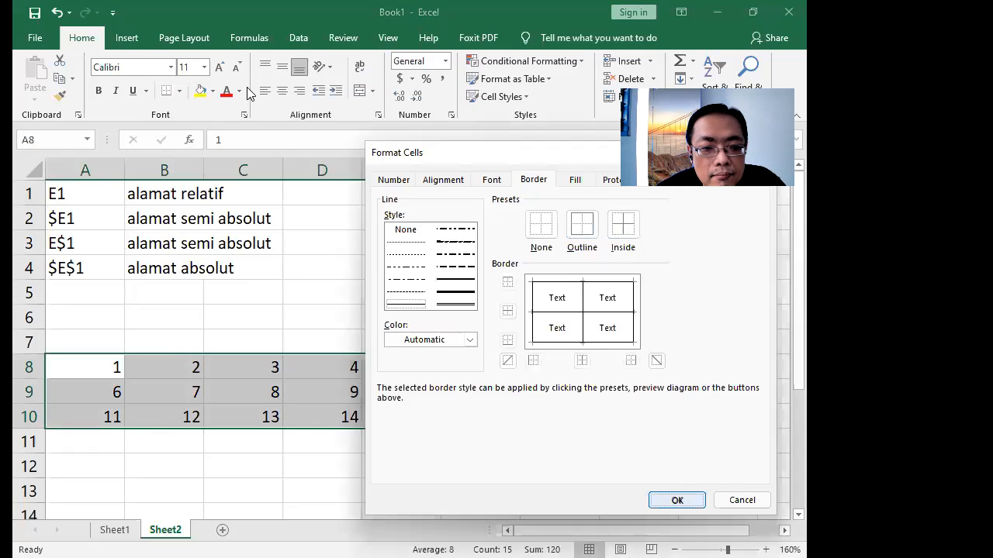
pyautogui.click(560, 342)
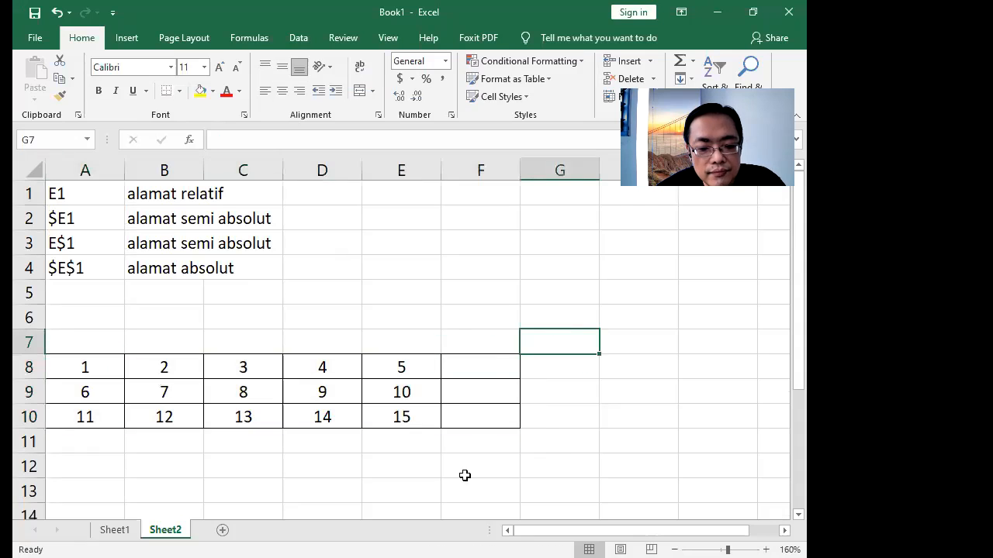
# Step: Enter the formula =sum(A8:E8) in F8 and widen column F
pyautogui.click(474, 365)
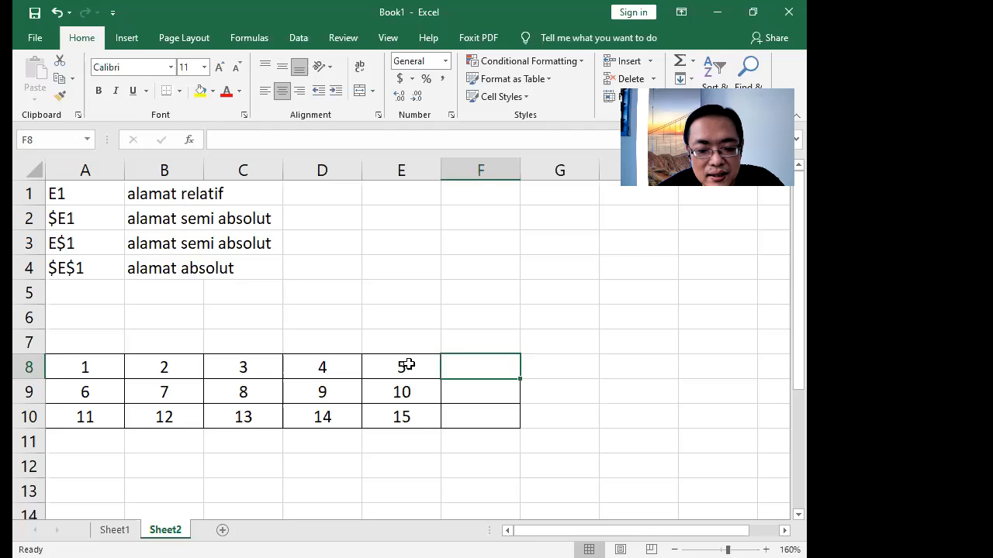
pyautogui.write('=')
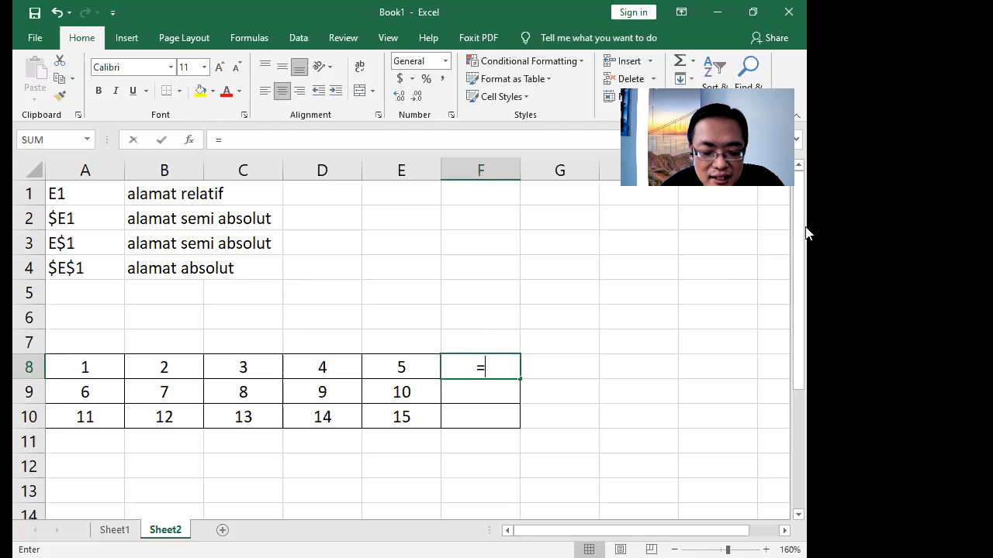
pyautogui.write('sum(')
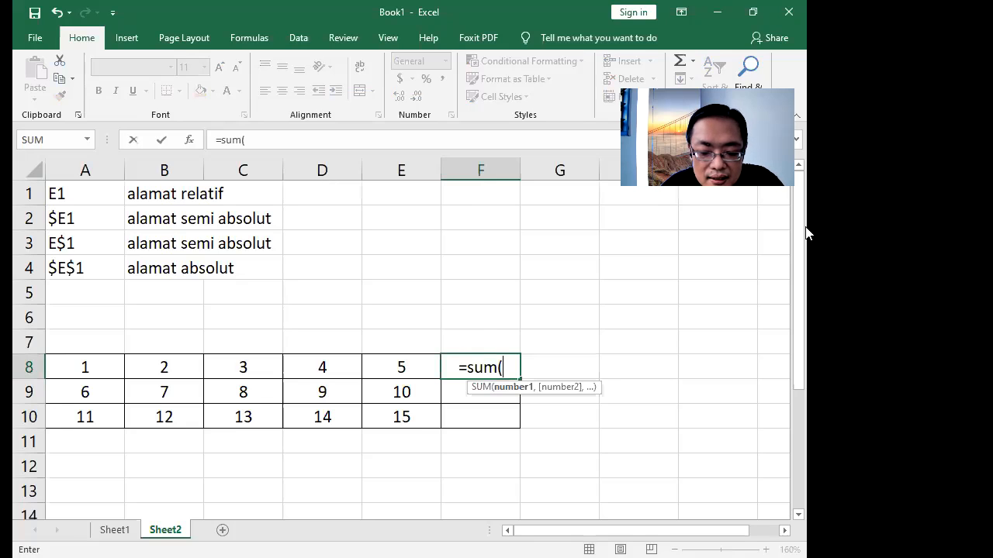
pyautogui.write('A8:')
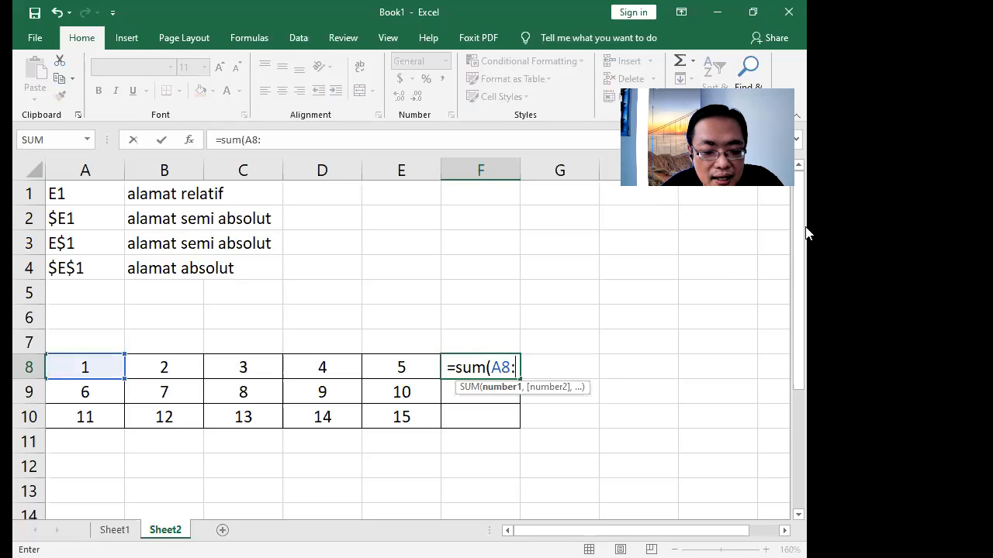
pyautogui.write('E8)')
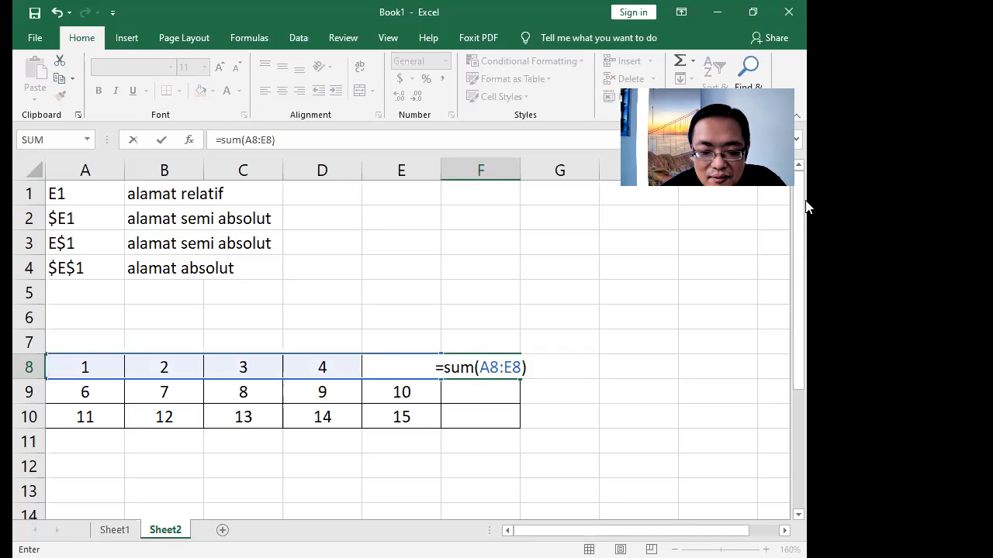
pyautogui.press('Return')
pyautogui.moveTo(520, 170); pyautogui.dragTo(587, 172)
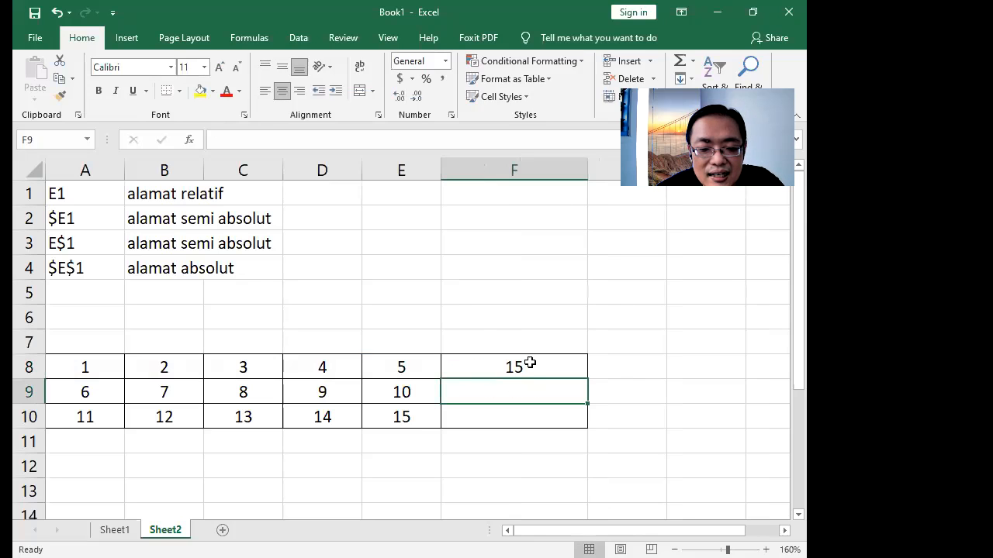
# Step: Copy the sum formula from F8 down to F10 with the fill handle
pyautogui.click(530, 363)
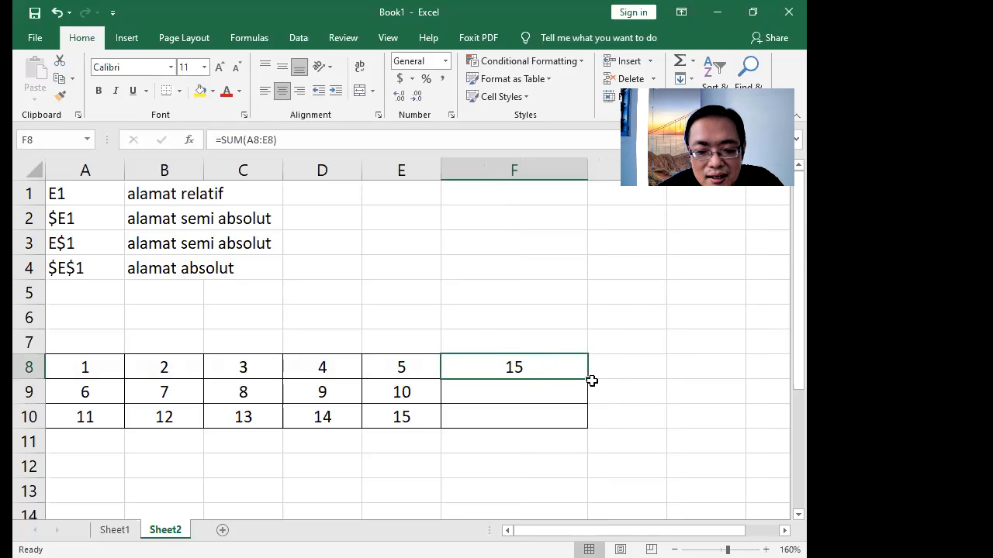
pyautogui.moveTo(588, 381); pyautogui.dragTo(581, 435)
pyautogui.click(481, 470)
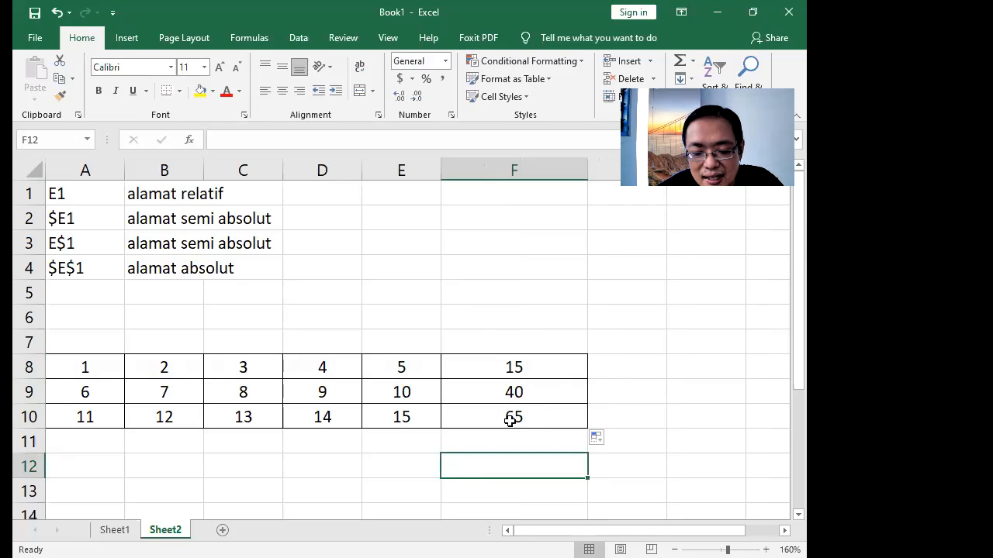
# Step: Examine the cell ranges referenced by the sum formulas in F8, F9 and F10
pyautogui.click(541, 367)
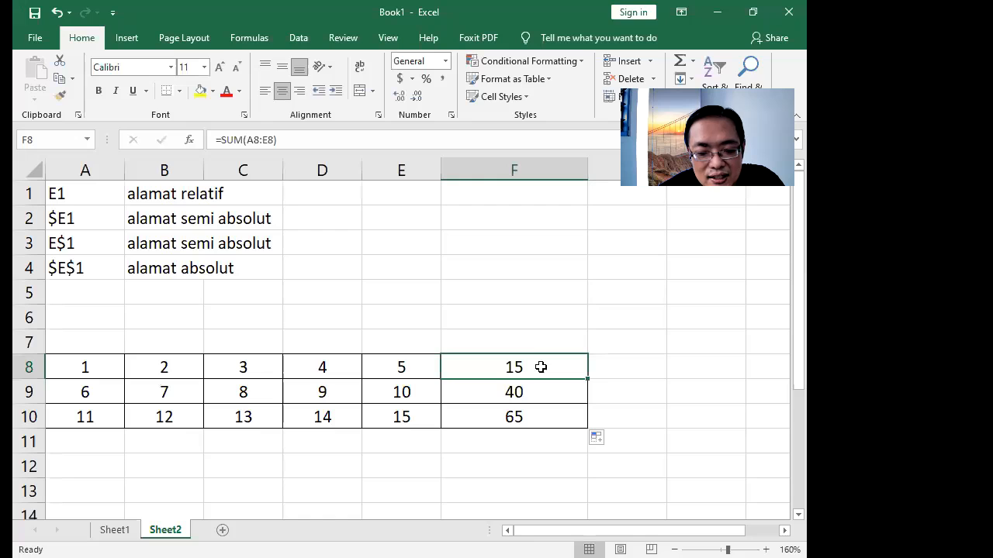
pyautogui.press('F2')
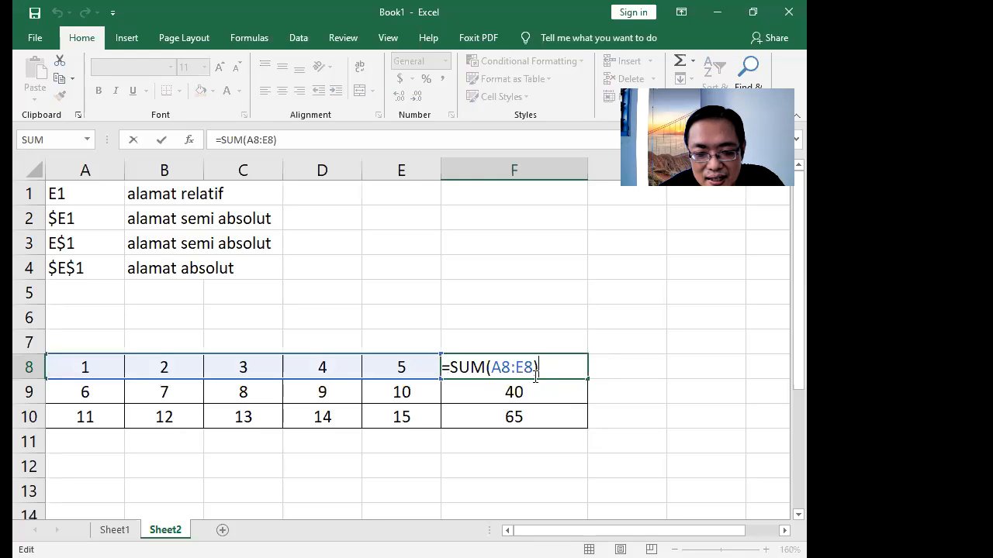
pyautogui.press('Return')
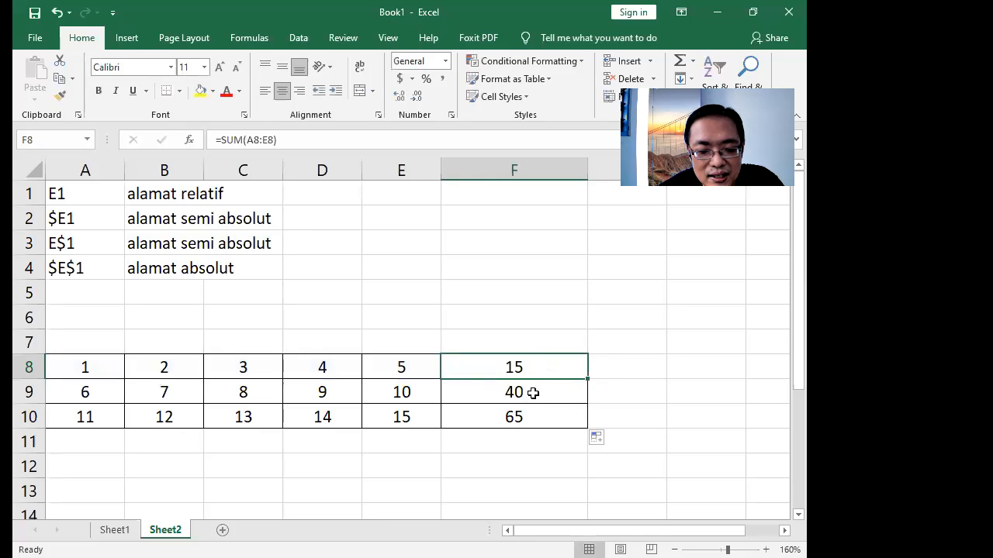
pyautogui.doubleClick(533, 393)
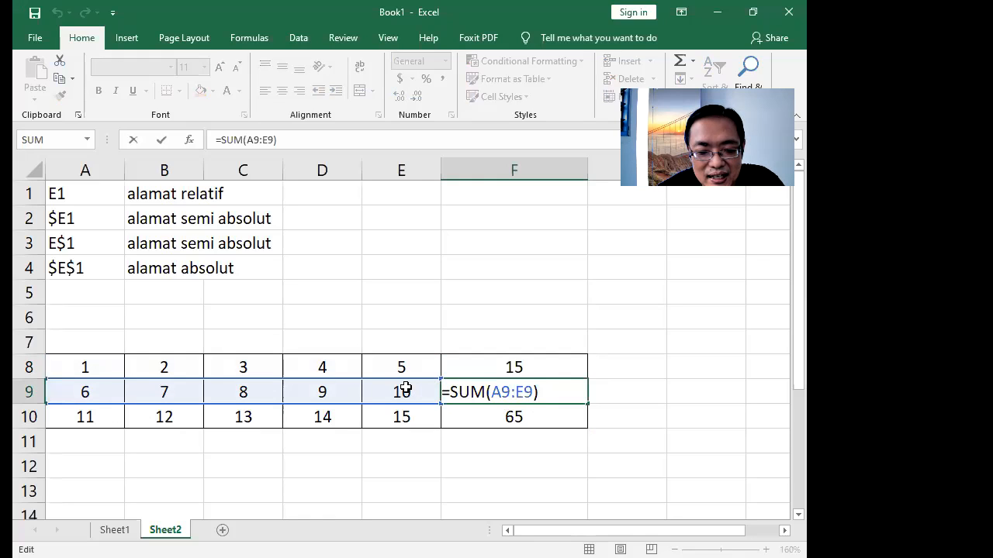
pyautogui.press('Return')
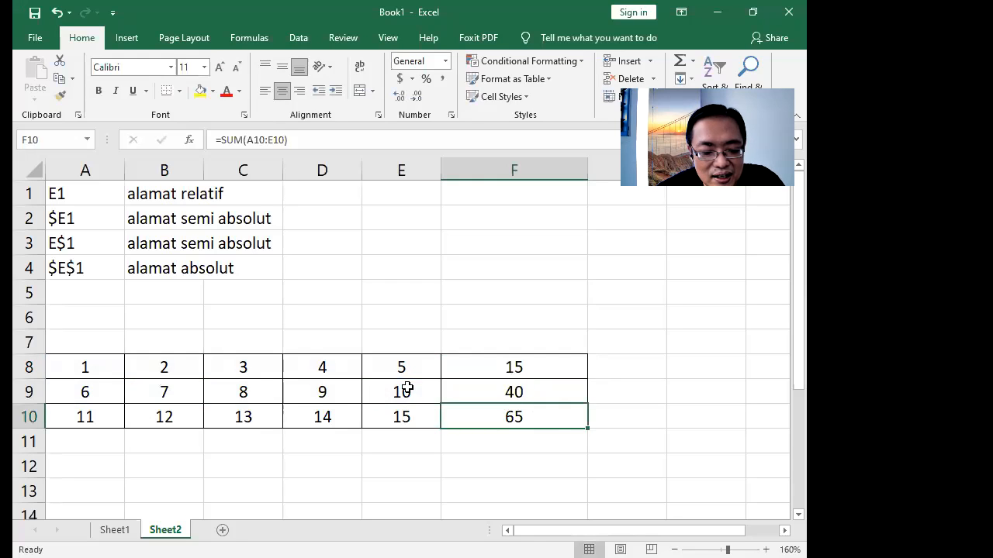
pyautogui.press('F2')
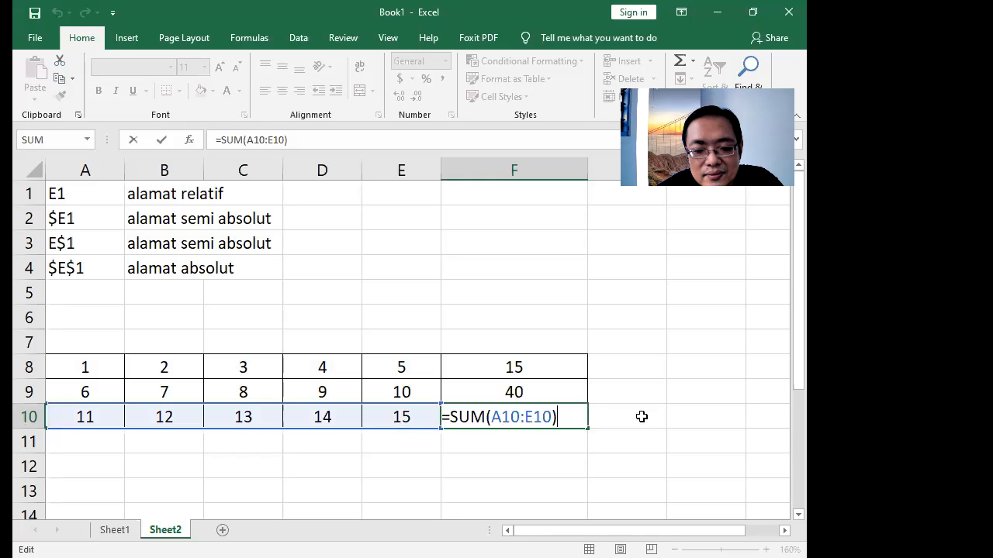
# Step: Enter the formula =sum(a8:f8) as plain text in G8, beside the first row's total
pyautogui.click(637, 367)
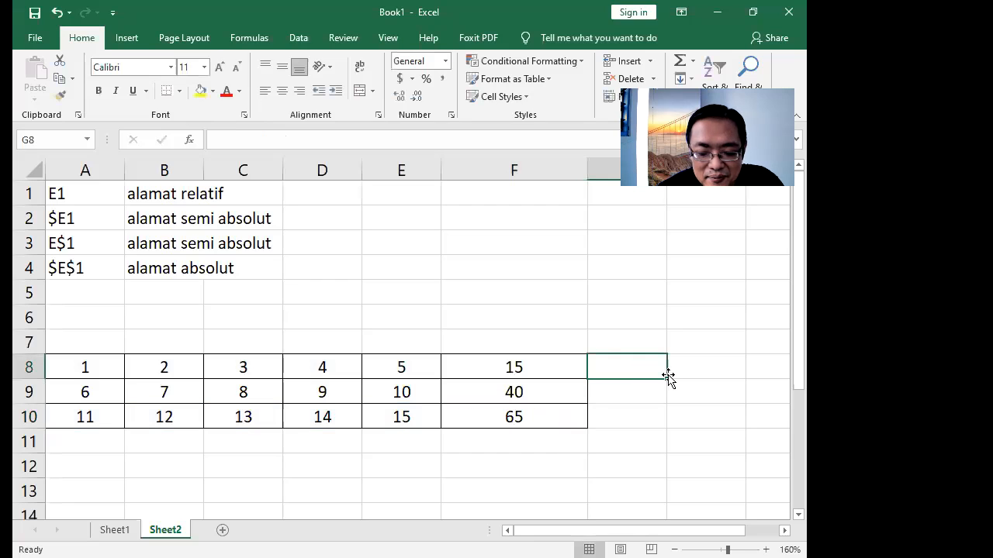
pyautogui.write("'=sum")
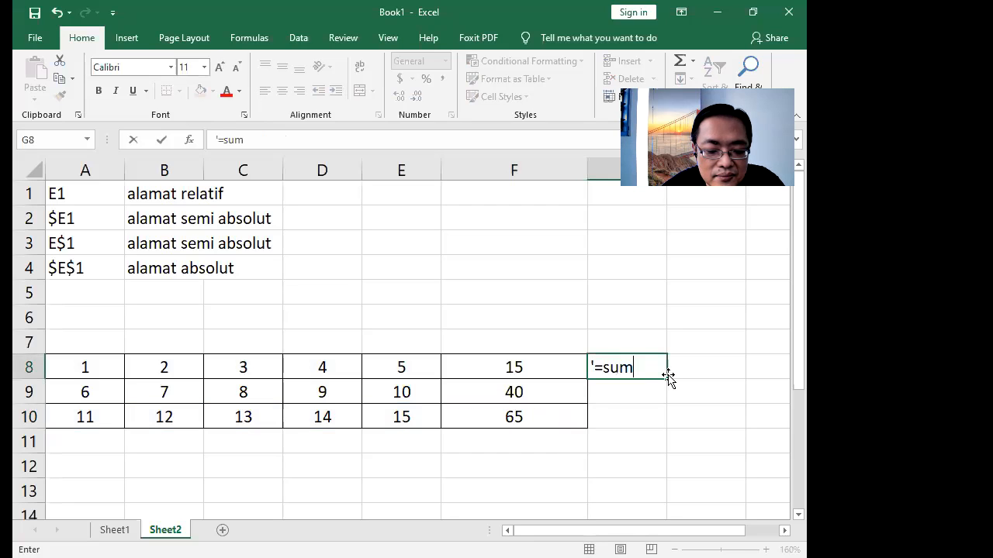
pyautogui.write('(a')
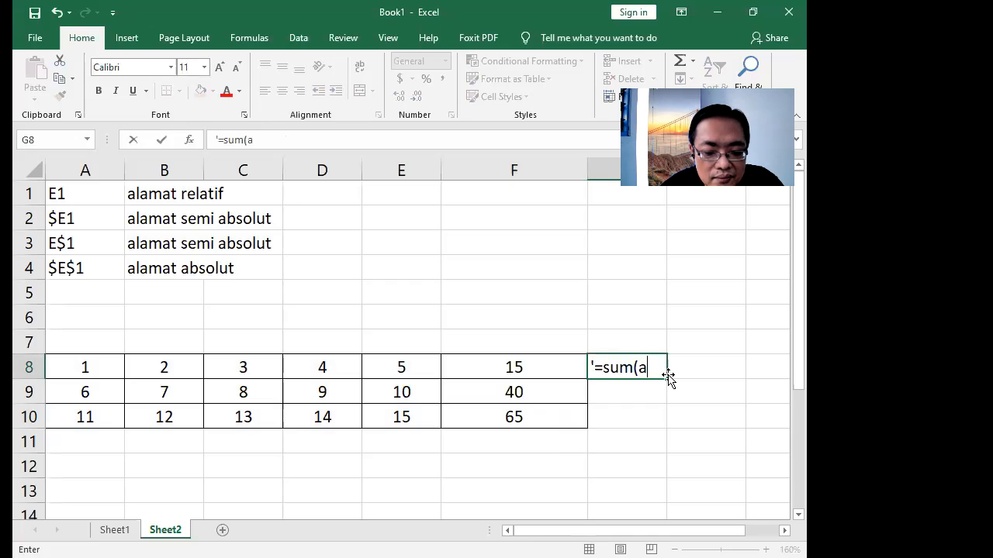
pyautogui.write('8:a')
pyautogui.press('BackSpace')
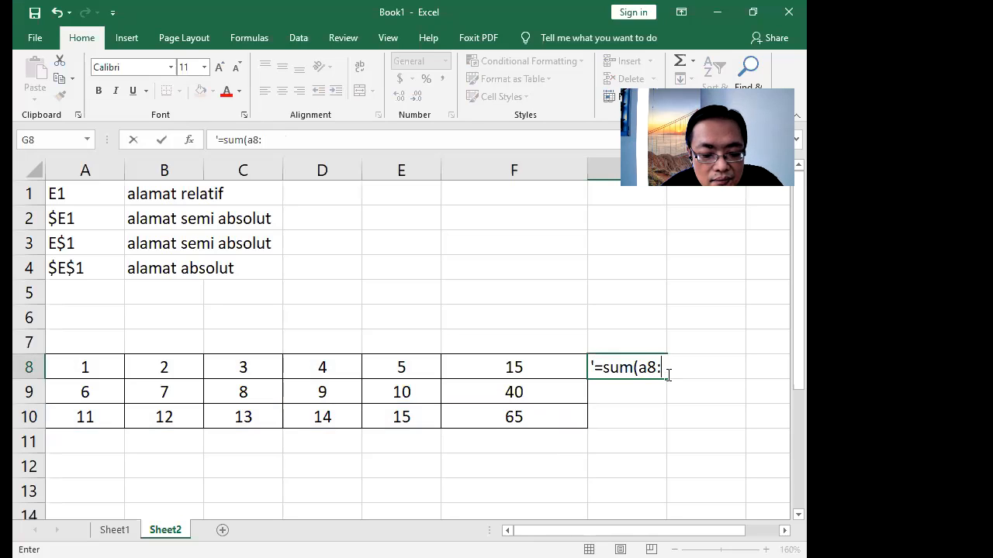
pyautogui.write('f8)')
pyautogui.press('Return')
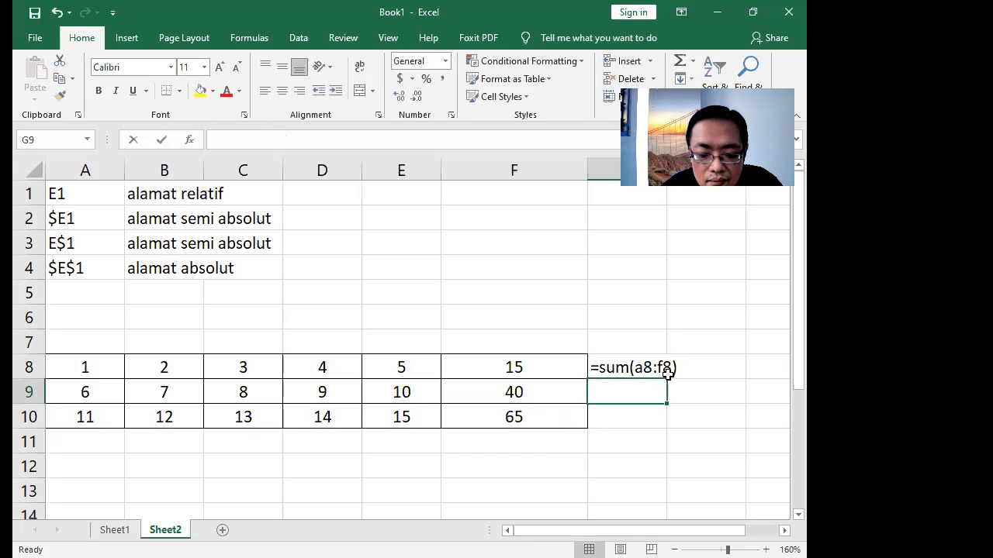
# Step: Enter the formulas =sum(a9:f9) in G9 and =sum(a10:f10) in G10 as plain text
pyautogui.write("'=sum")
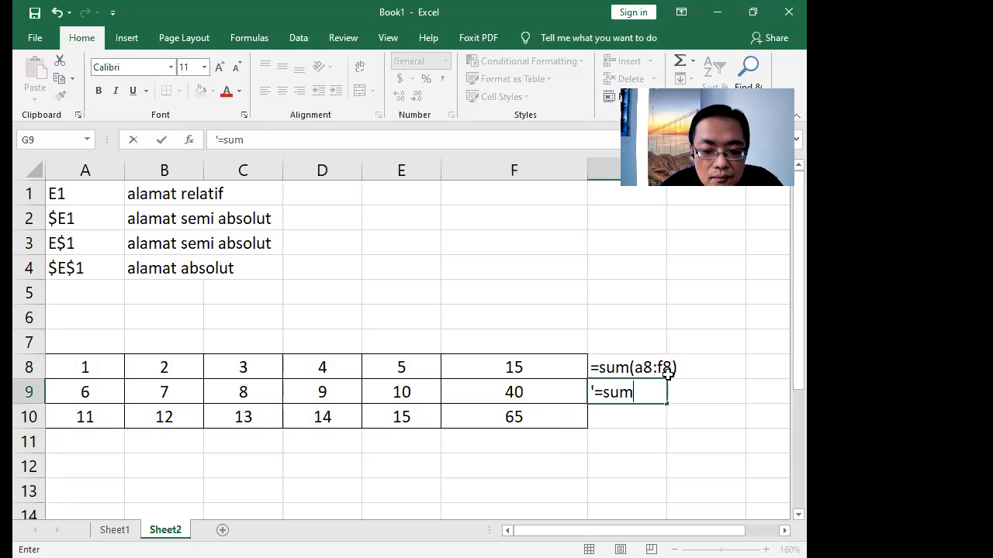
pyautogui.write('(a9:f9)')
pyautogui.press('Return')
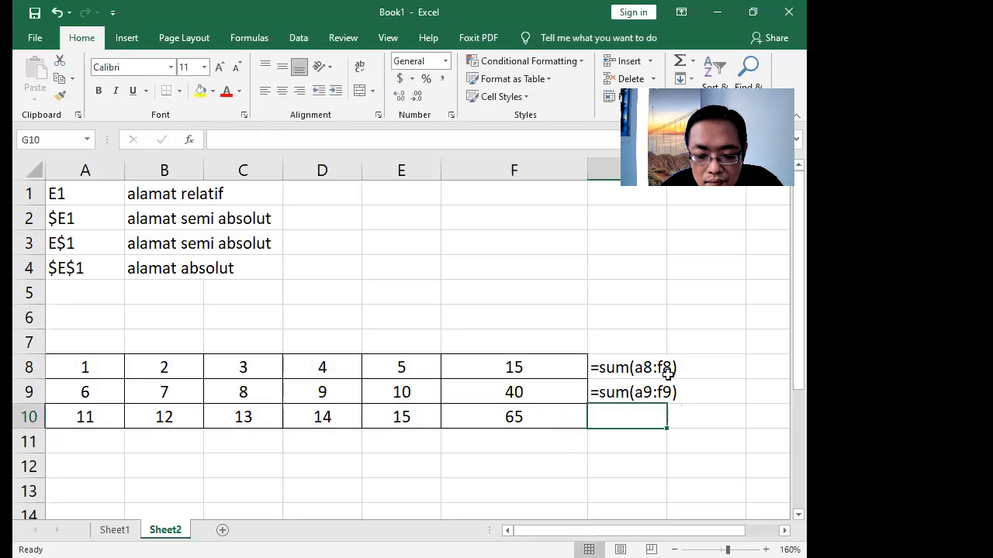
pyautogui.write("'=s")
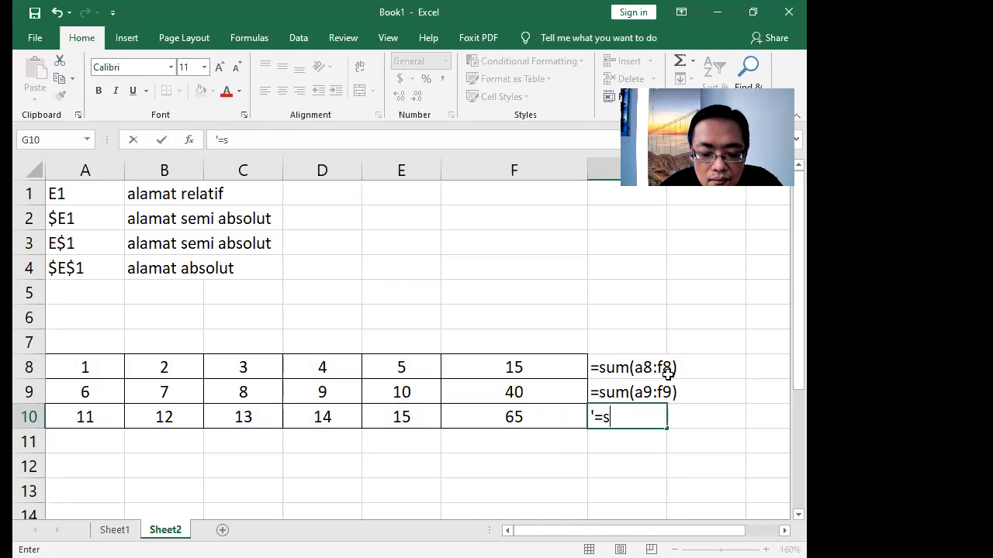
pyautogui.write('um(a1')
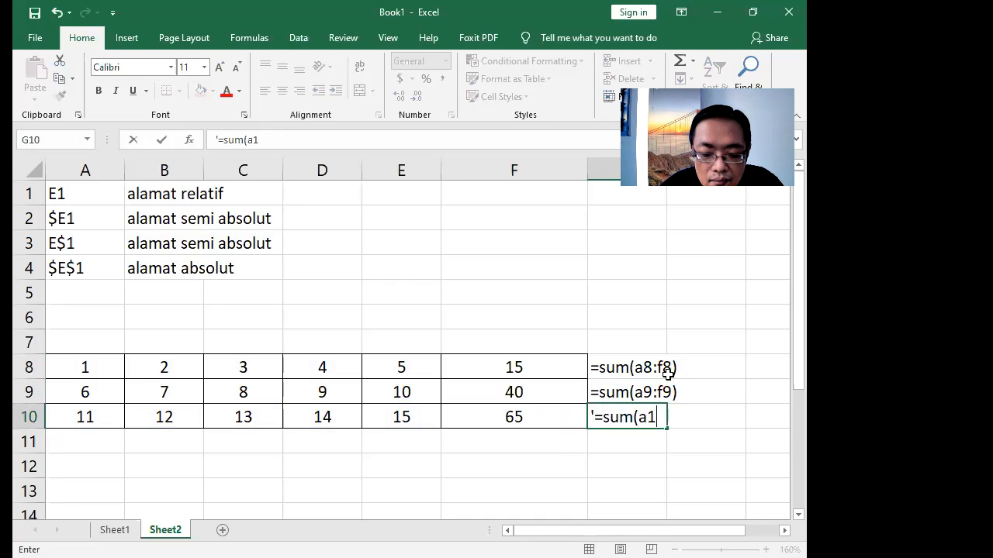
pyautogui.write('0:f10)')
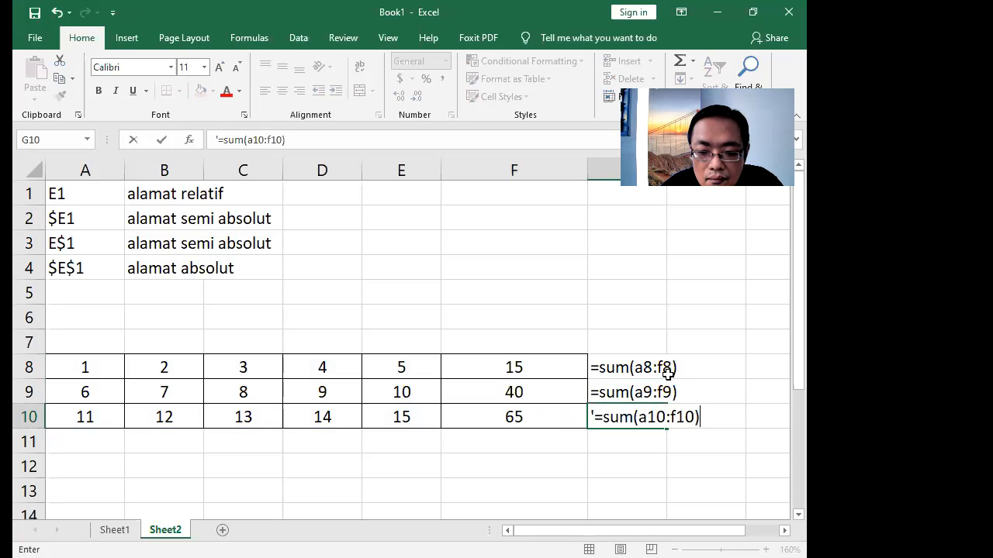
pyautogui.press('Return')
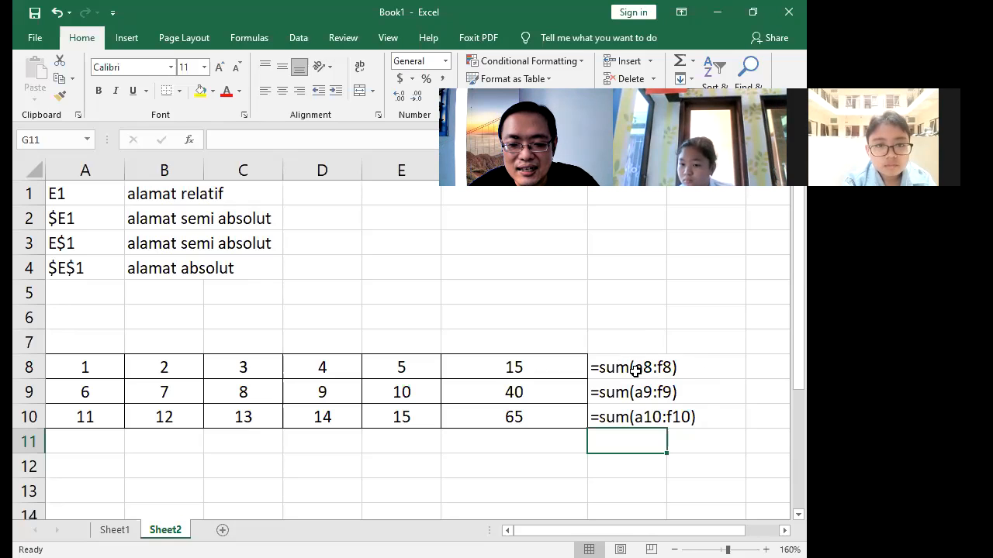
# Step: Enter the numbers 1, 2 and 3 in cells A13 to C13, below the existing number table
pyautogui.click(658, 319)
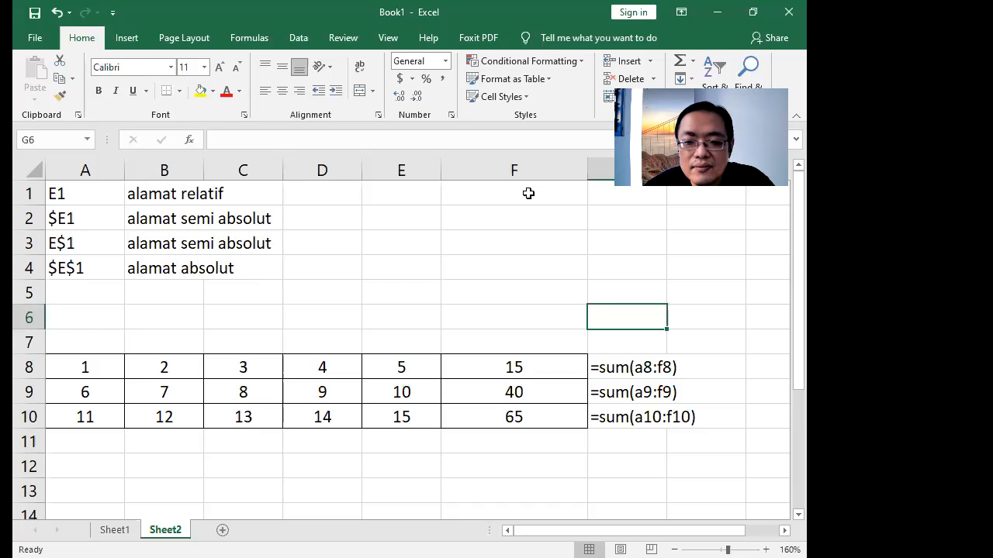
pyautogui.scroll(-2, 288, 447)
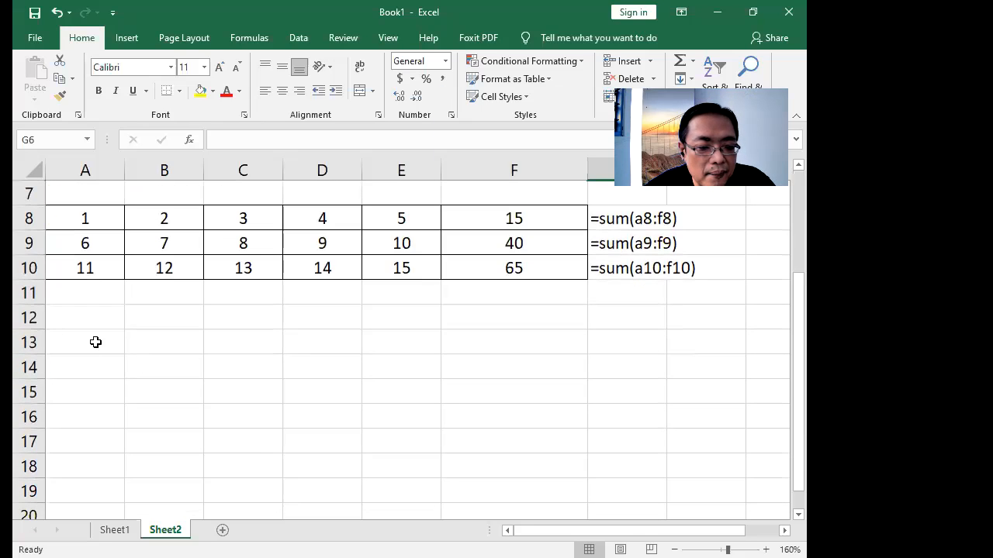
pyautogui.click(95, 342)
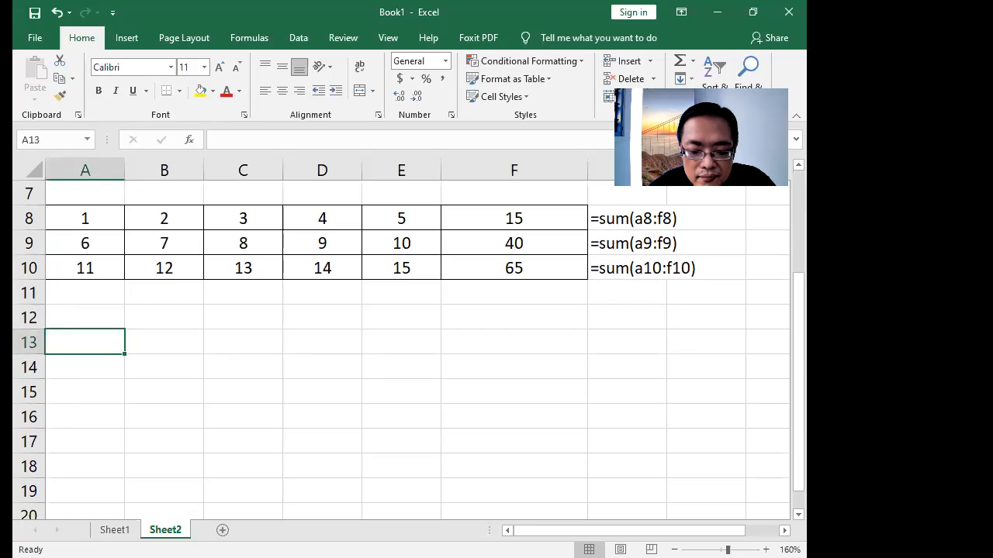
pyautogui.write('1')
pyautogui.press('Tab')
pyautogui.write('2')
pyautogui.press('Tab')
pyautogui.write('3')
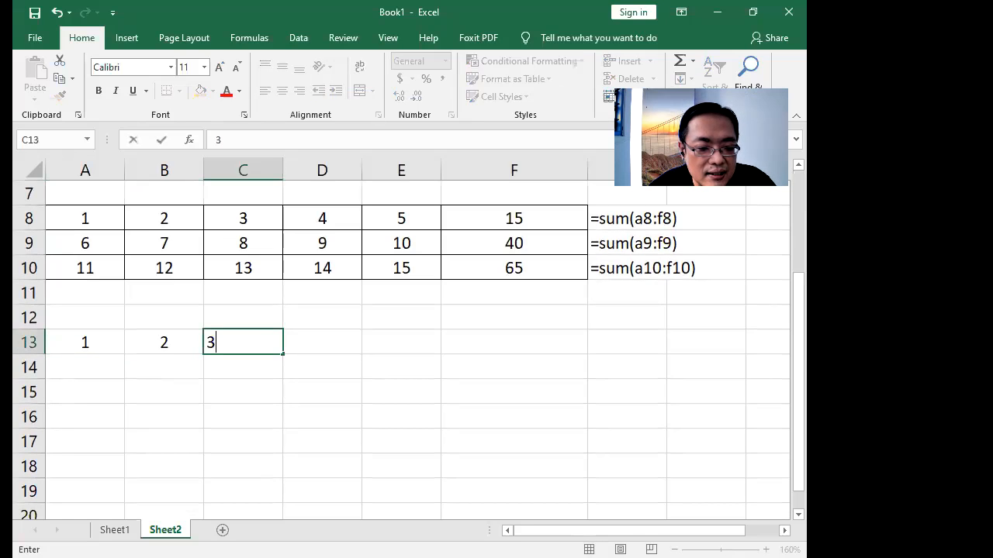
pyautogui.press('Return')
pyautogui.press('Left')
# Step: Fill the second row of the new table, A14 to C14, with 4, 5 and 6
pyautogui.write('4')
pyautogui.press('Tab')
pyautogui.write('5')
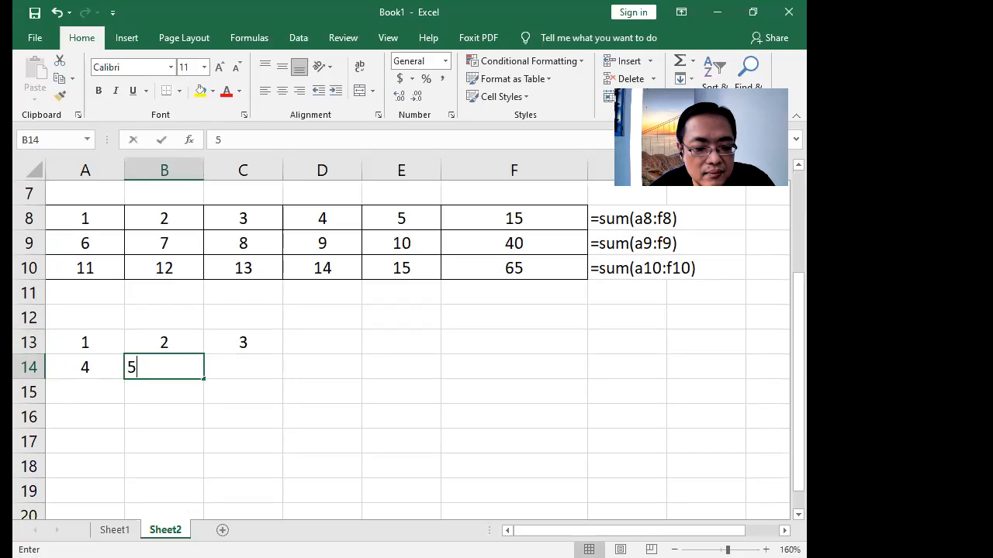
pyautogui.press('Tab')
pyautogui.write('6')
pyautogui.press('Return')
pyautogui.press('Left')
pyautogui.press('Left')
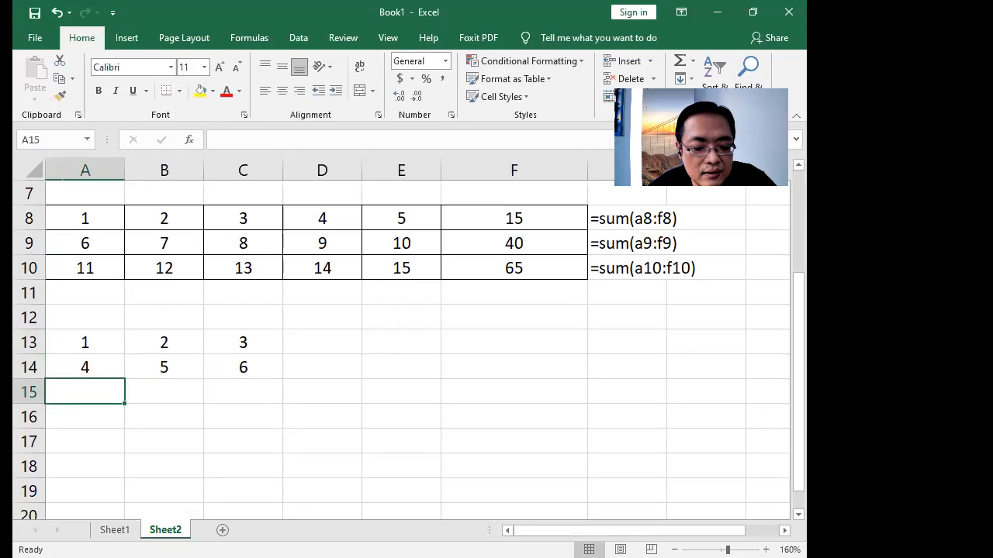
# Step: Fill the third row of the new table, A15 to C15, with 7, 8 and 9
pyautogui.write('7')
pyautogui.press('Tab')
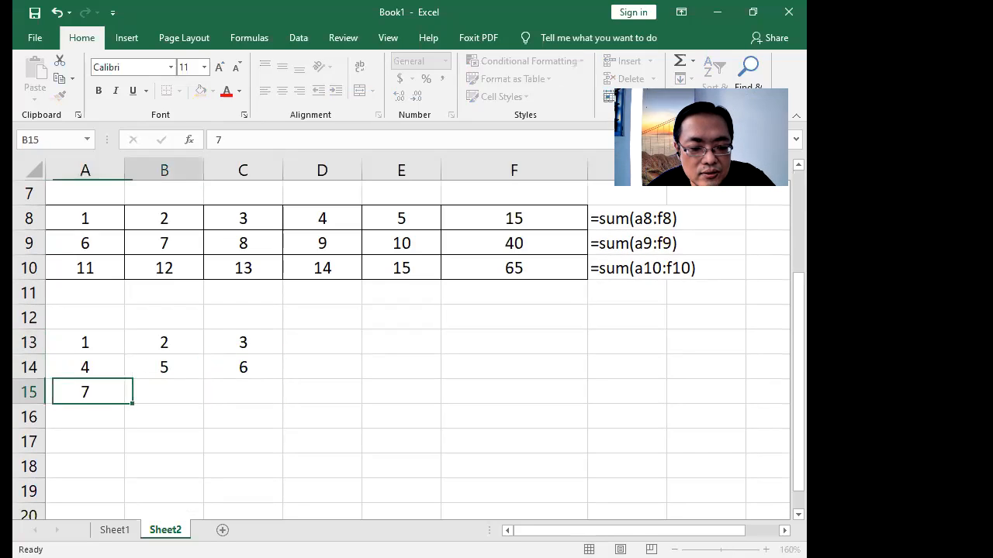
pyautogui.write('8')
pyautogui.press('Tab')
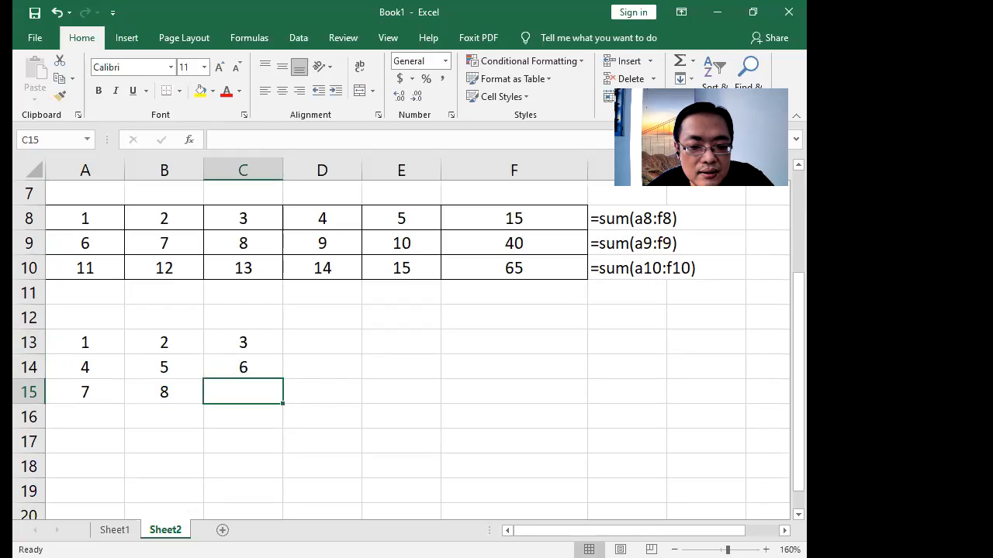
pyautogui.write('9')
pyautogui.press('Return')
pyautogui.press('Left')
pyautogui.press('Left')
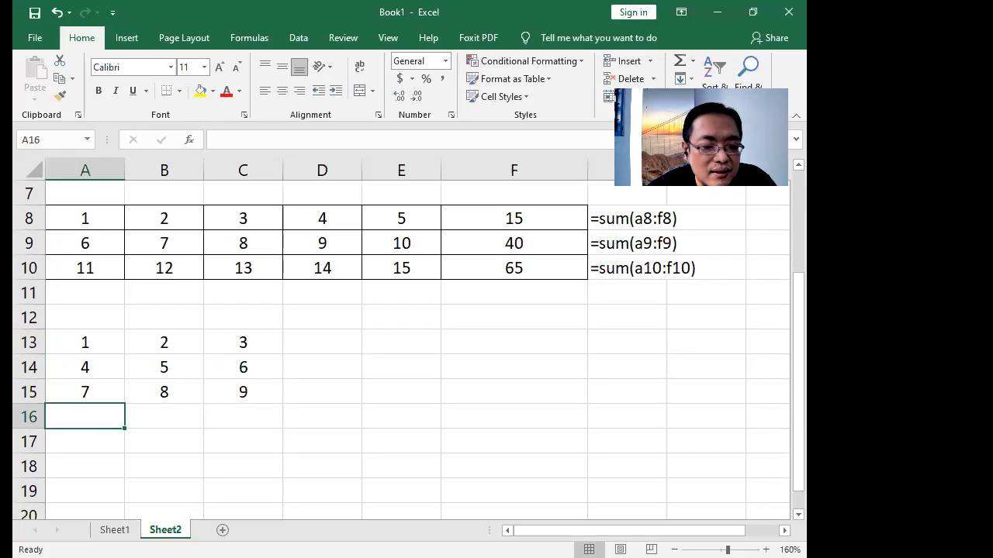
# Step: Apply outline and inside borders to the number block A13:C15
pyautogui.moveTo(80, 343); pyautogui.dragTo(243, 388)
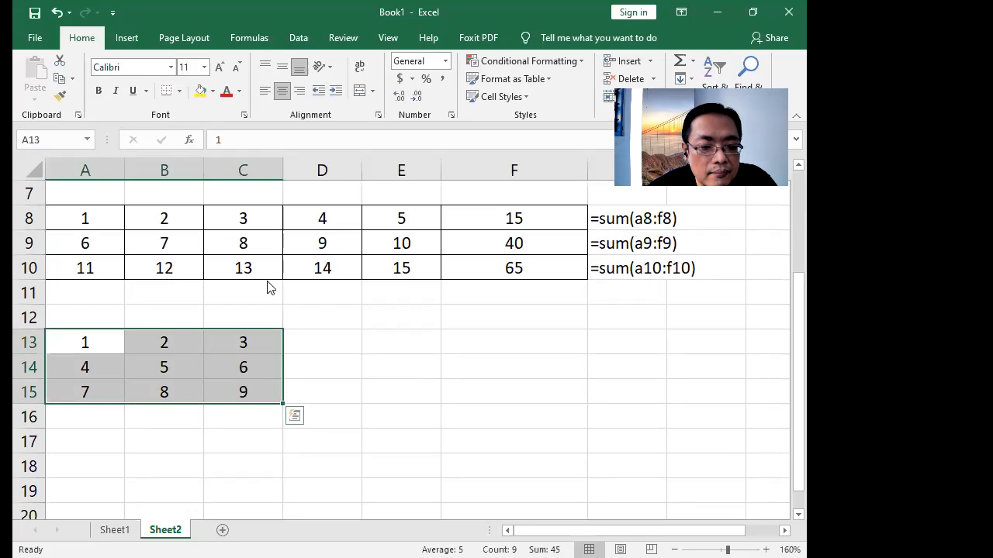
pyautogui.rightClick(184, 360)
pyautogui.click(306, 293)
pyautogui.click(315, 172)
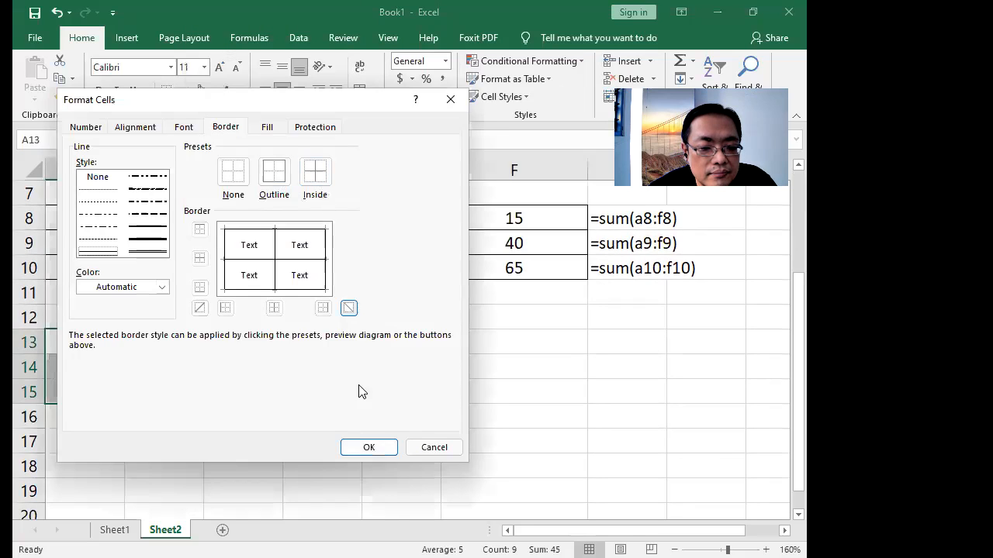
pyautogui.click(379, 448)
pyautogui.click(513, 392)
# Step: Total the first column of the new table in A16 with the formula =sum(a13:a15)
pyautogui.click(87, 419)
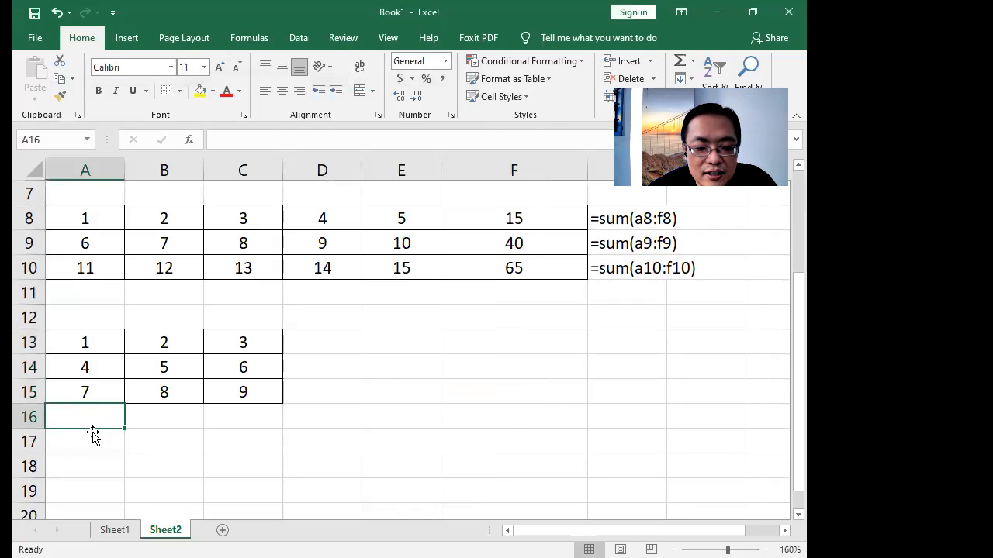
pyautogui.write('=')
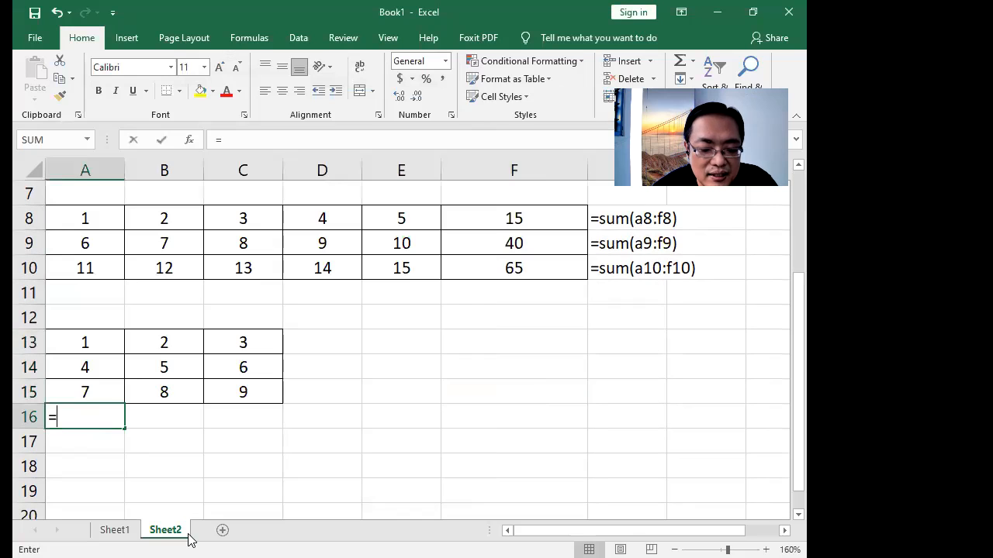
pyautogui.write('sum(a')
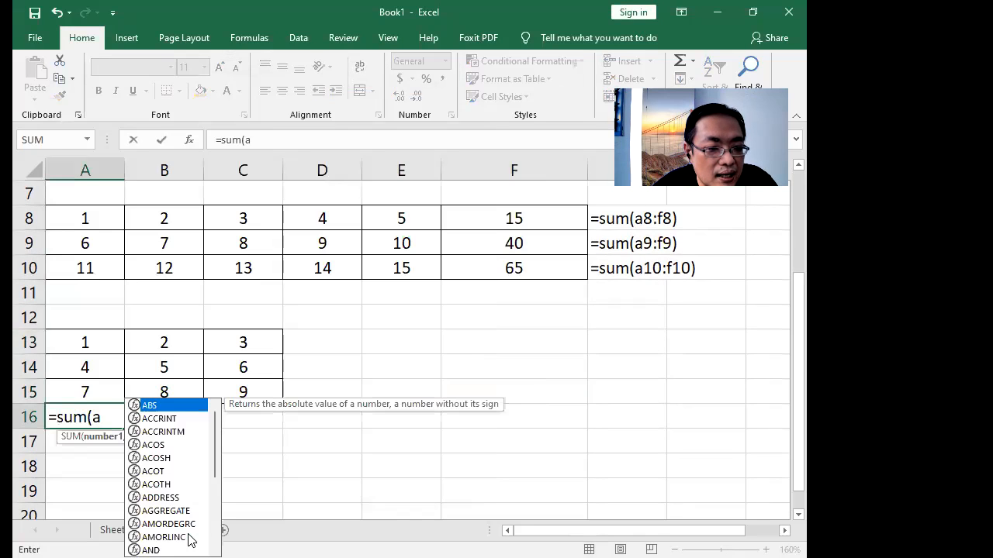
pyautogui.write('1:a')
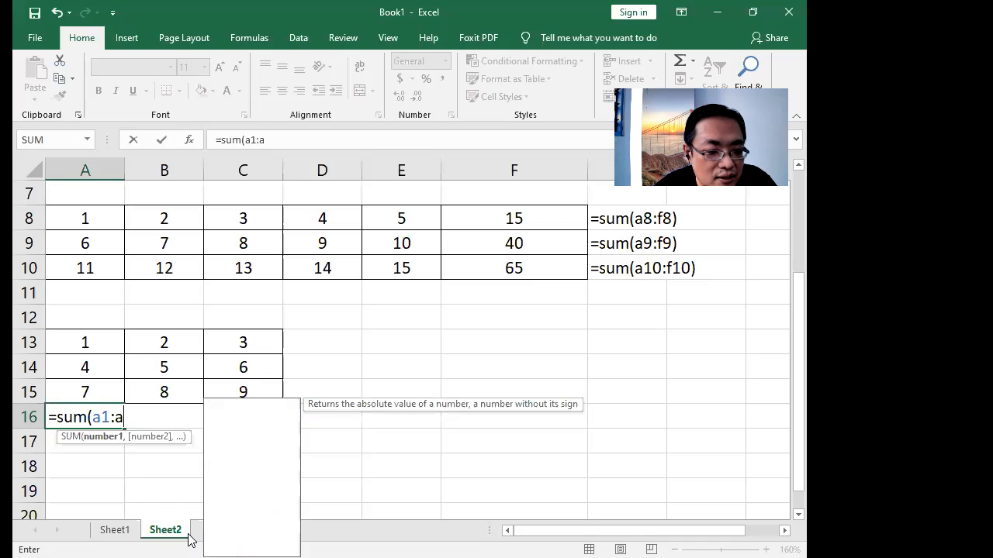
pyautogui.press('BackSpace')
pyautogui.press('BackSpace')
pyautogui.press('BackSpace')
pyautogui.write('13:a15)')
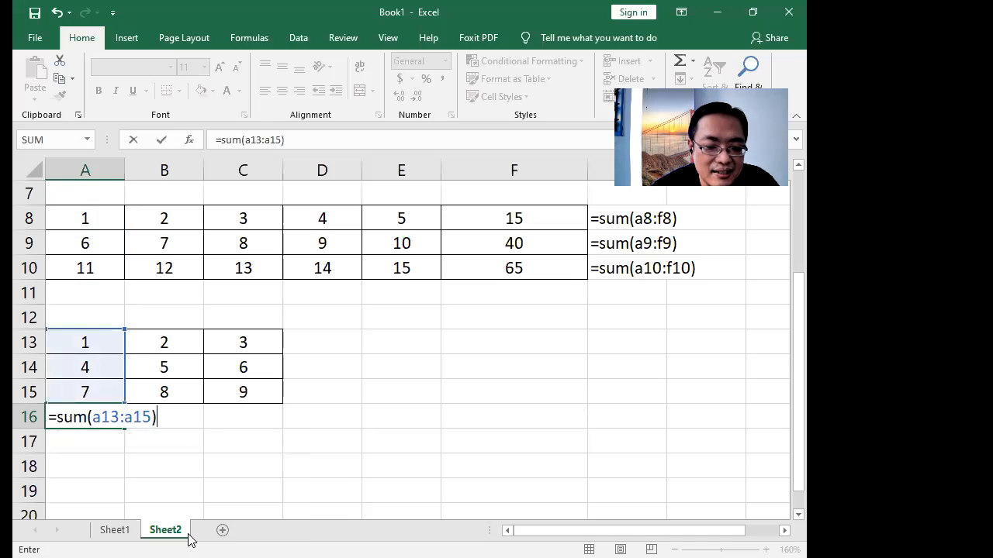
pyautogui.press('Return')
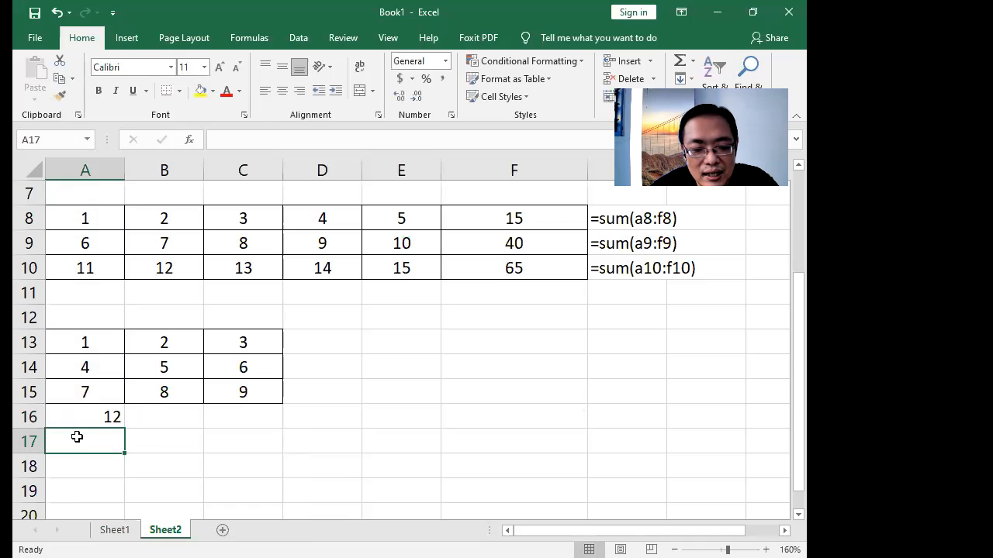
# Step: Copy the sum formula from A16 across to C16 with the fill handle
pyautogui.click(92, 416)
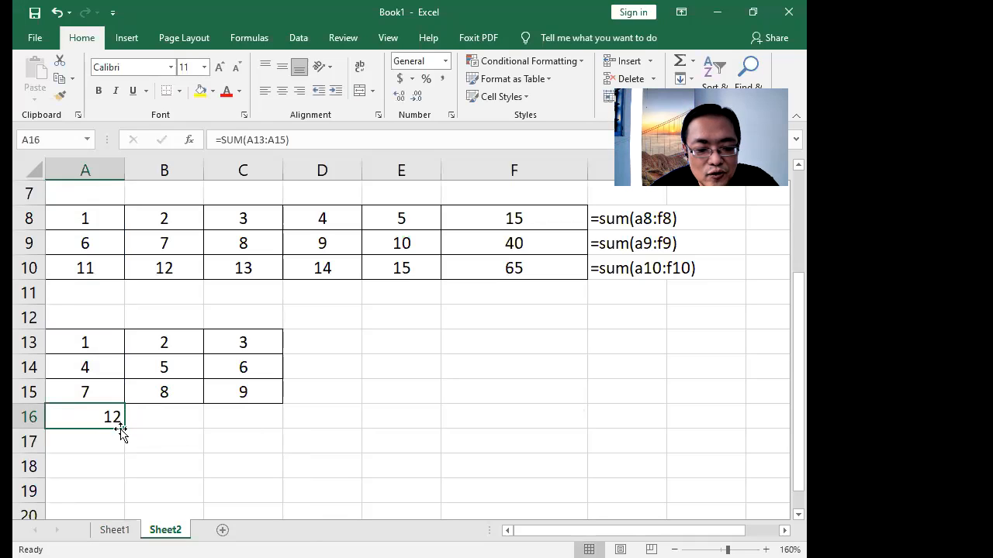
pyautogui.moveTo(126, 428); pyautogui.dragTo(269, 425)
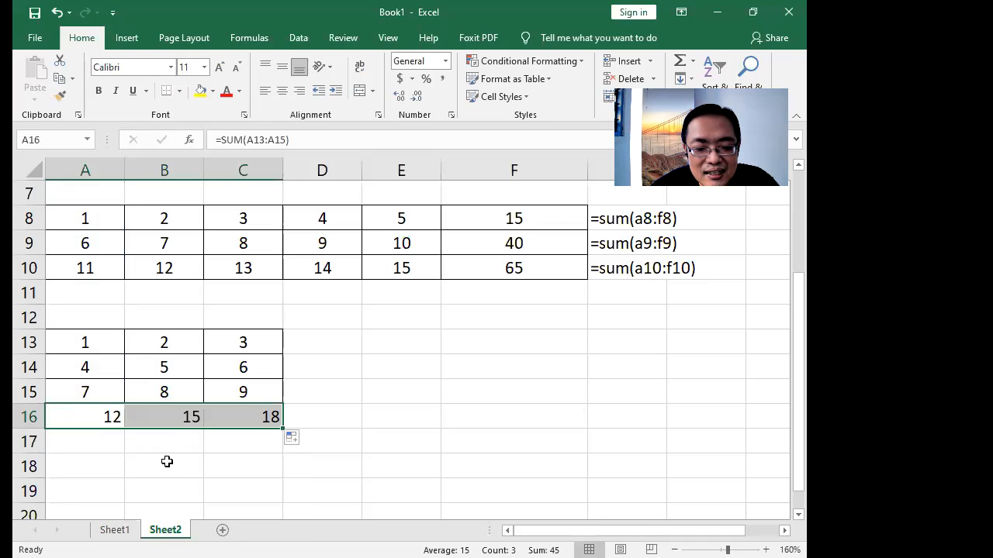
pyautogui.click(172, 459)
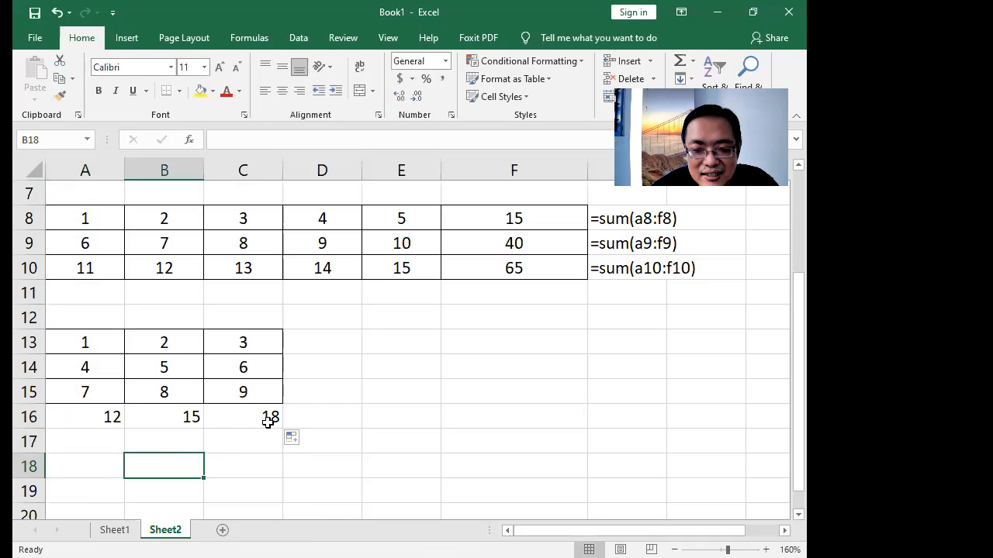
# Step: Check the range summed in A16 and enter =sum(a13:a15) as plain text in A17
pyautogui.click(75, 418)
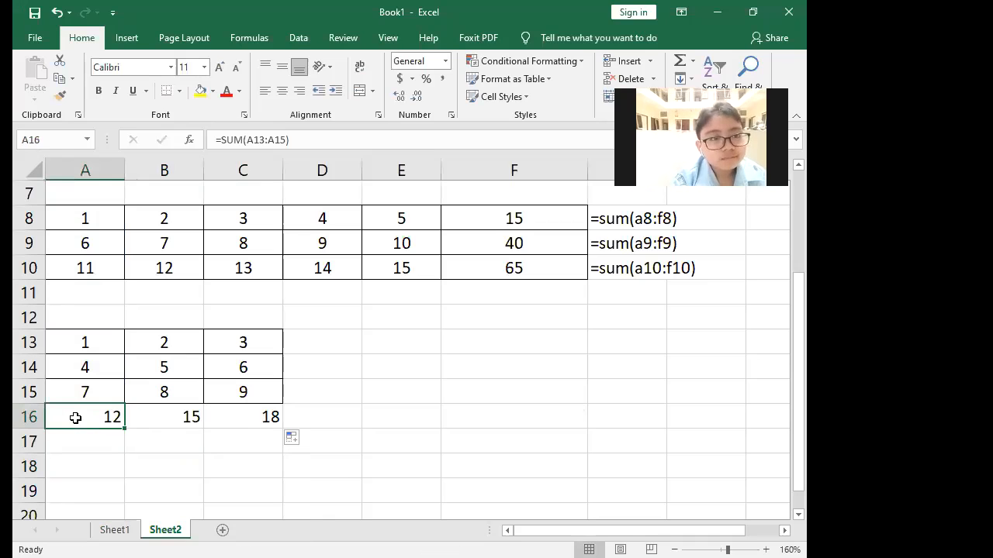
pyautogui.doubleClick(75, 418)
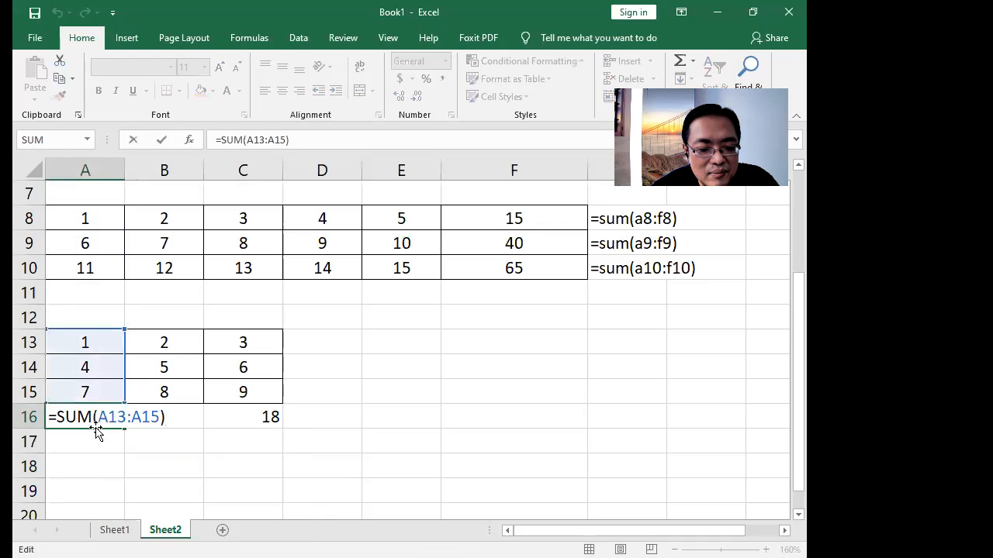
pyautogui.press('Return')
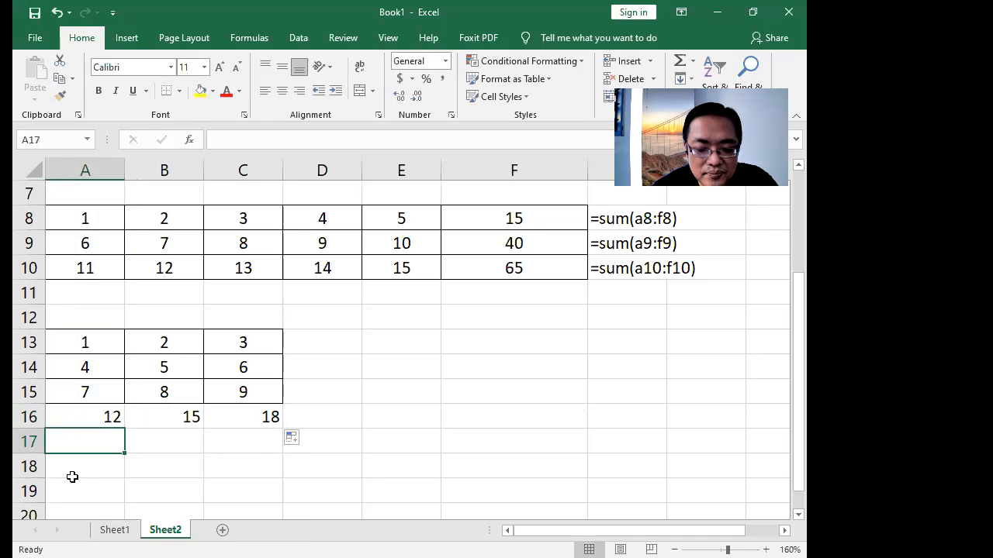
pyautogui.write("'=su")
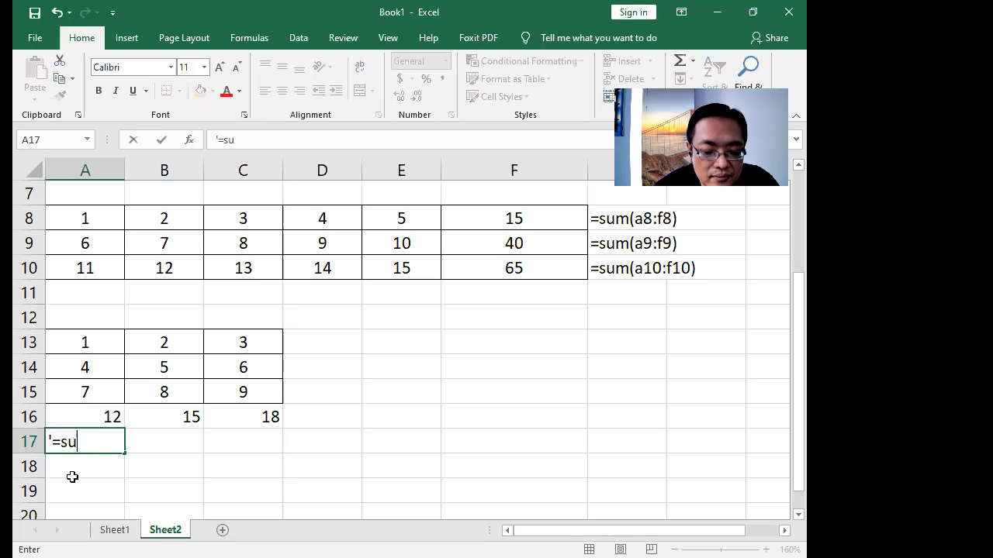
pyautogui.write('m(a13:a15')
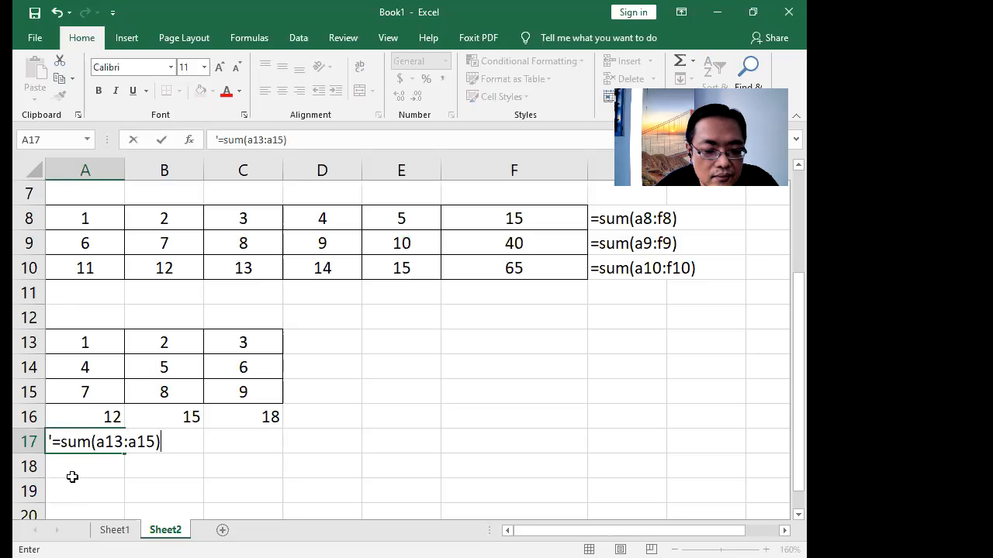
pyautogui.press('Return')
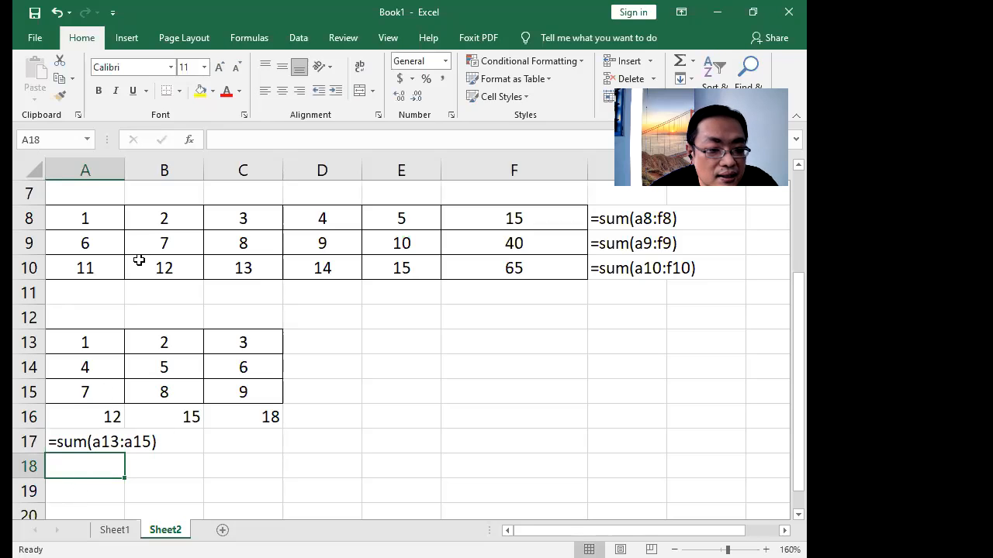
# Step: Widen columns A, B and C to make room for the formula texts in row 17
pyautogui.moveTo(123, 166); pyautogui.dragTo(165, 166)
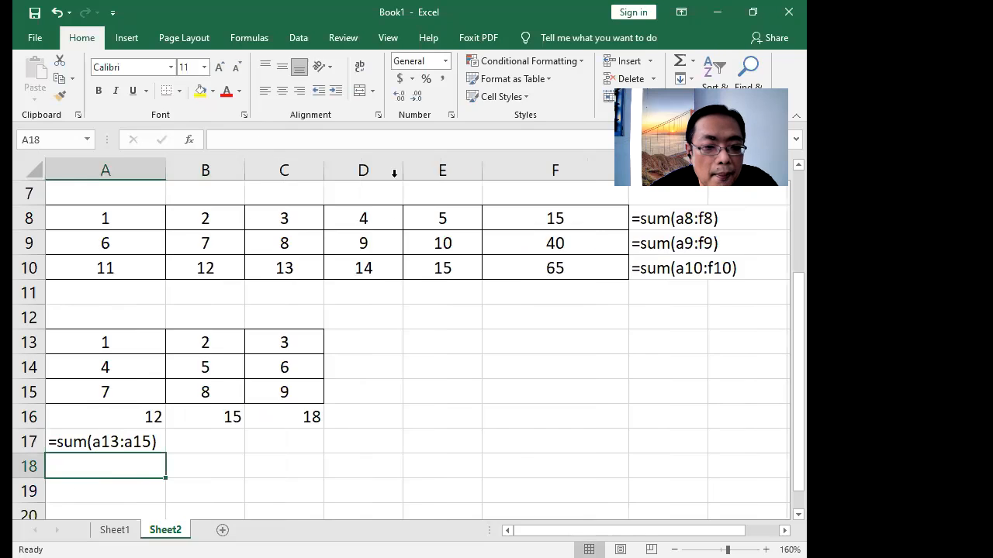
pyautogui.moveTo(244, 165); pyautogui.dragTo(279, 165)
pyautogui.moveTo(401, 168); pyautogui.dragTo(406, 169)
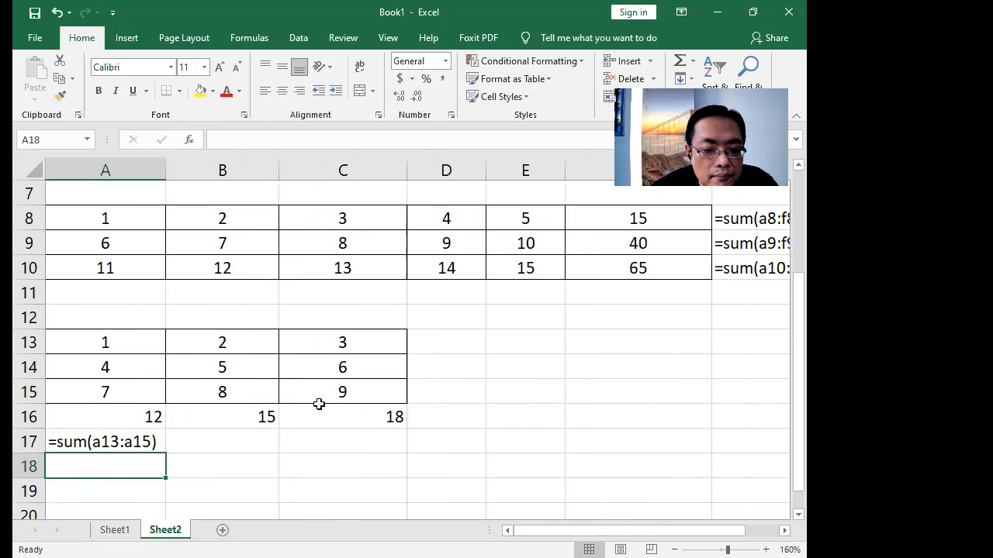
# Step: Check the range summed in B16 and enter =sum(b13:b15) as plain text in B17
pyautogui.click(318, 415)
pyautogui.click(200, 440)
pyautogui.click(243, 416)
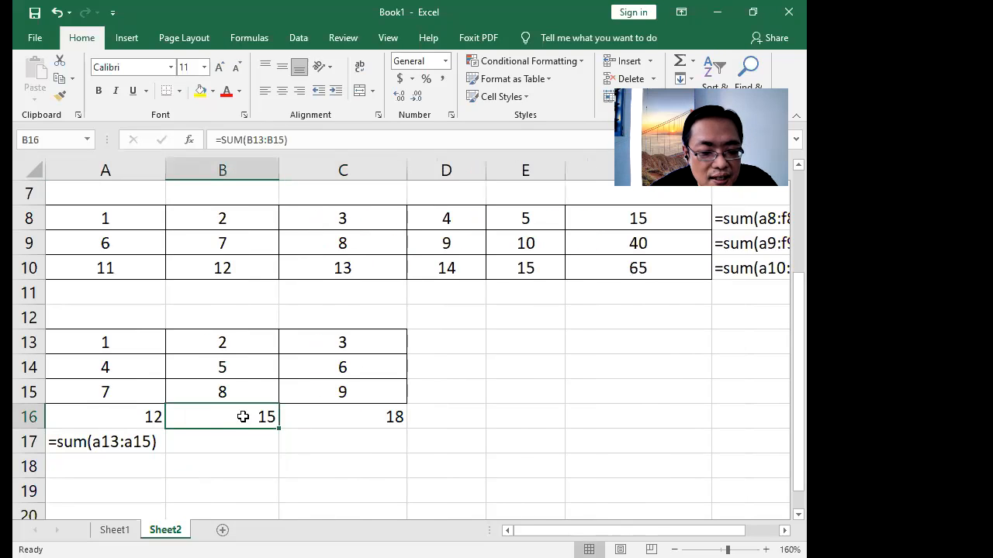
pyautogui.doubleClick(243, 416)
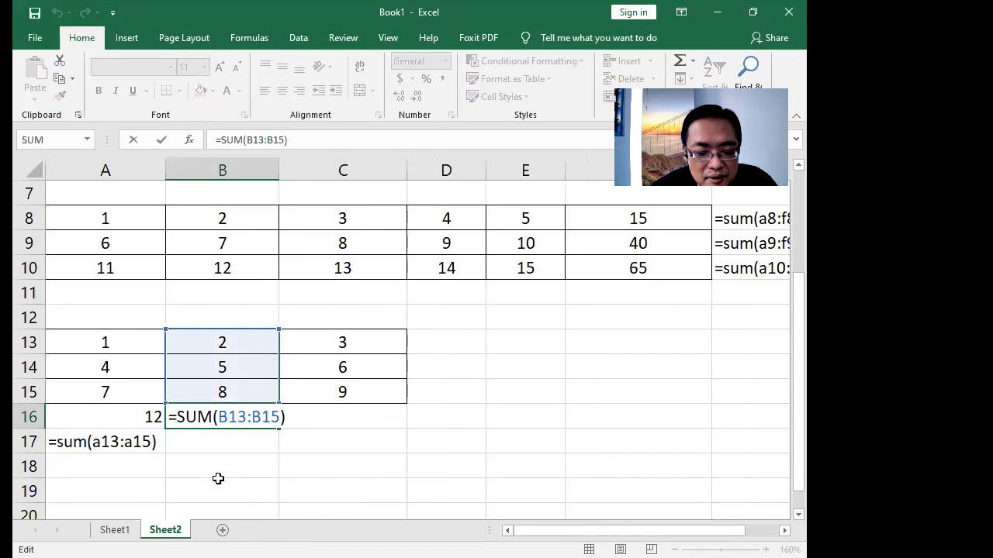
pyautogui.press('Return')
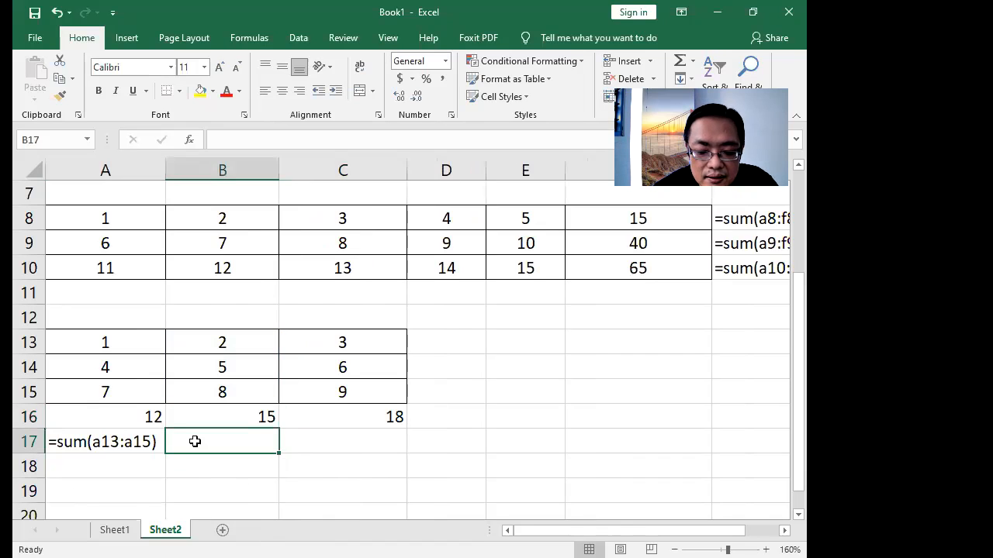
pyautogui.write("'=sum(b13:b15)")
pyautogui.press('Return')
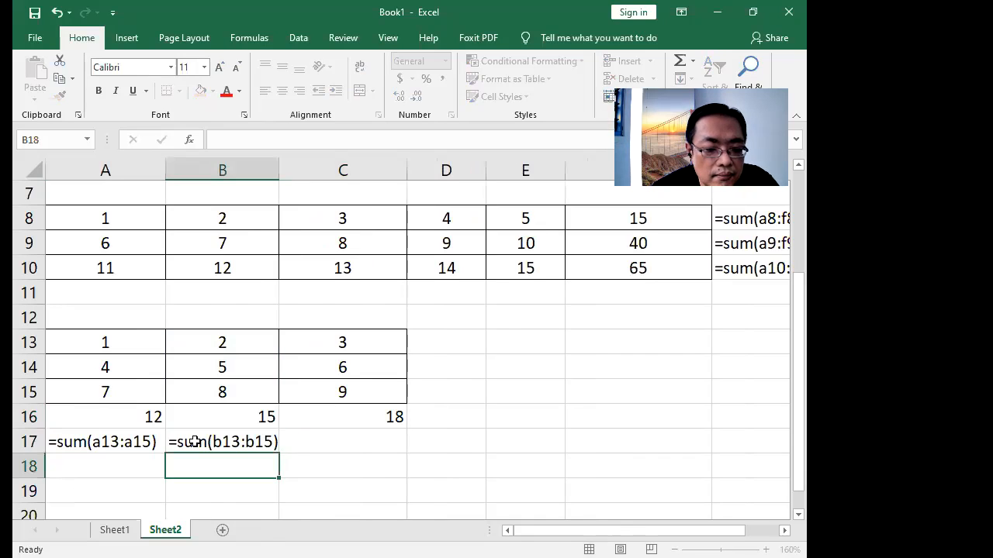
# Step: Enter the sum formula of C16 as plain text, =sum(c13:c15), in C17 and widen column B slightly
pyautogui.click(324, 415)
pyautogui.press('F2')
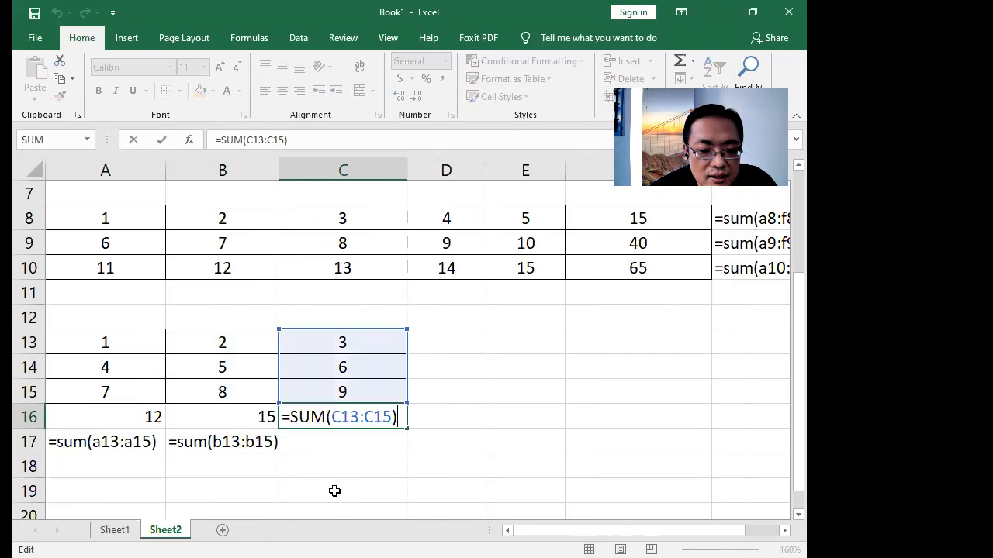
pyautogui.press('Return')
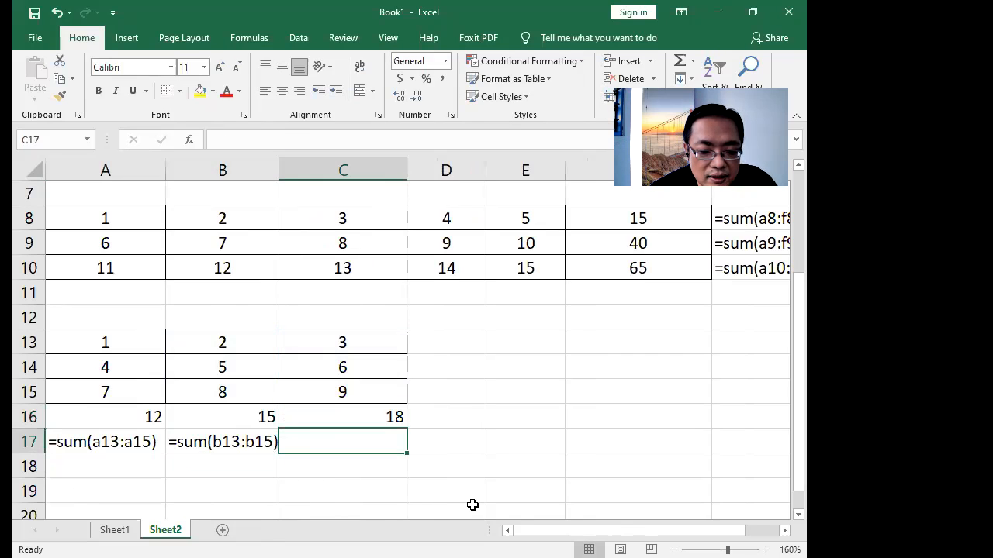
pyautogui.write('=')
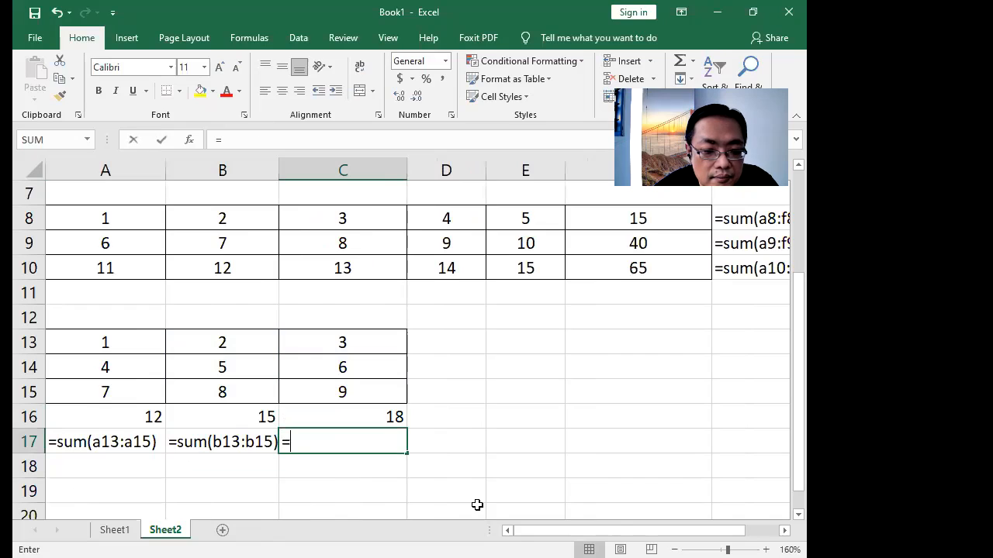
pyautogui.write('sum(')
pyautogui.press('Escape')
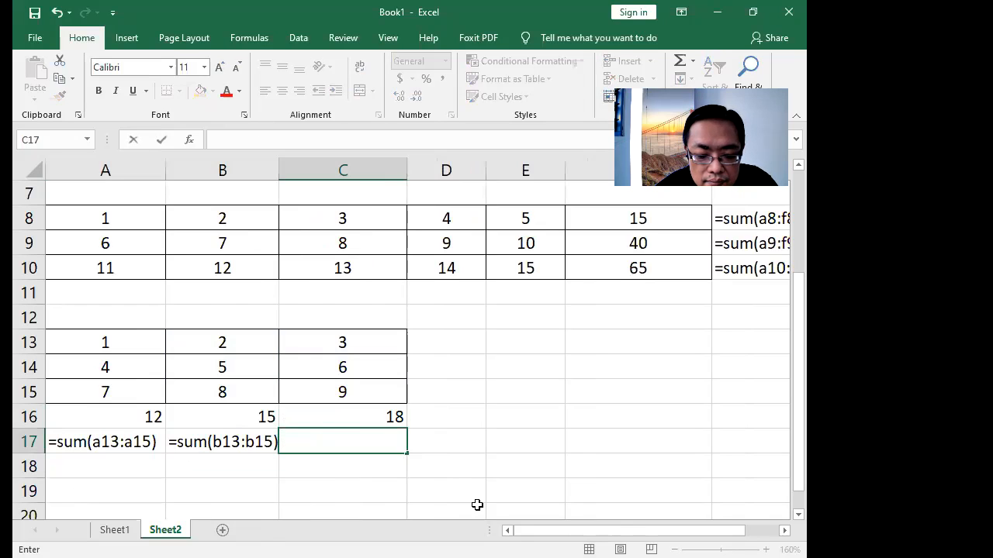
pyautogui.write("'=sum")
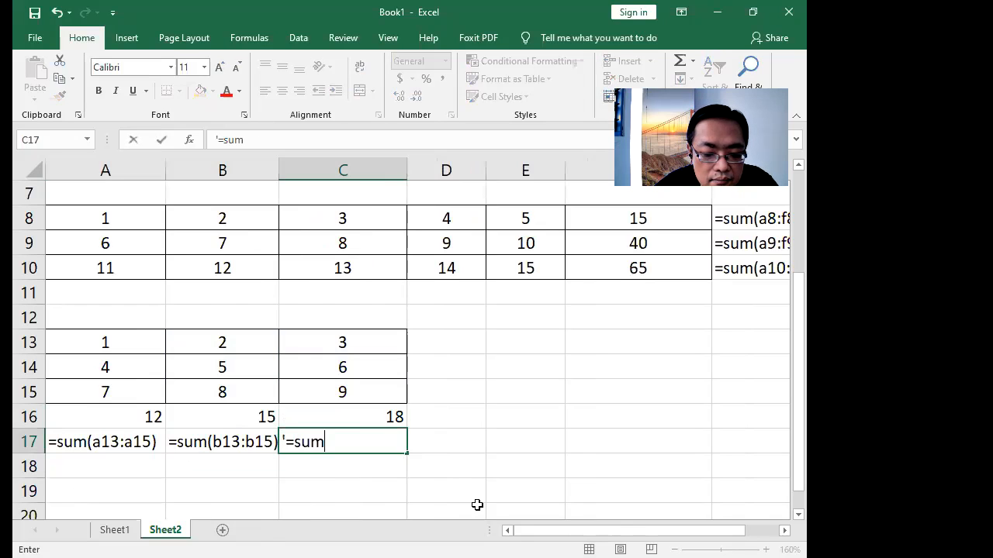
pyautogui.write('(c13')
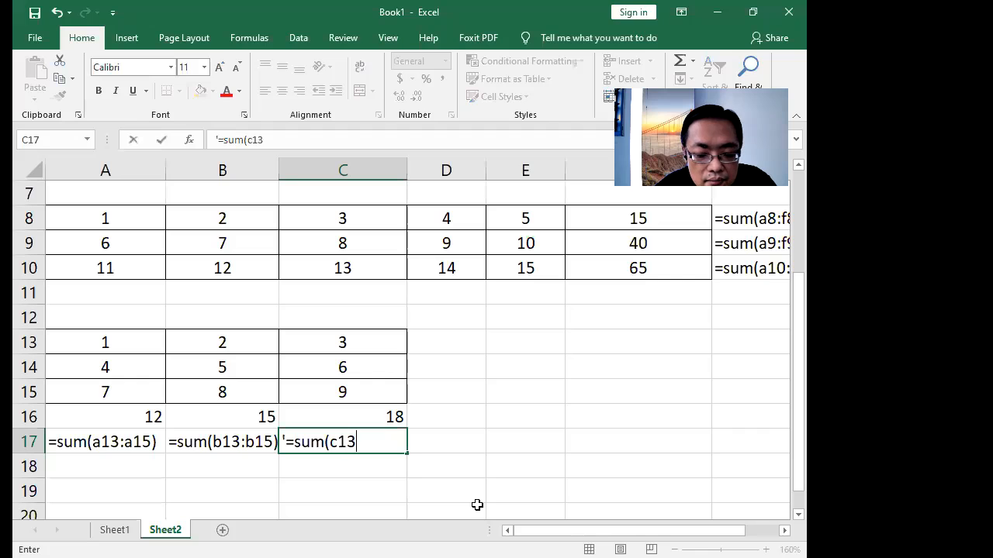
pyautogui.write(':c15)')
pyautogui.press('Return')
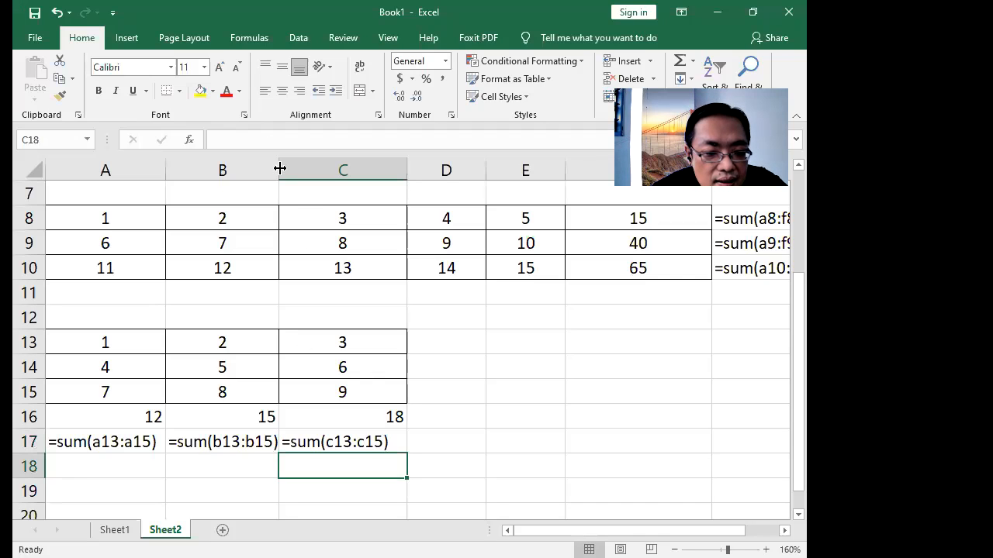
pyautogui.moveTo(280, 167); pyautogui.dragTo(293, 167)
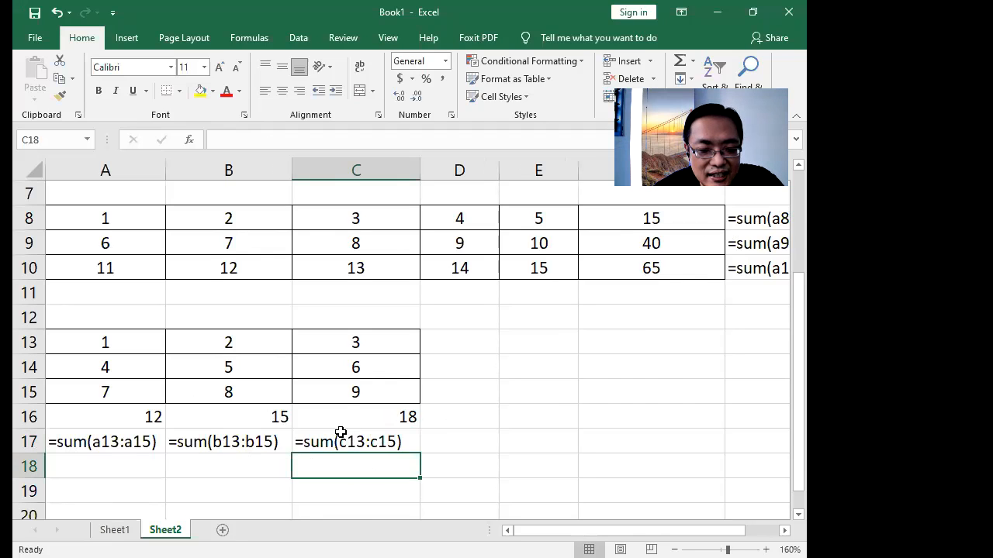
# Step: Fix the column references in the A16 formula after consulting the address type list, making it =SUM($A13:$A15)
pyautogui.scroll(2, 286, 428)
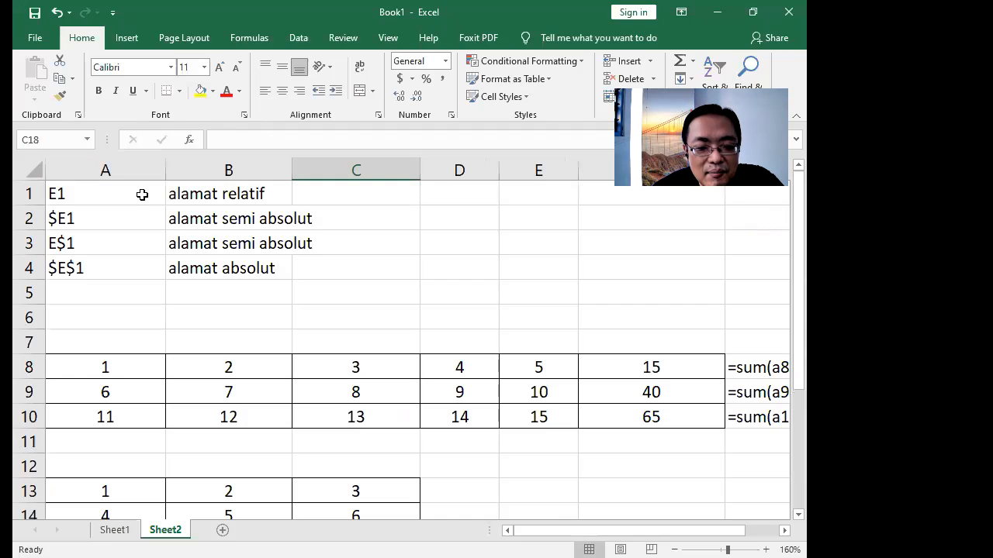
pyautogui.click(57, 196)
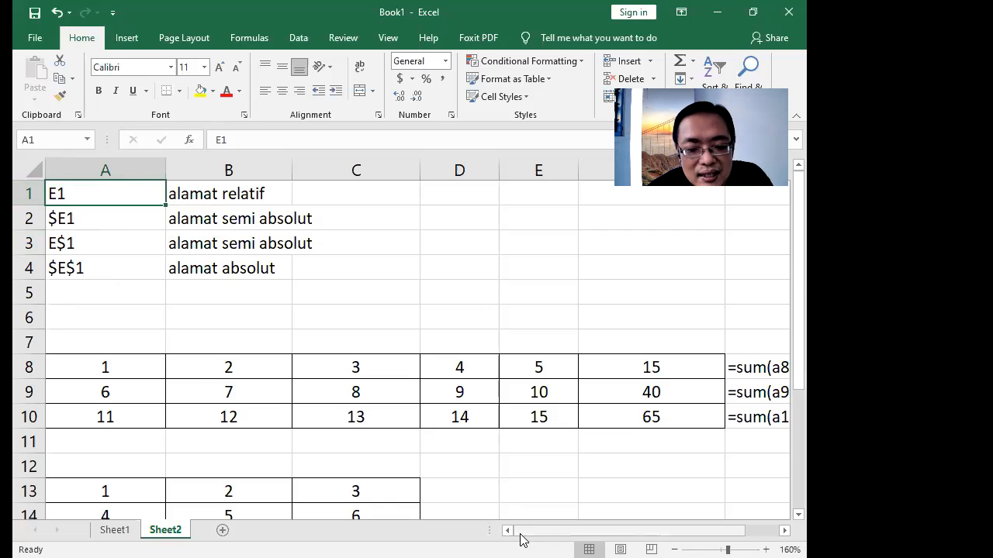
pyautogui.moveTo(534, 537); pyautogui.dragTo(513, 538)
pyautogui.scroll(-2, 209, 432)
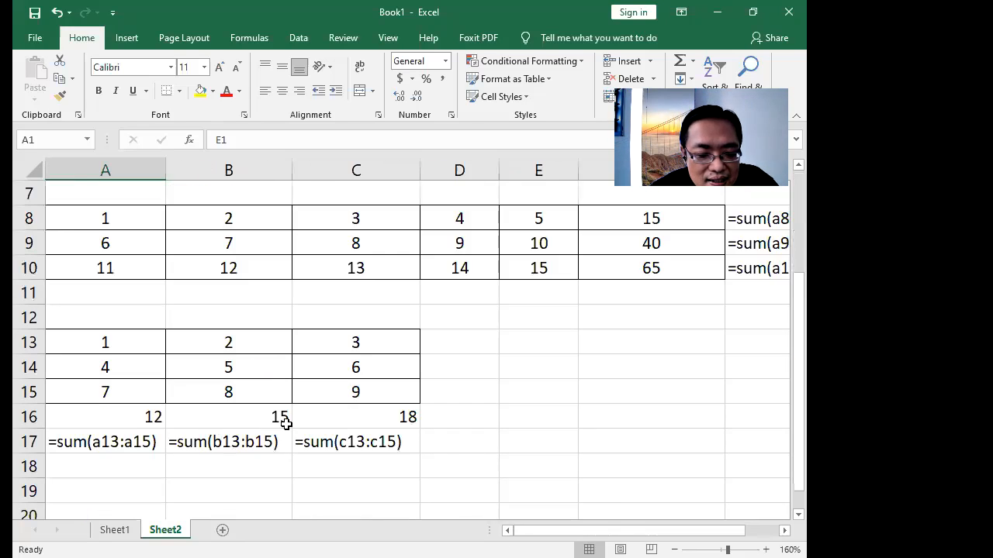
pyautogui.click(86, 417)
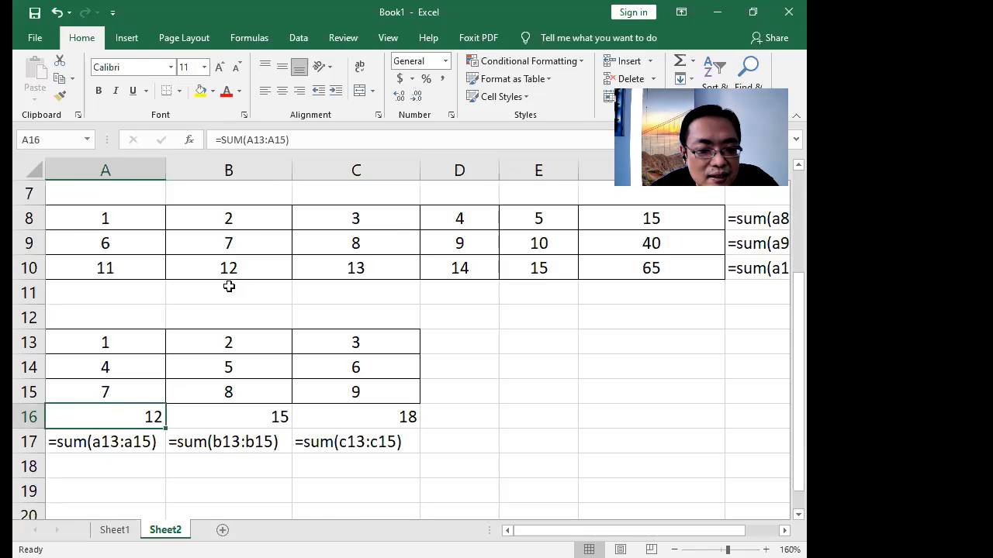
pyautogui.press('F2')
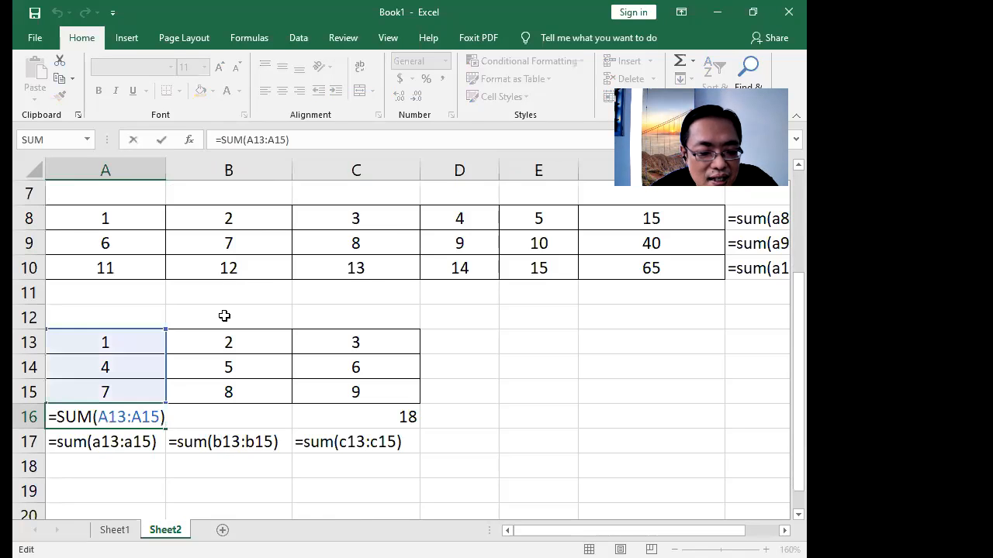
pyautogui.click(101, 417)
pyautogui.write('@')
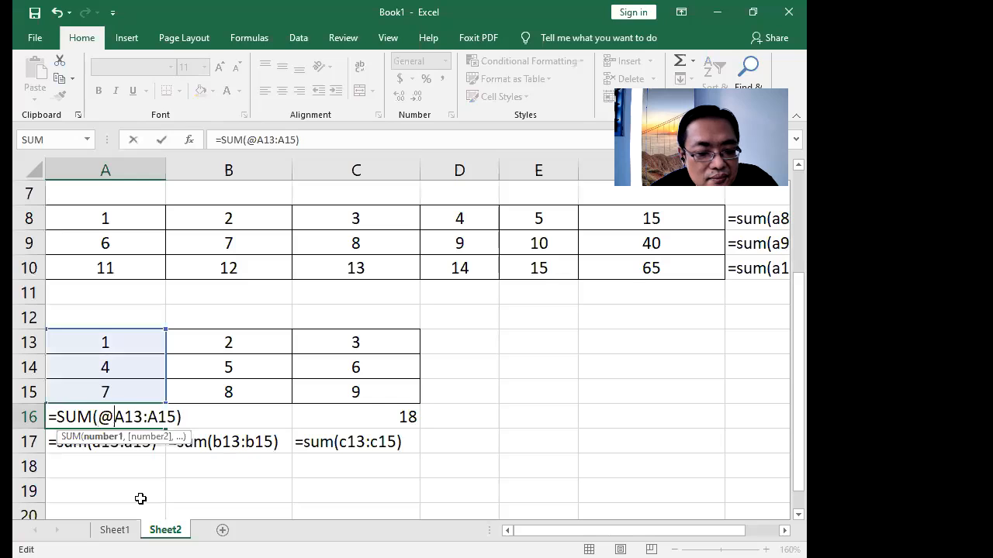
pyautogui.press('BackSpace')
pyautogui.write('$A13:')
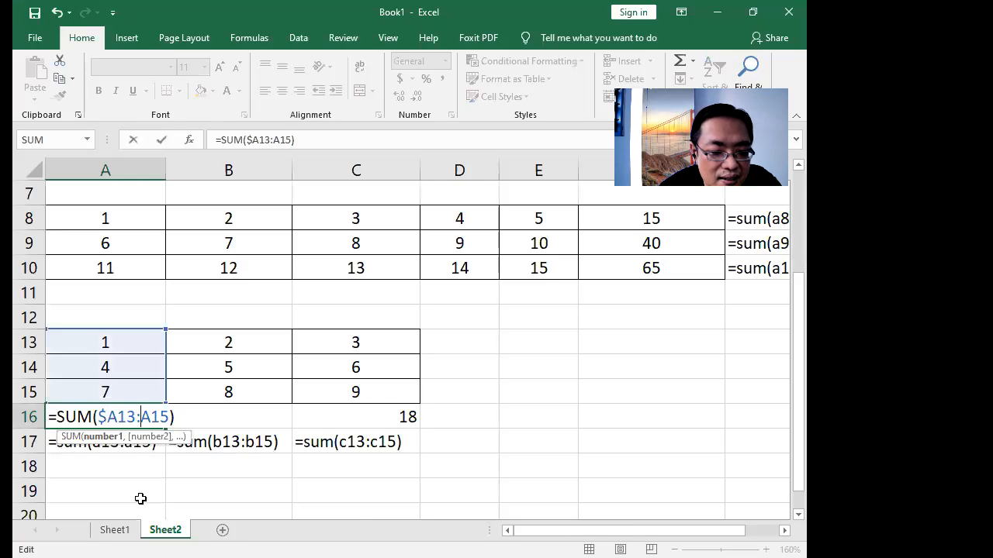
pyautogui.write('$')
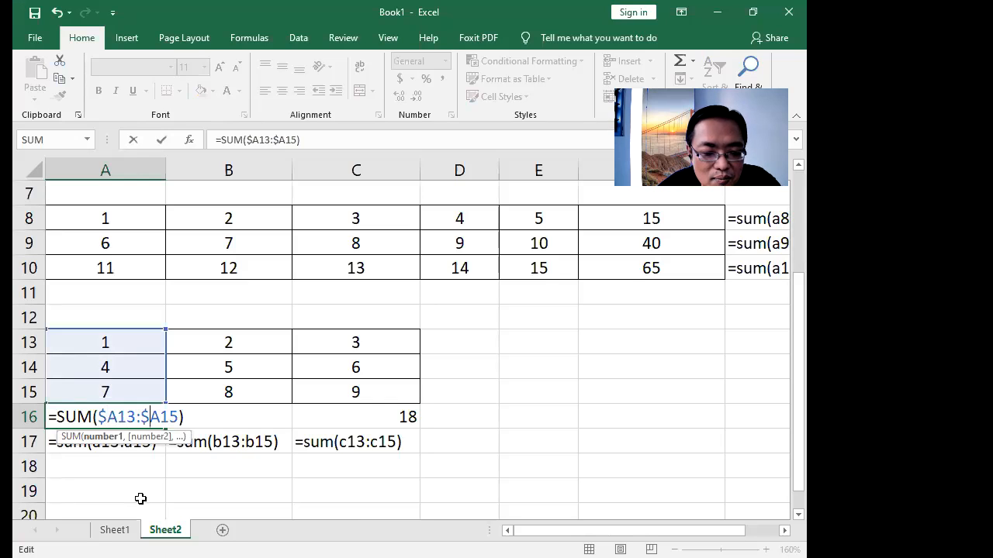
pyautogui.press('Return')
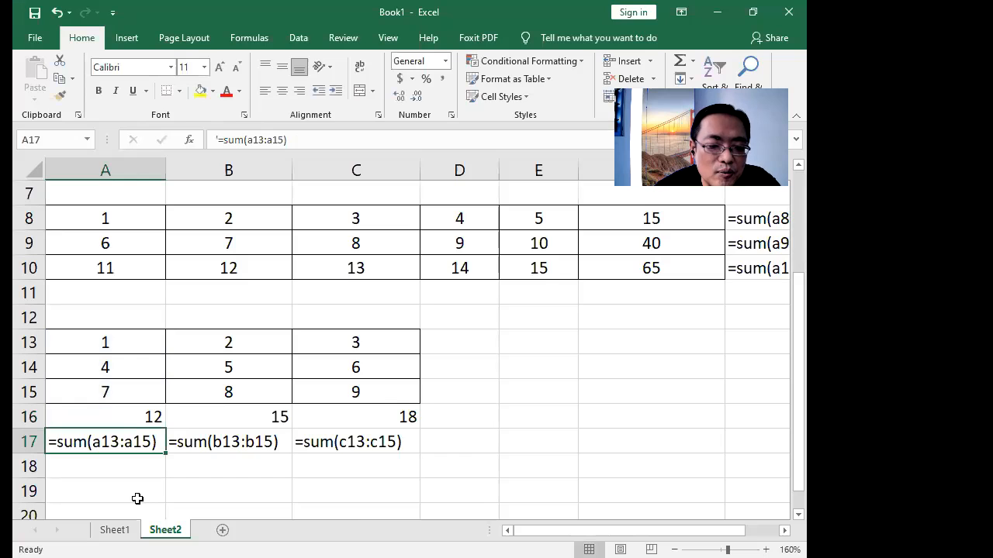
# Step: Copy the semi-absolute sum formula from A16 across to B16 and C16 with the fill handle
pyautogui.click(138, 417)
pyautogui.doubleClick(101, 416)
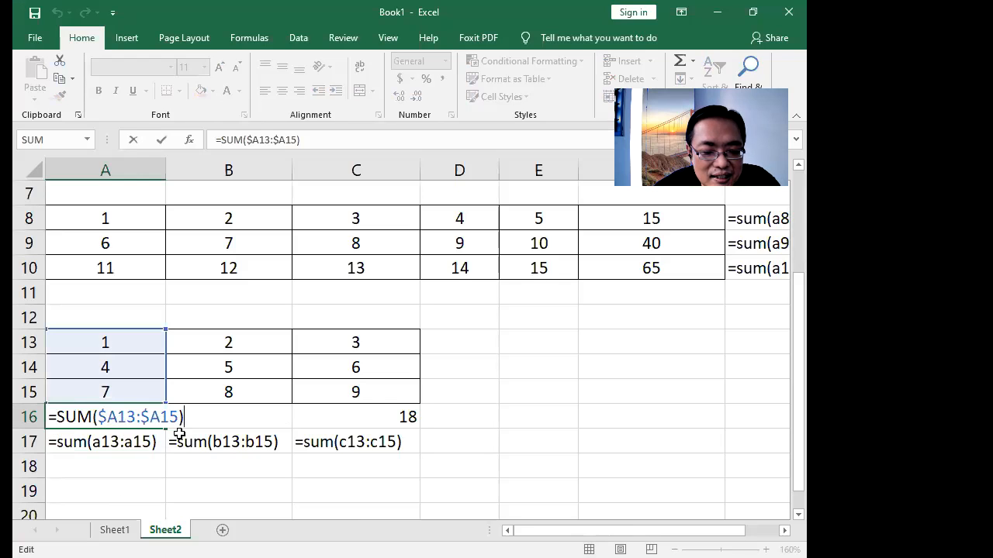
pyautogui.press('Escape')
pyautogui.moveTo(173, 427); pyautogui.dragTo(277, 424)
pyautogui.moveTo(352, 425); pyautogui.dragTo(397, 424)
pyautogui.click(503, 459)
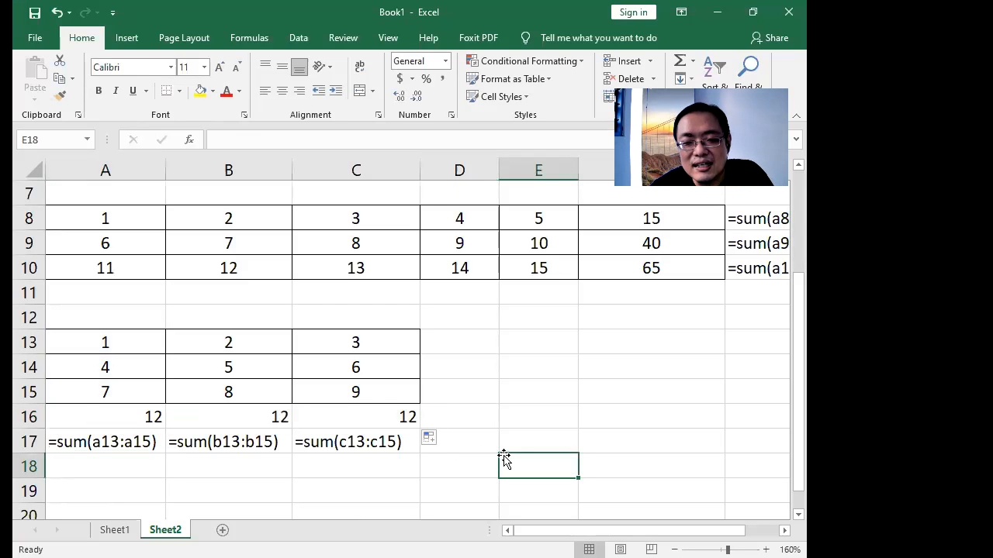
# Step: Examine which range the copied formulas in B16 and C16 sum
pyautogui.click(238, 416)
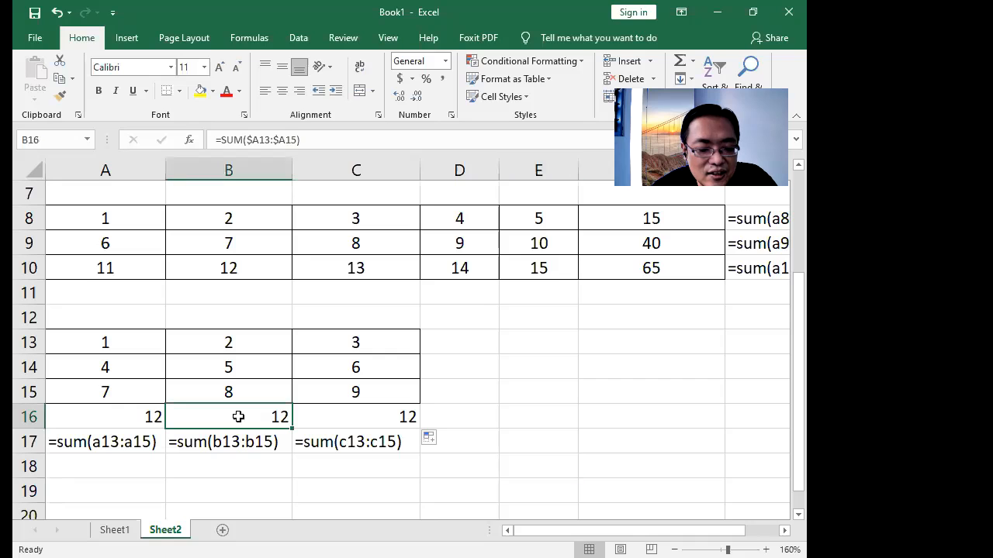
pyautogui.doubleClick(238, 416)
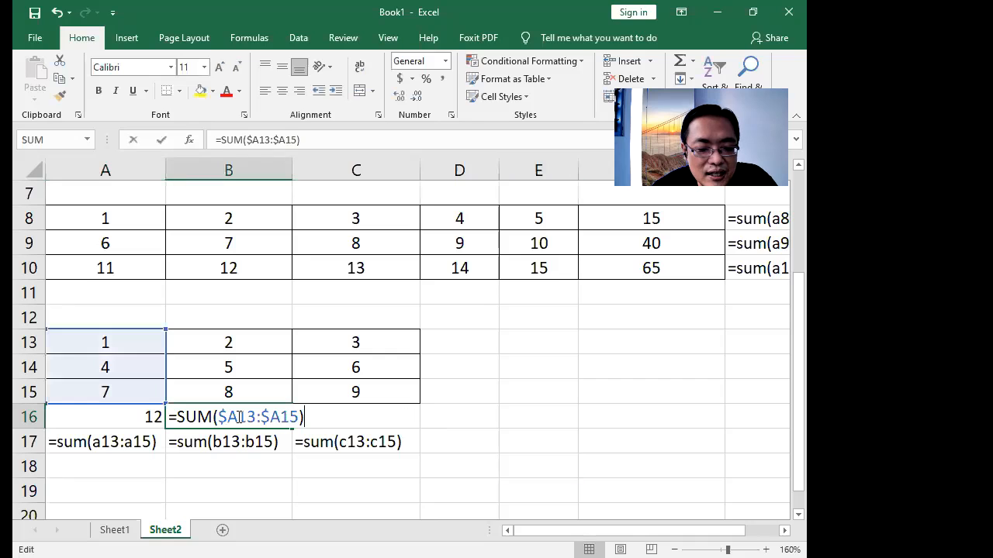
pyautogui.press('Escape')
pyautogui.click(314, 419)
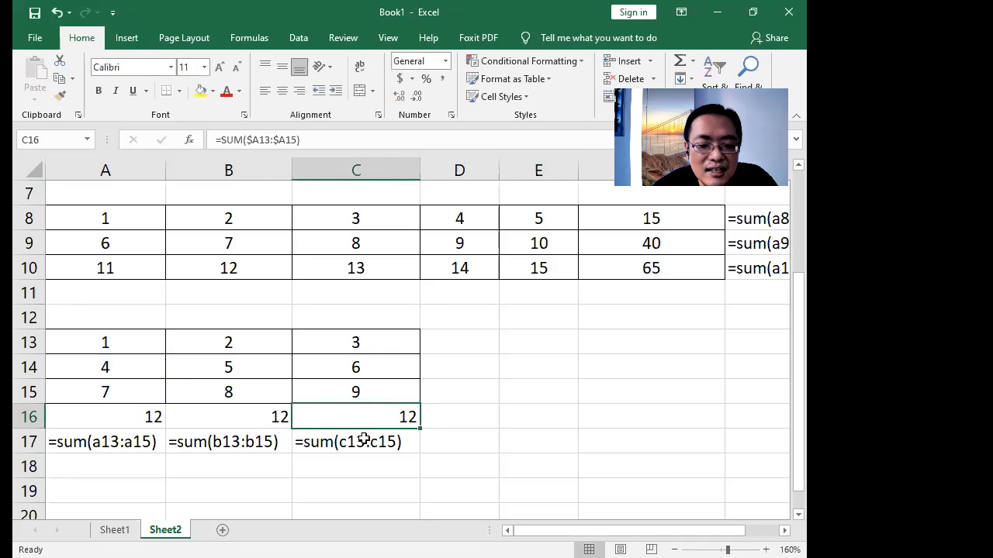
pyautogui.press('F2')
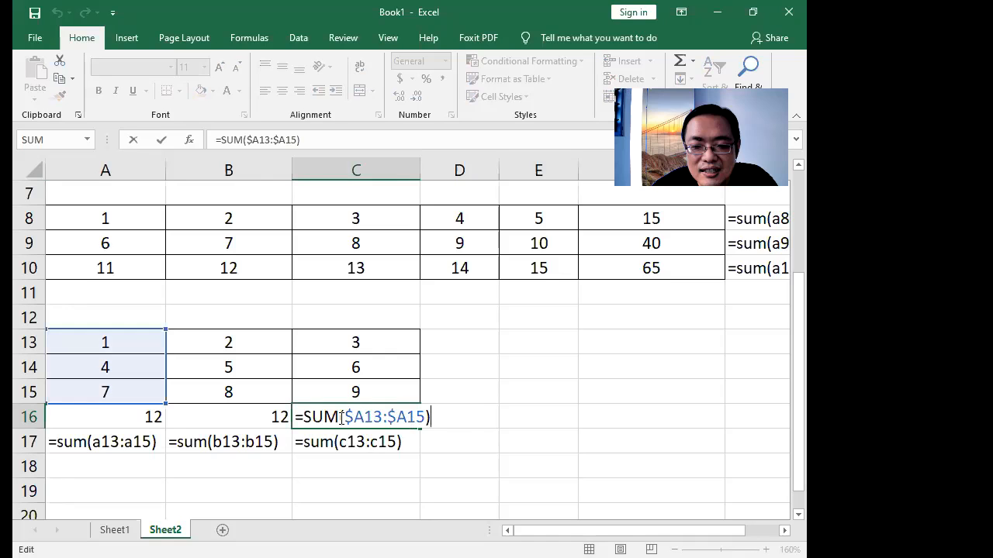
pyautogui.hotkey('ctrl', 'Return')
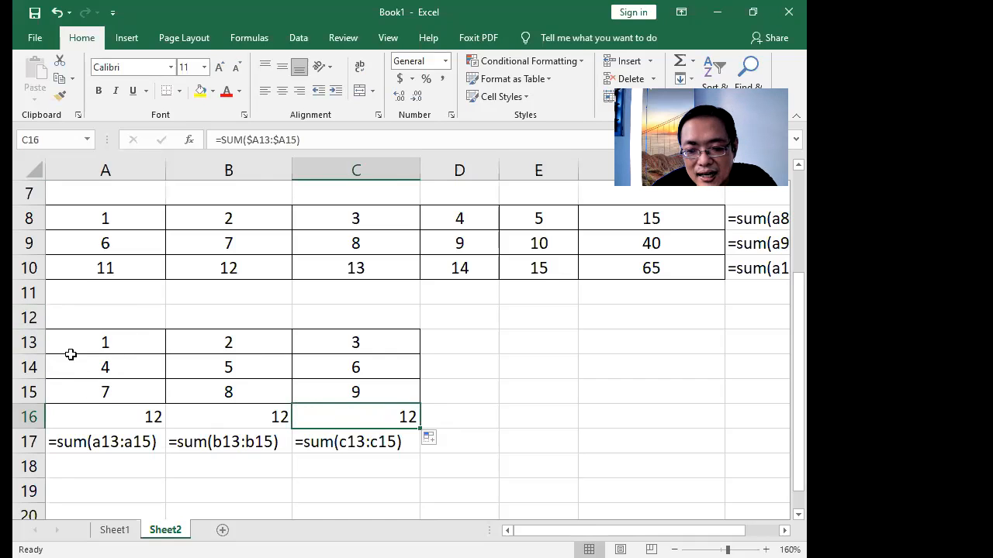
pyautogui.click(193, 414)
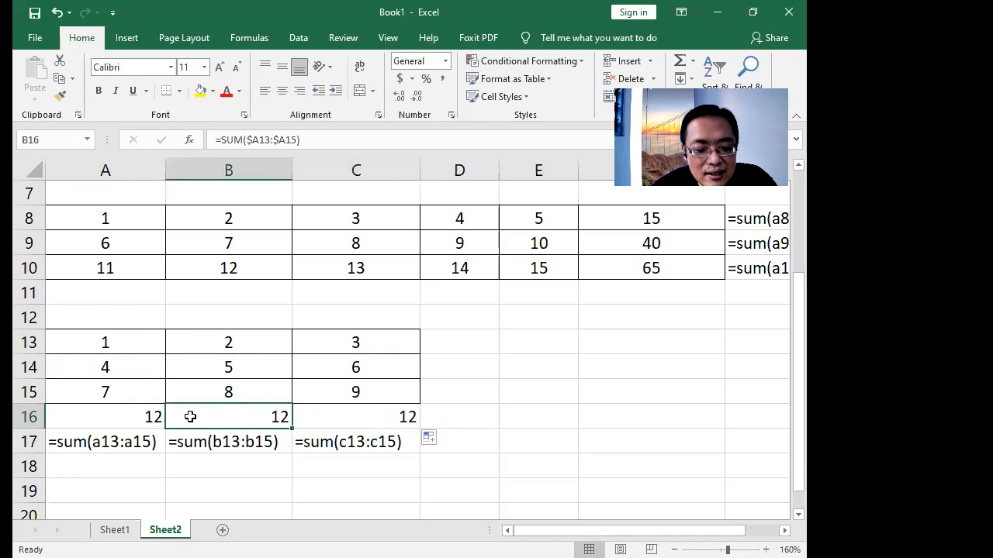
pyautogui.press('F2')
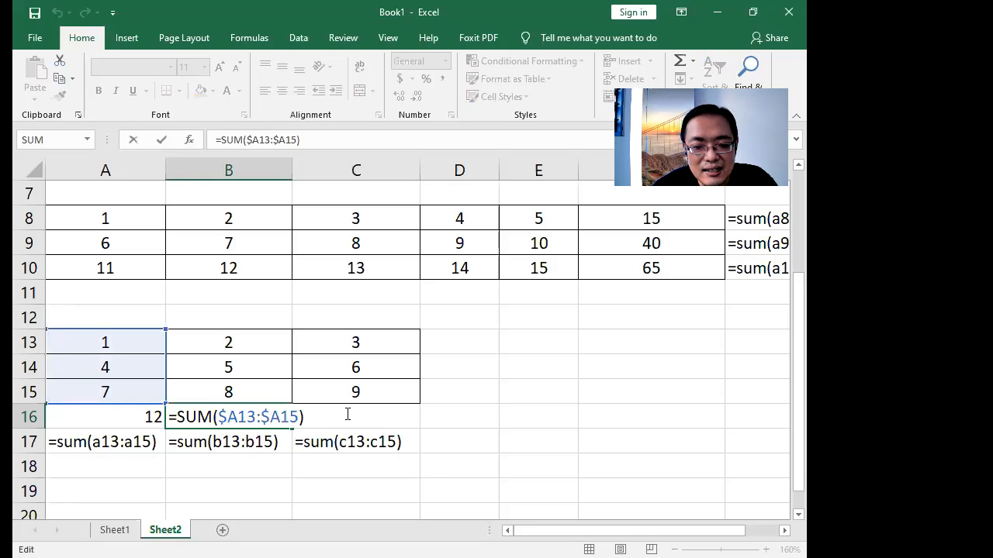
pyautogui.hotkey('ctrl', 'Return')
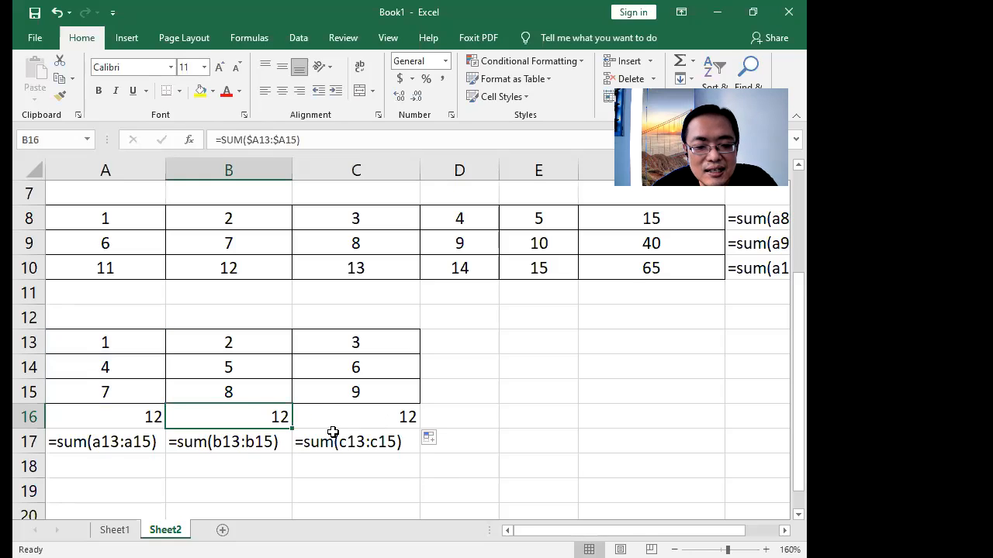
pyautogui.click(523, 434)
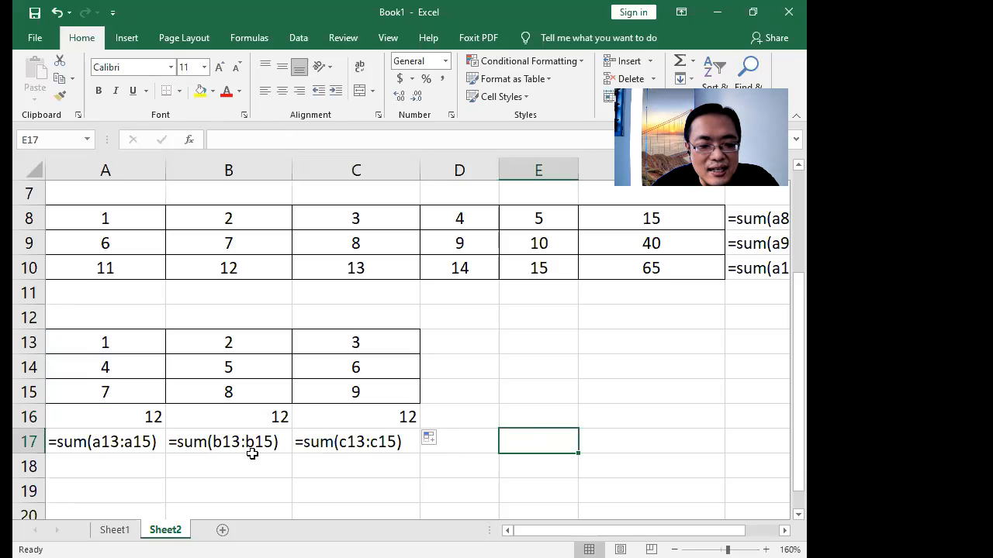
# Step: Add a new worksheet after Sheet2 and enter "Harga barang" in cell A1
pyautogui.scroll(2, 203, 422)
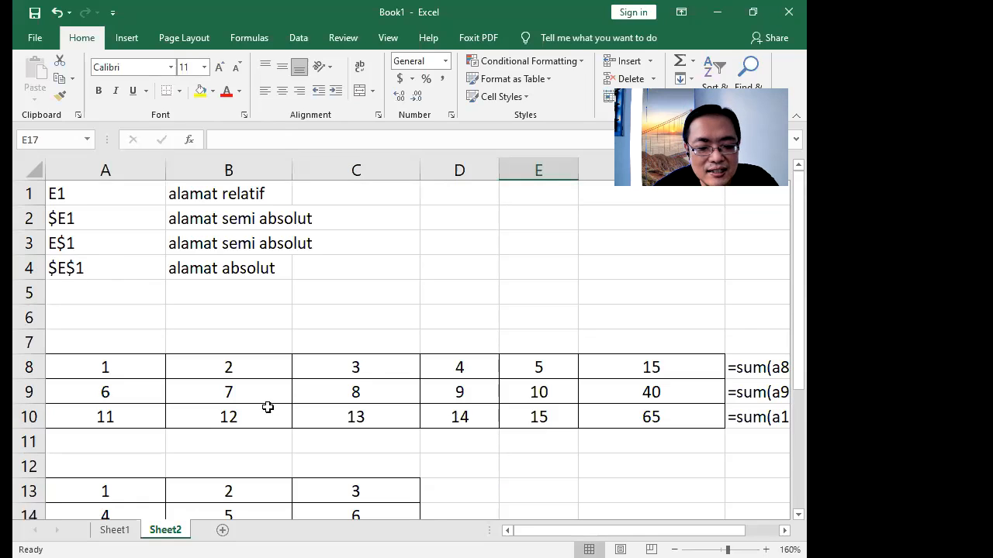
pyautogui.click(223, 534)
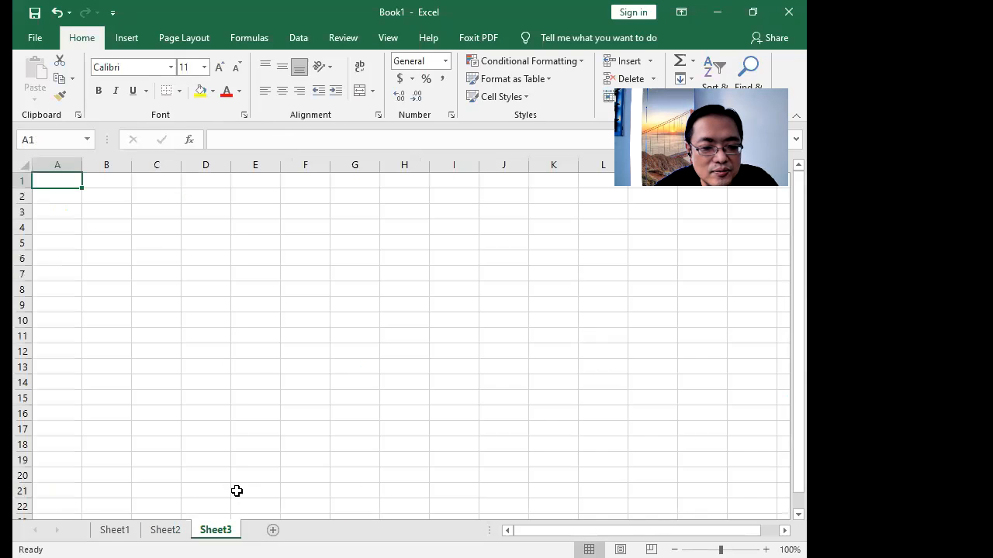
pyautogui.keyDown('ctrl'); pyautogui.scroll(2, 248, 413); pyautogui.keyUp('ctrl')
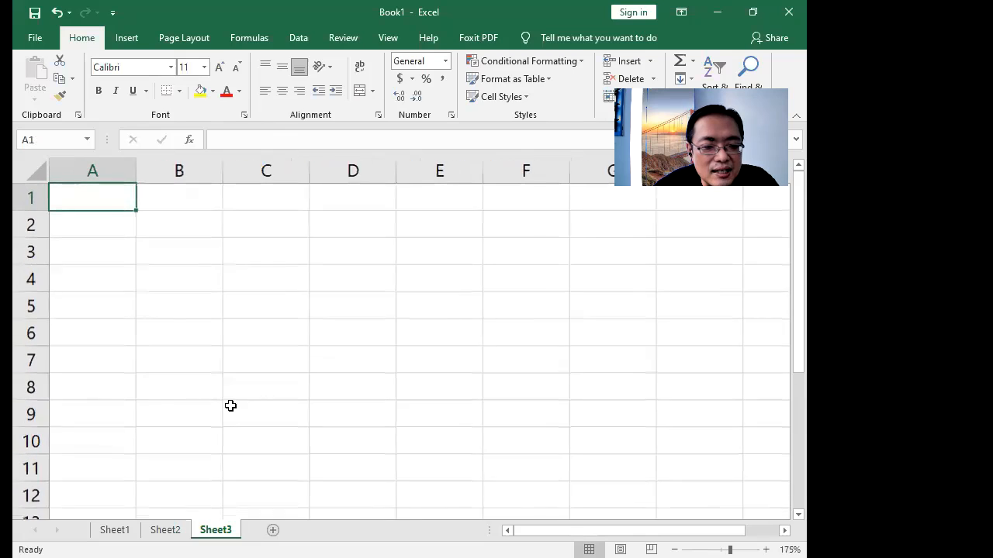
pyautogui.click(97, 241)
pyautogui.click(91, 195)
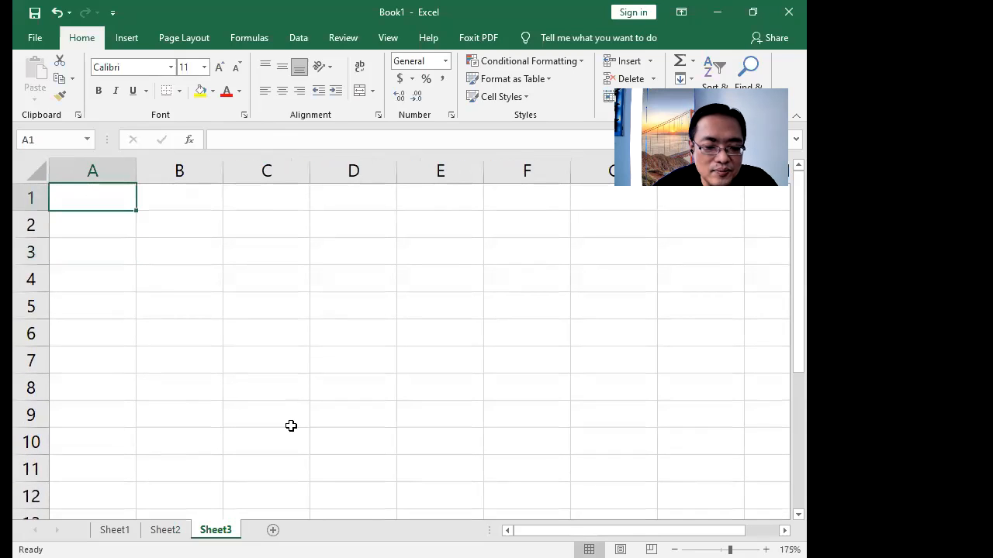
pyautogui.write('Har')
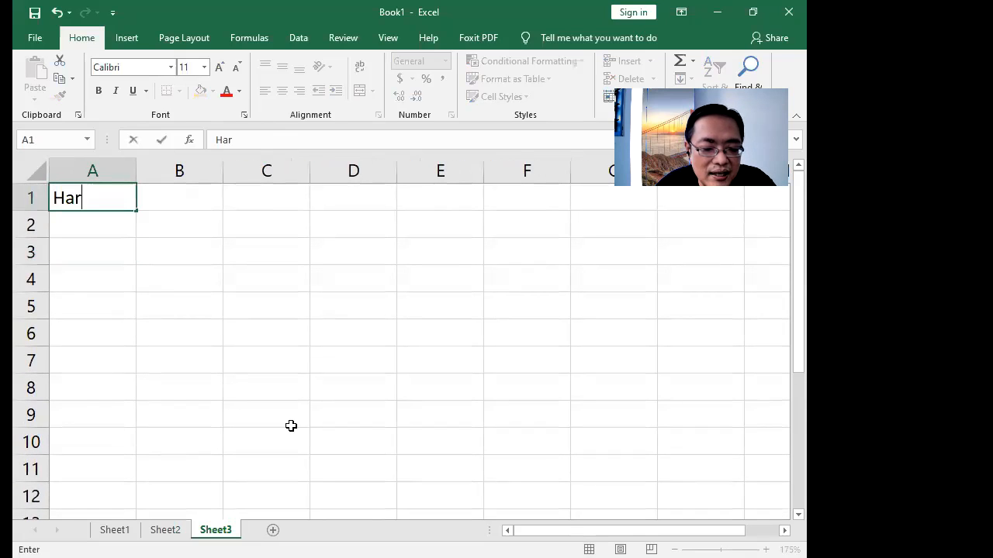
pyautogui.write('ga barang')
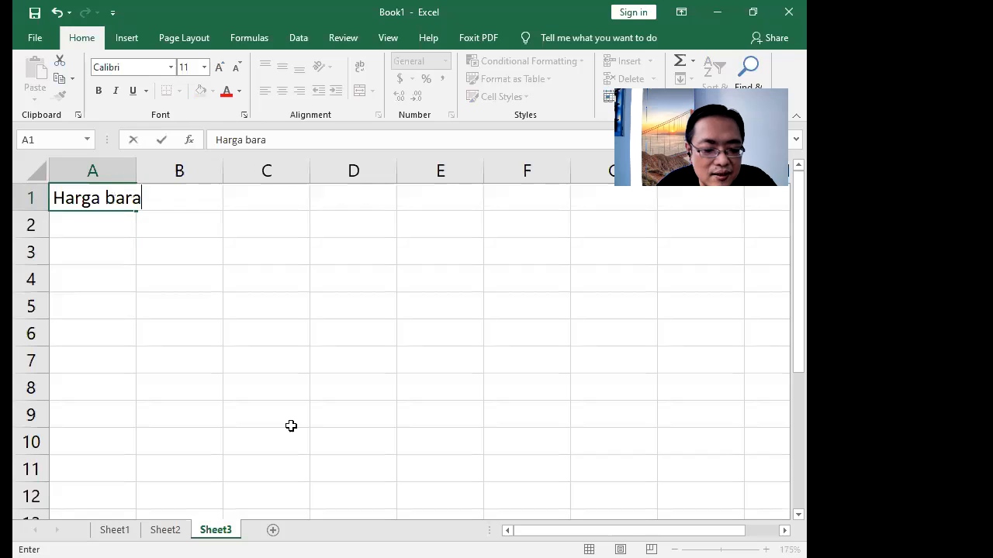
pyautogui.press('Tab')
pyautogui.press('Tab')
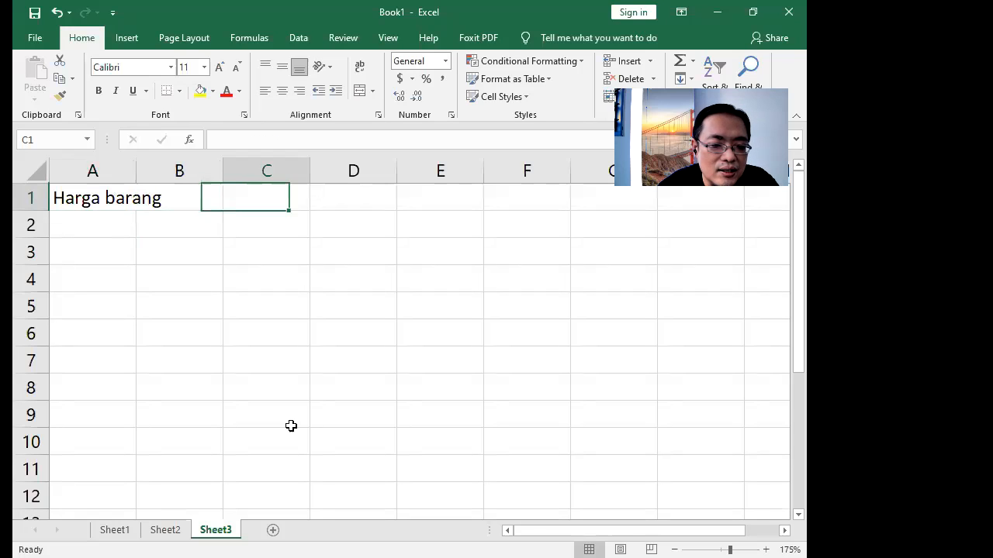
# Step: Enter the item price 5000 in cell C1 beside the Harga barang label
pyautogui.write('50000')
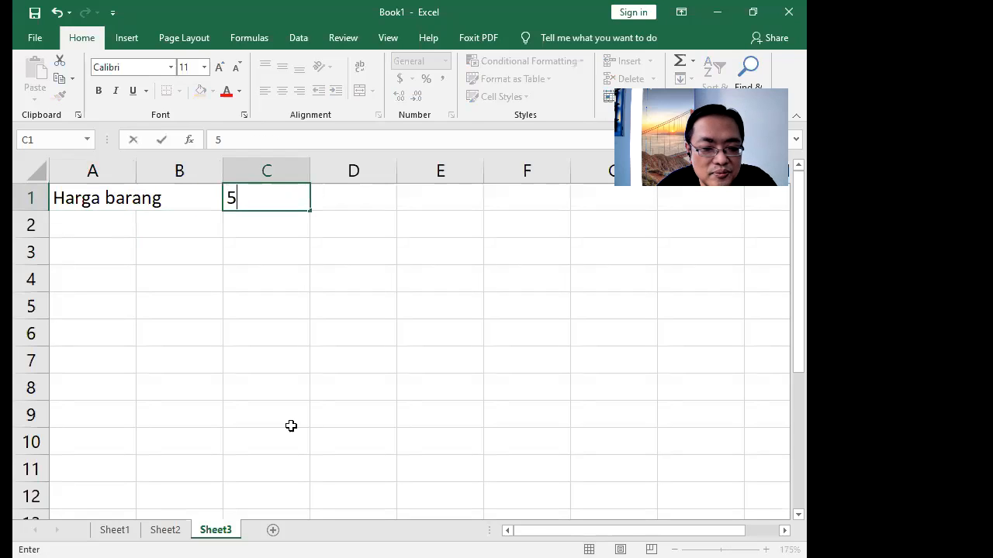
pyautogui.press('BackSpace')
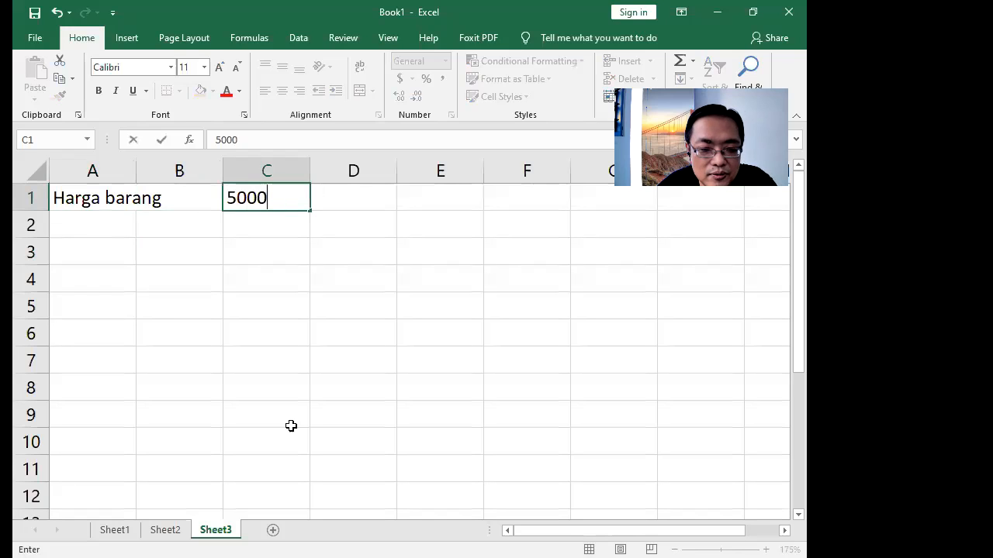
pyautogui.press('Return')
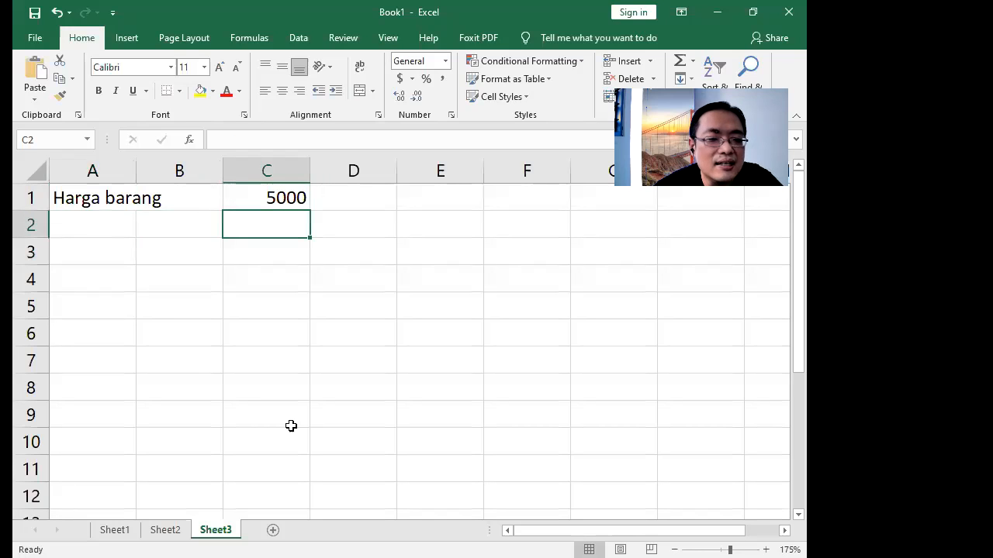
# Step: Enter the table headings Pembeli, Jumlah and Bayar in cells A3 to C3
pyautogui.click(79, 253)
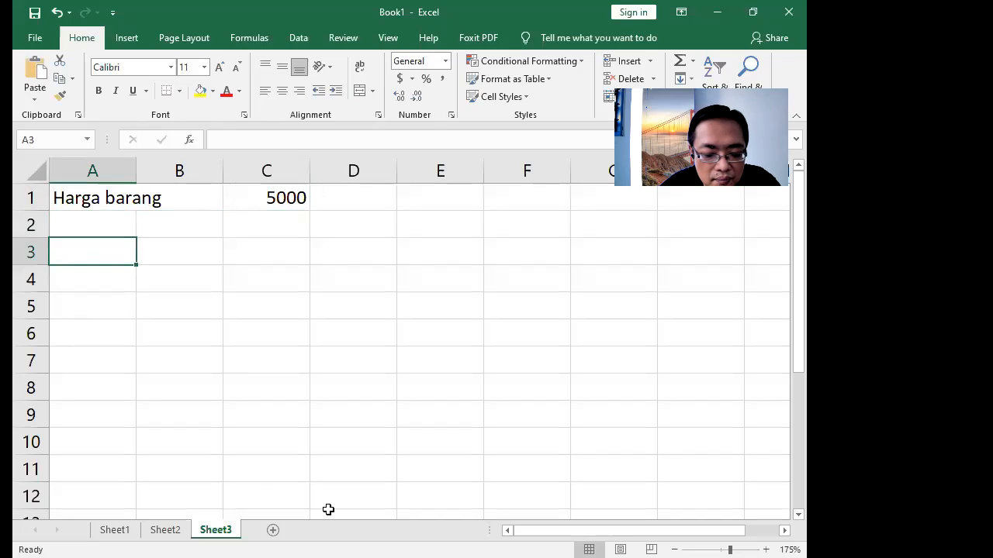
pyautogui.write('Pe')
pyautogui.press('BackSpace')
pyautogui.press('BackSpace')
pyautogui.write('Pembeli')
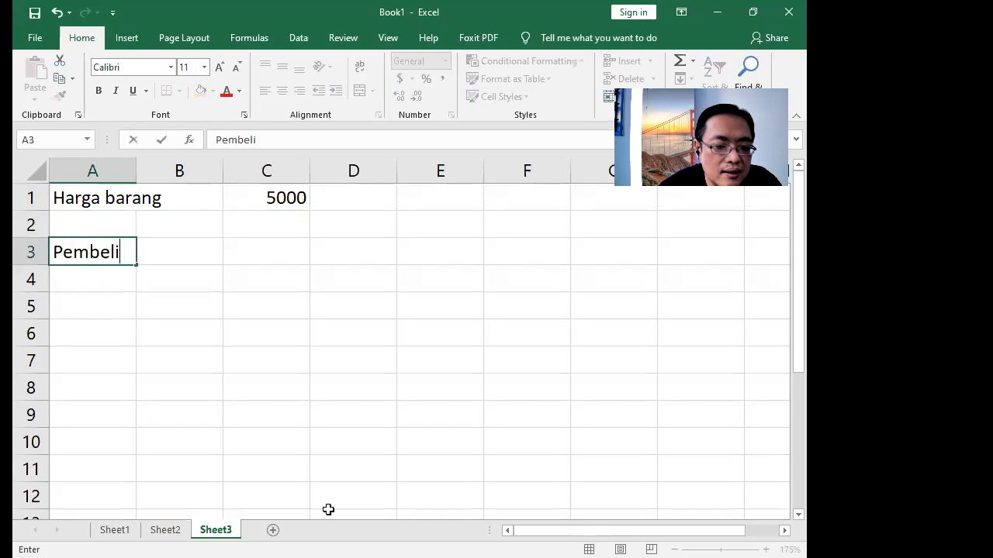
pyautogui.press('Tab')
pyautogui.write('Jumlah')
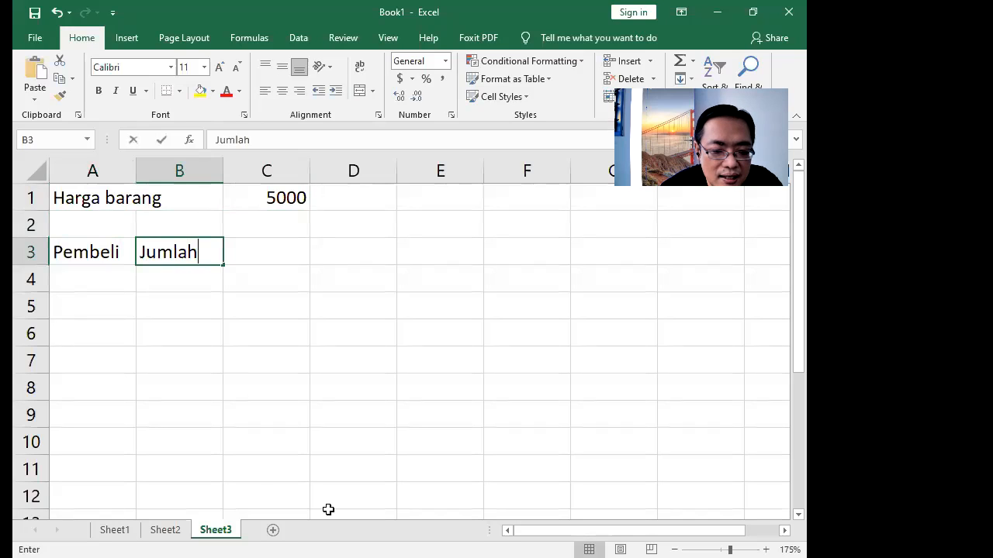
pyautogui.press('Tab')
pyautogui.write('Bayar')
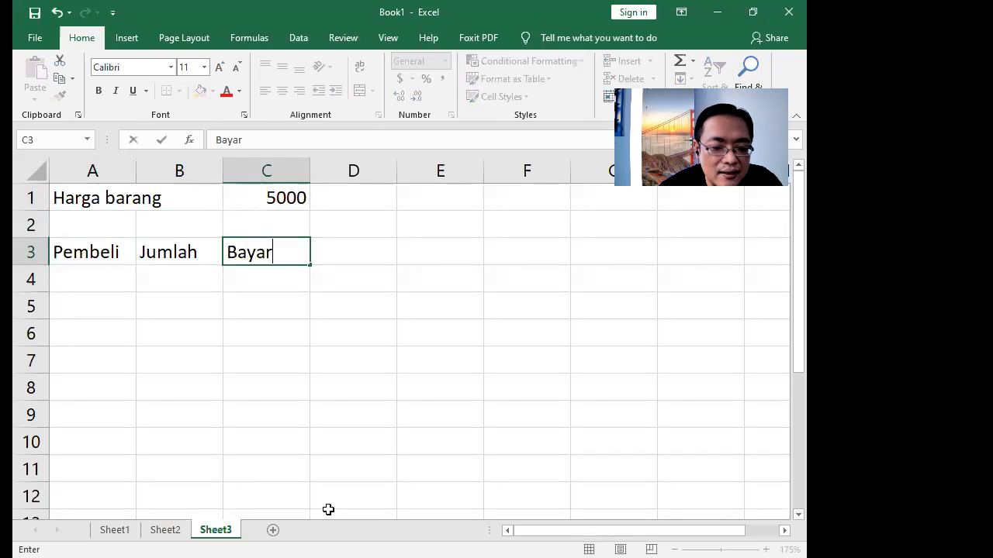
pyautogui.press('Down')
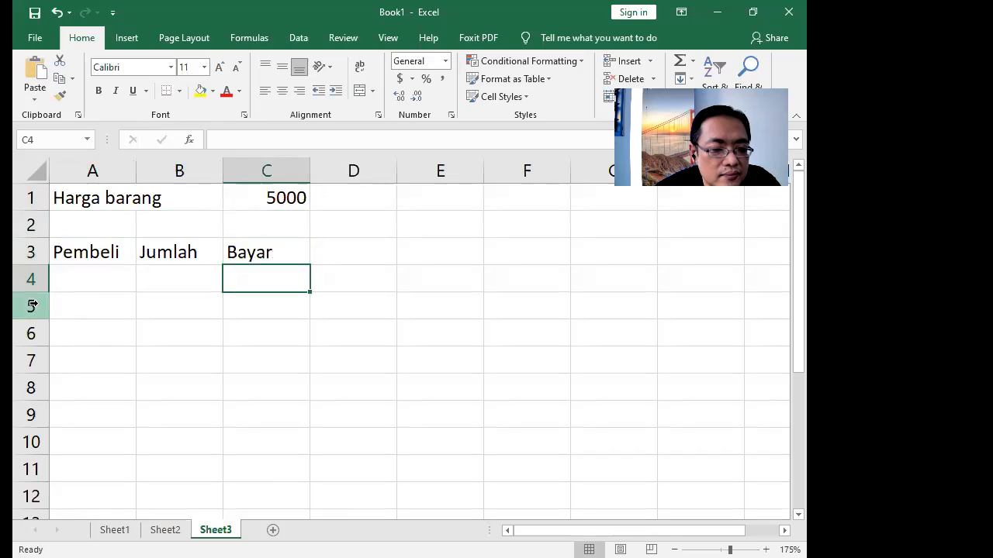
# Step: List the buyers A, B, C, D and E in cells A4 to A8 under Pembeli
pyautogui.click(59, 281)
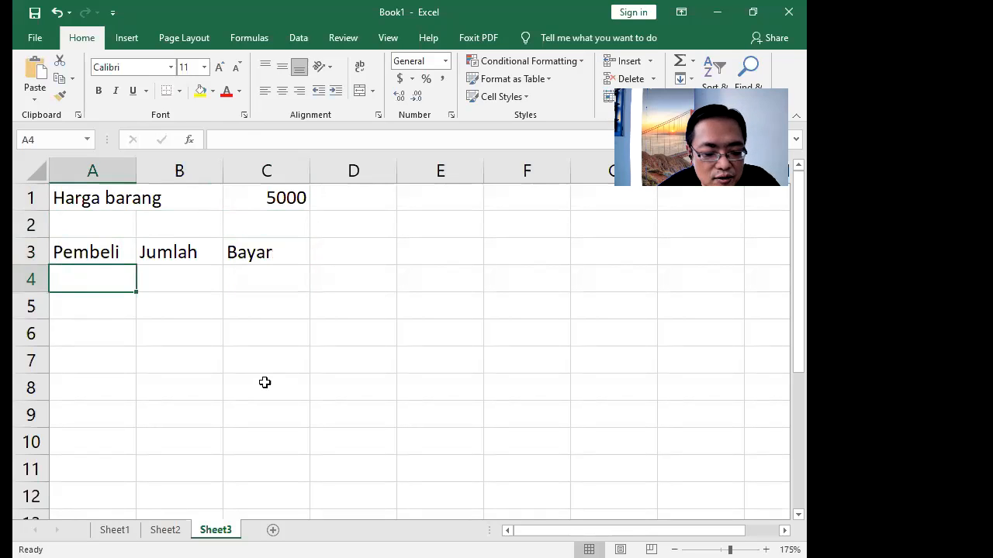
pyautogui.write('AA')
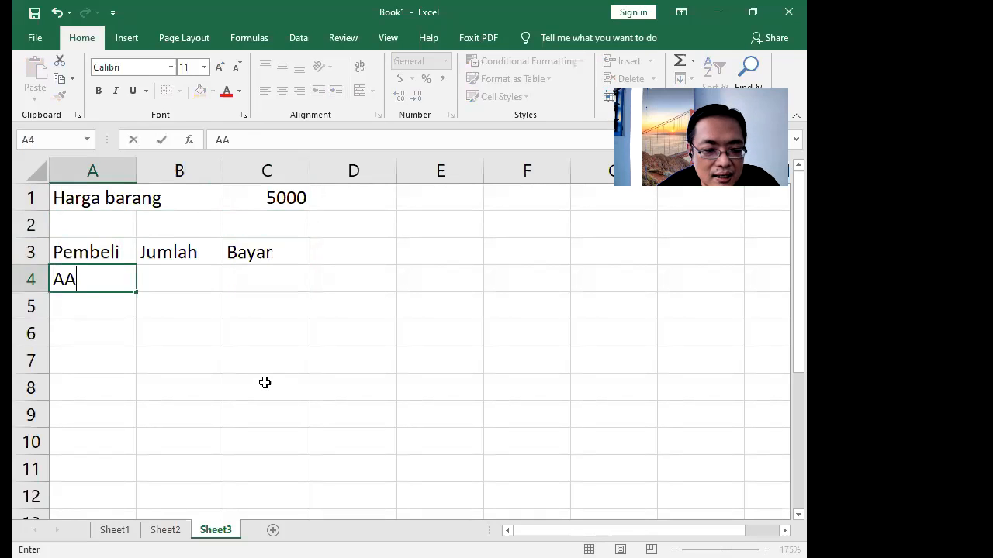
pyautogui.press('BackSpace')
pyautogui.press('Return')
pyautogui.write('B')
pyautogui.press('Return')
pyautogui.write('C')
pyautogui.press('Return')
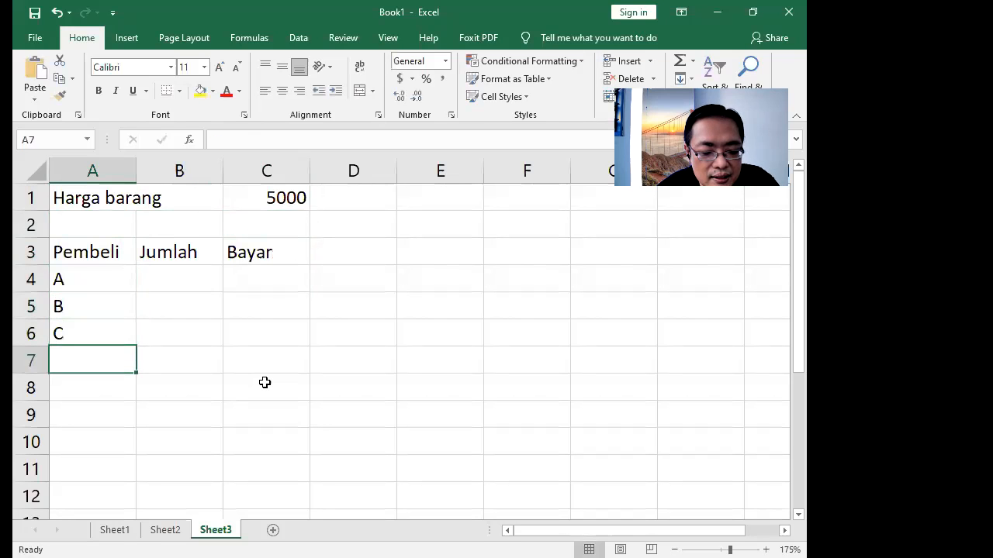
pyautogui.write('D')
pyautogui.press('Return')
pyautogui.write('E')
pyautogui.press('Tab')
# Step: Fill the Jumlah column in B4 to B8 with the quantities 1, 4, 7, 3 and 100
pyautogui.press('Up')
pyautogui.press('Up')
pyautogui.press('Up')
pyautogui.press('Up')
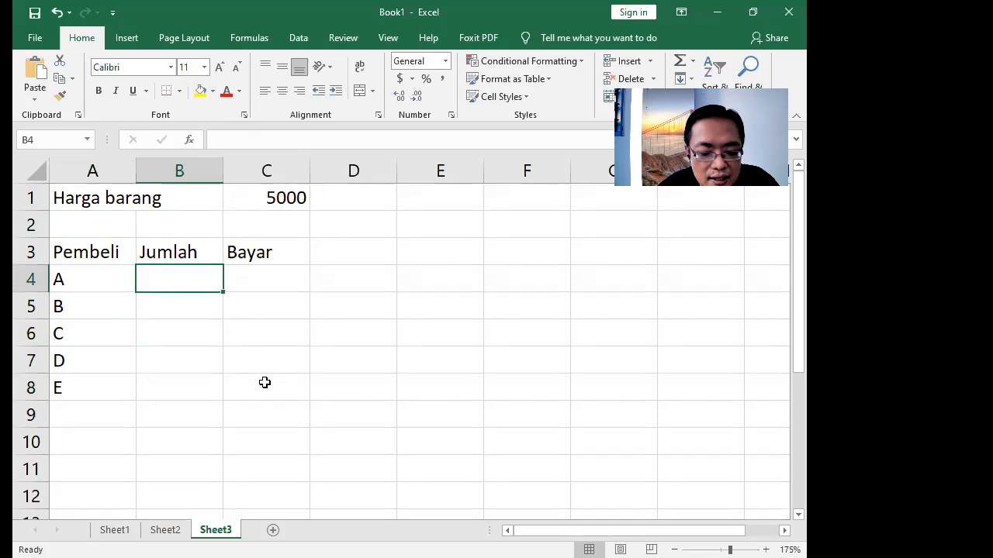
pyautogui.write('1')
pyautogui.press('Return')
pyautogui.write('4')
pyautogui.press('Return')
pyautogui.write('7')
pyautogui.press('Return')
pyautogui.write('3')
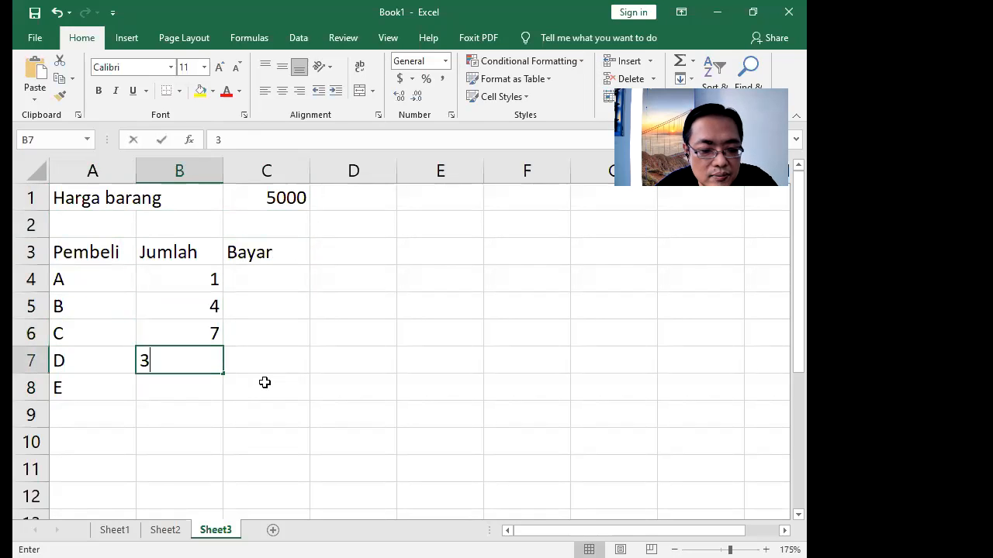
pyautogui.press('Return')
pyautogui.write('100')
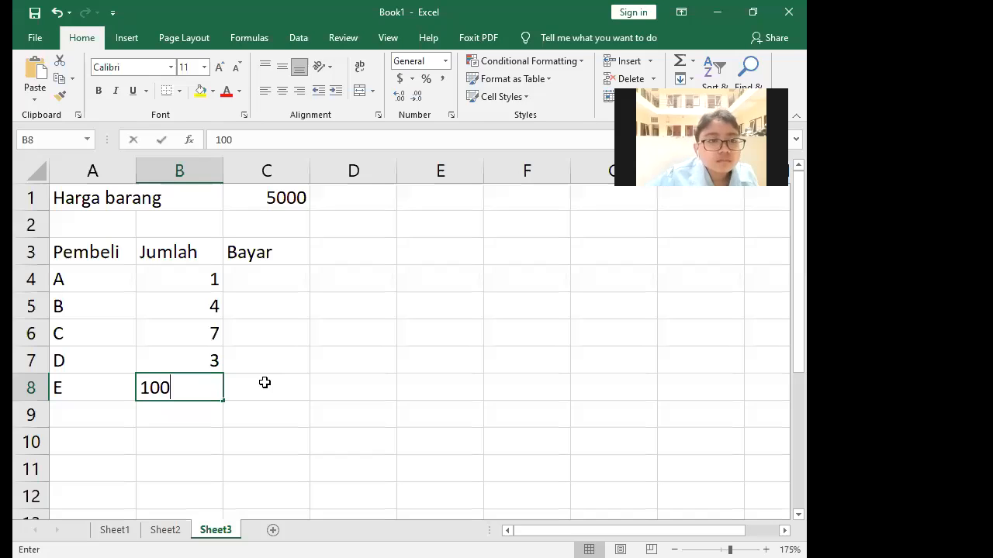
pyautogui.click(264, 383)
# Step: Apply outline and inside borders to the whole buyer table, A3:C8
pyautogui.moveTo(49, 251); pyautogui.dragTo(288, 385)
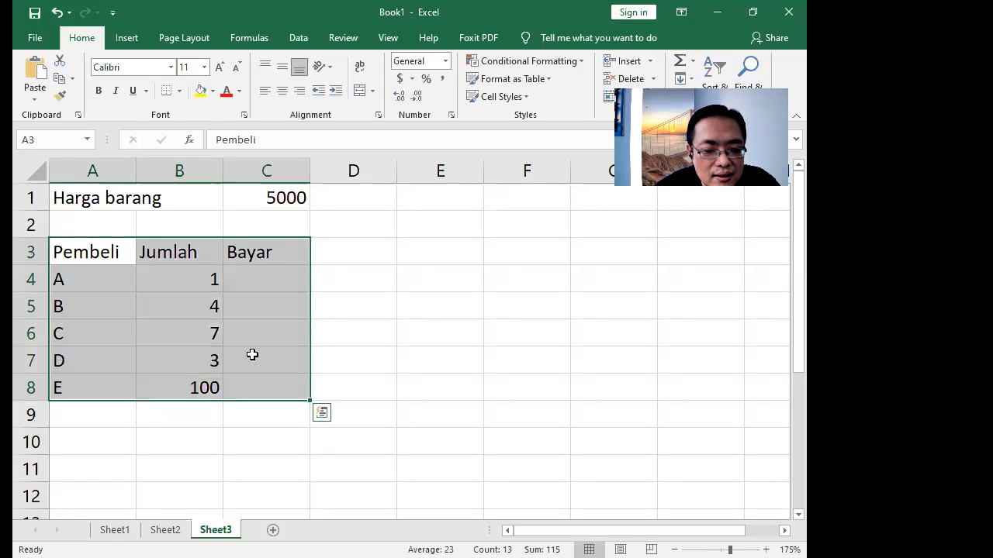
pyautogui.rightClick(252, 354)
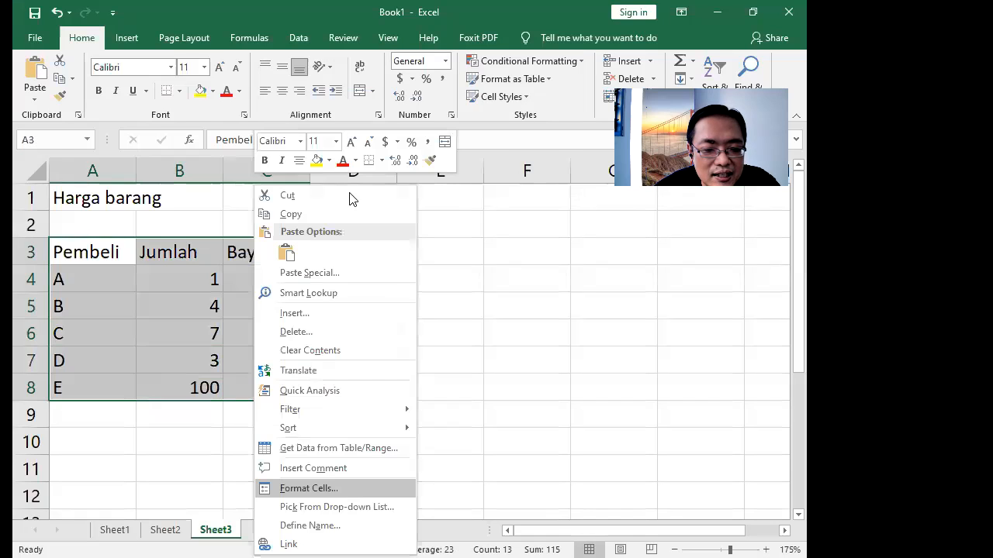
pyautogui.click(350, 261)
pyautogui.click(396, 255)
pyautogui.click(450, 537)
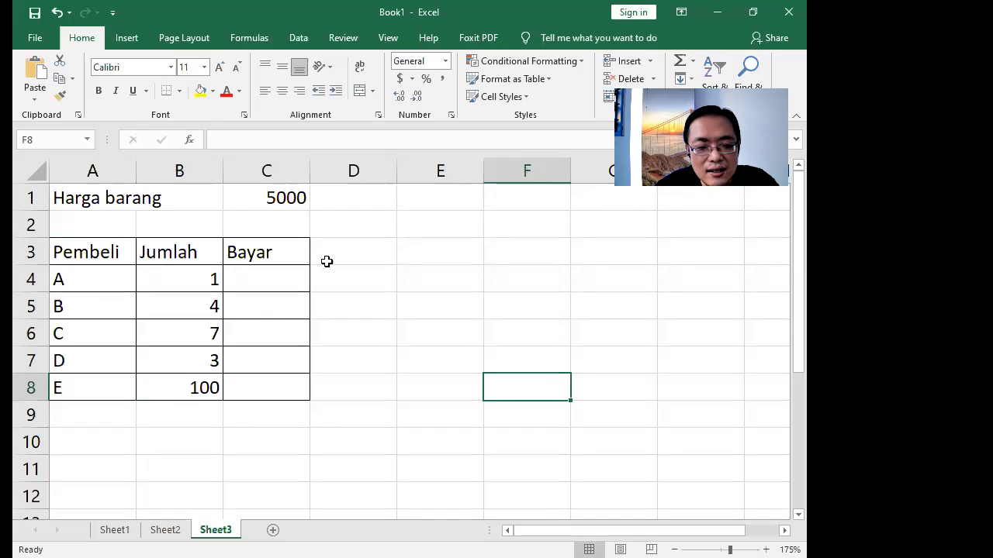
# Step: Enter =B4*$C$1 in C4 to multiply the first buyer's quantity by the absolute price reference
pyautogui.click(249, 280)
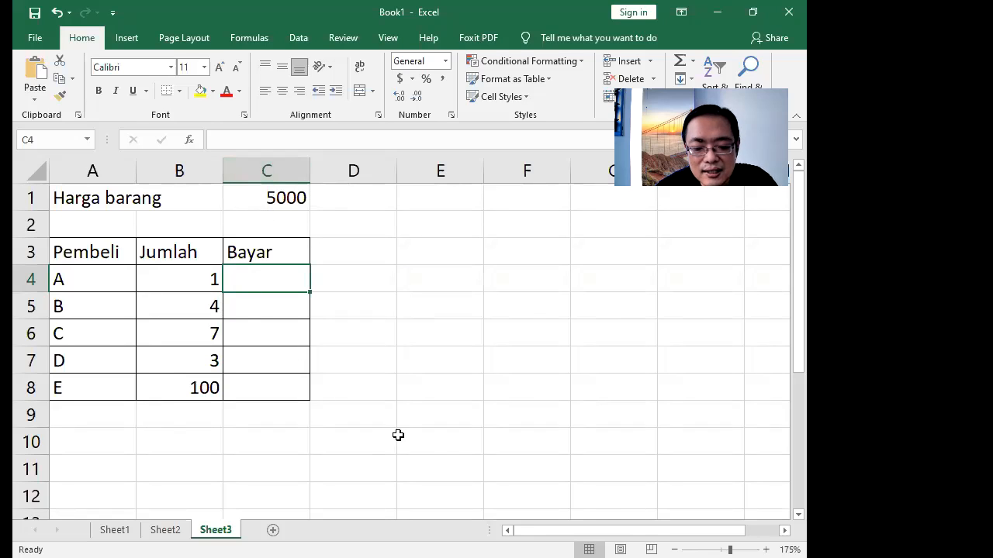
pyautogui.write('=')
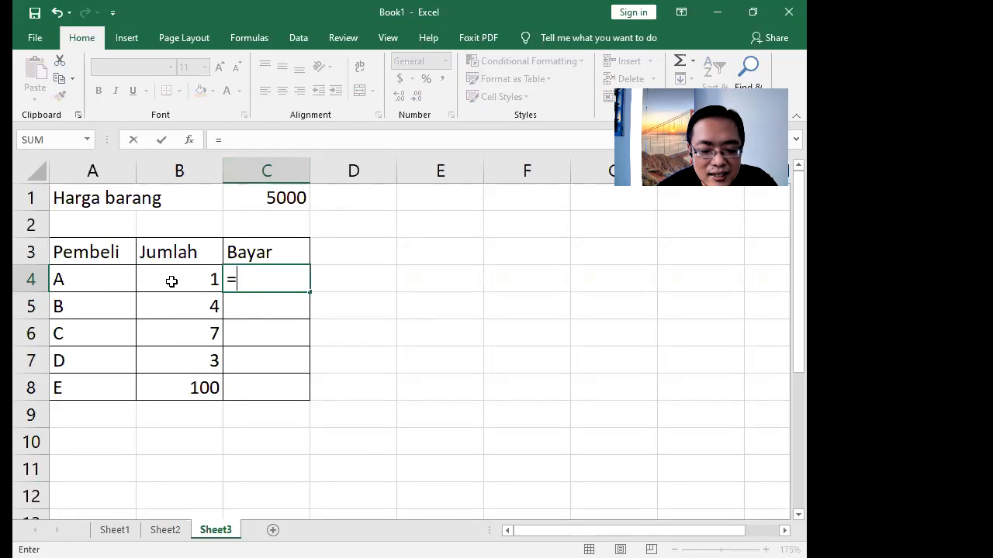
pyautogui.write('B4*')
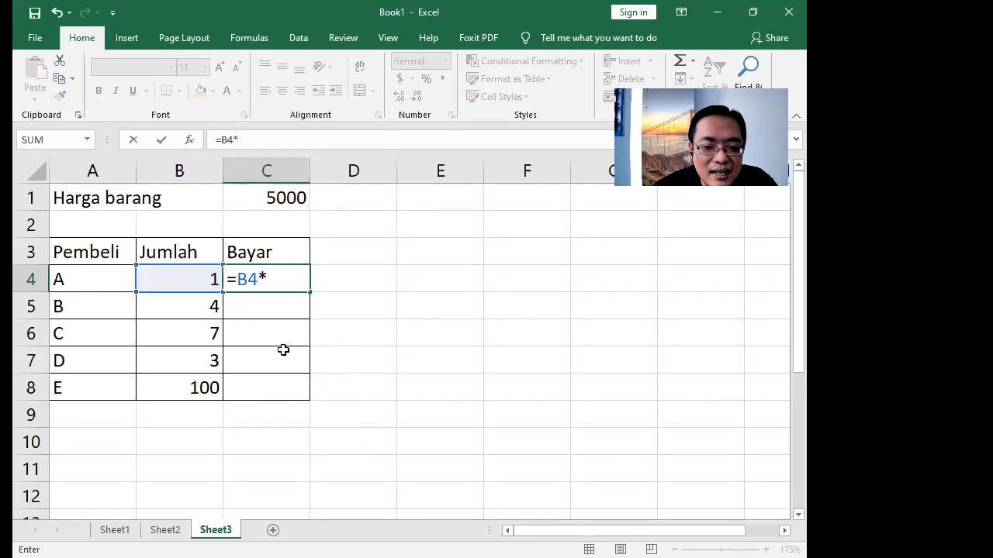
pyautogui.click(278, 198)
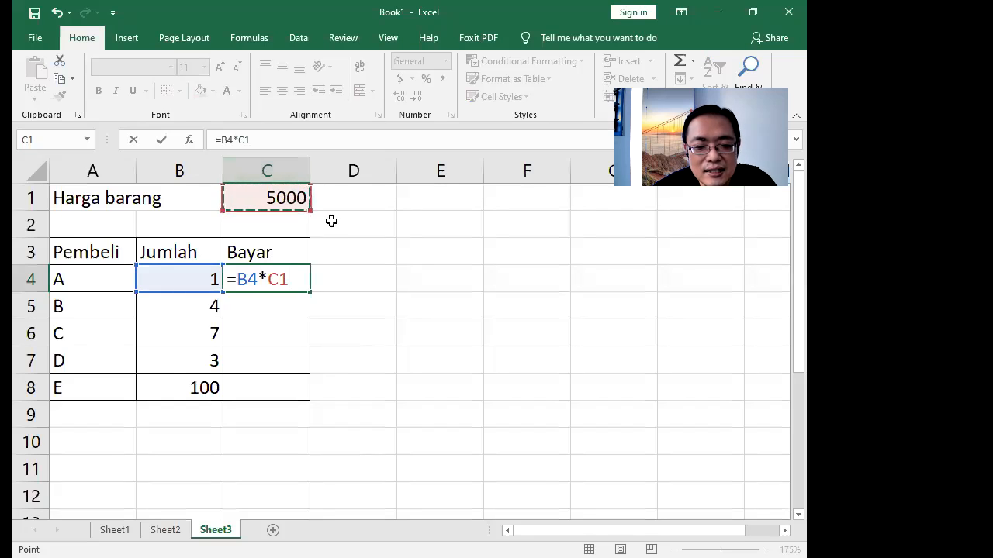
pyautogui.press('F4')
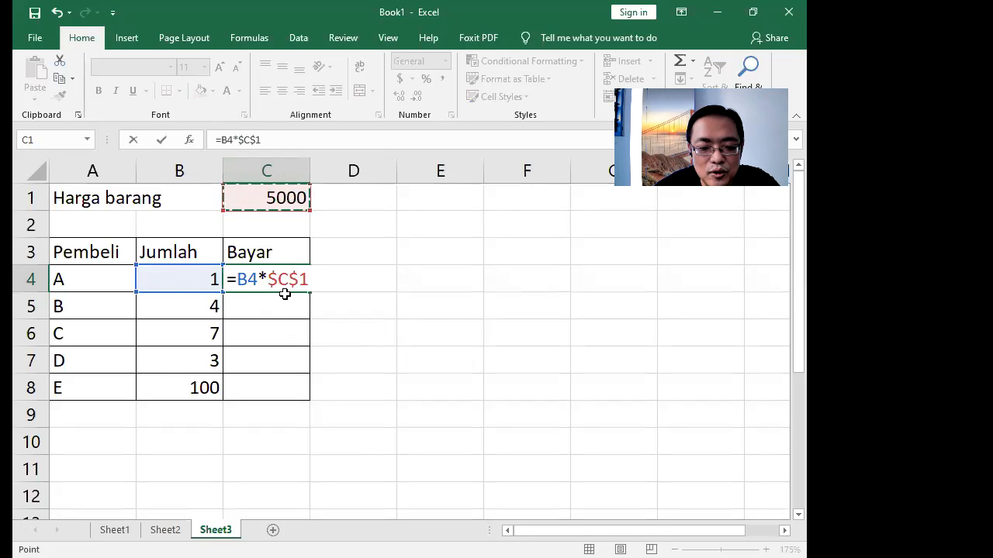
pyautogui.press('Return')
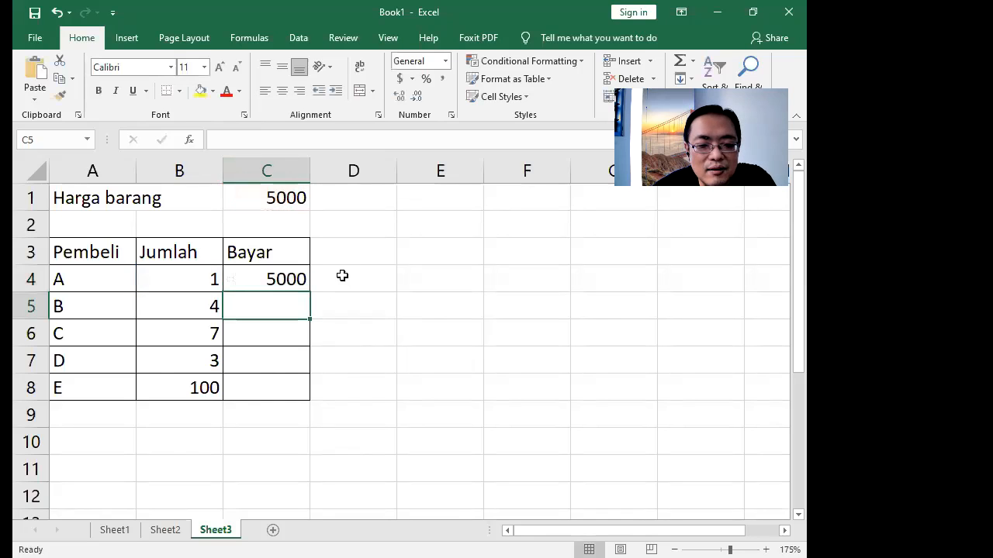
# Step: Copy the payment formula from C4 down through C8
pyautogui.click(296, 280)
pyautogui.moveTo(310, 294); pyautogui.dragTo(305, 400)
pyautogui.click(420, 359)
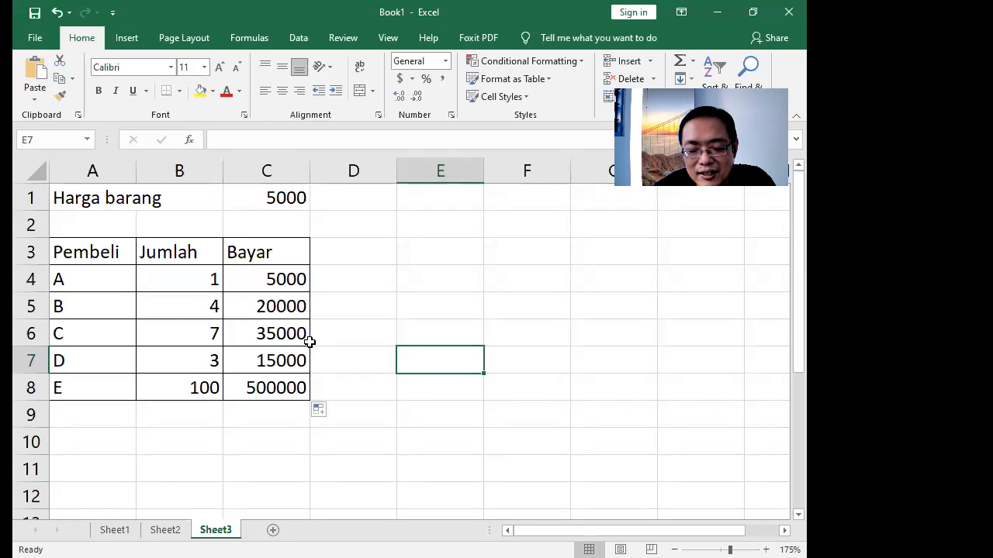
# Step: Examine which cells the copied payment formulas in C5 through C8 refer to
pyautogui.click(263, 307)
pyautogui.press('F2')
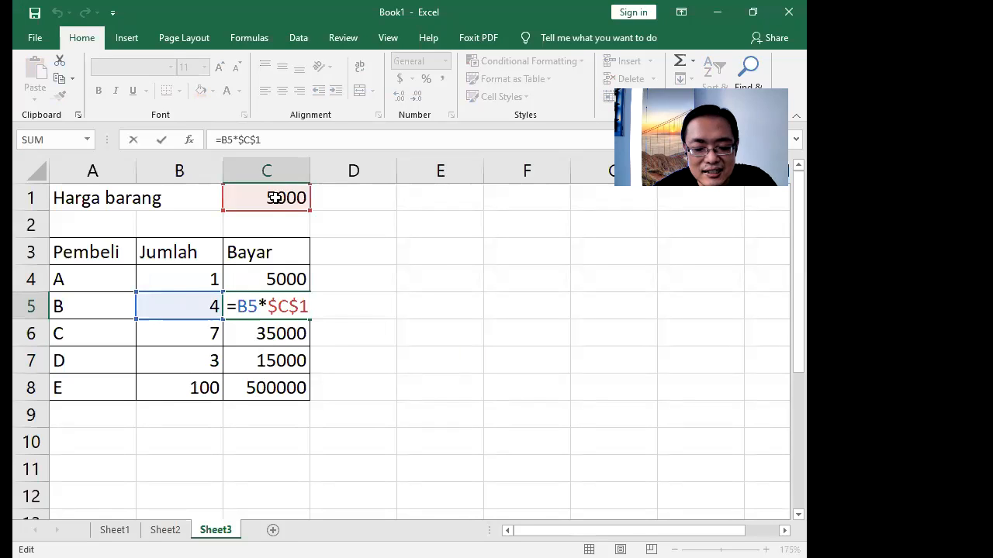
pyautogui.press('Return')
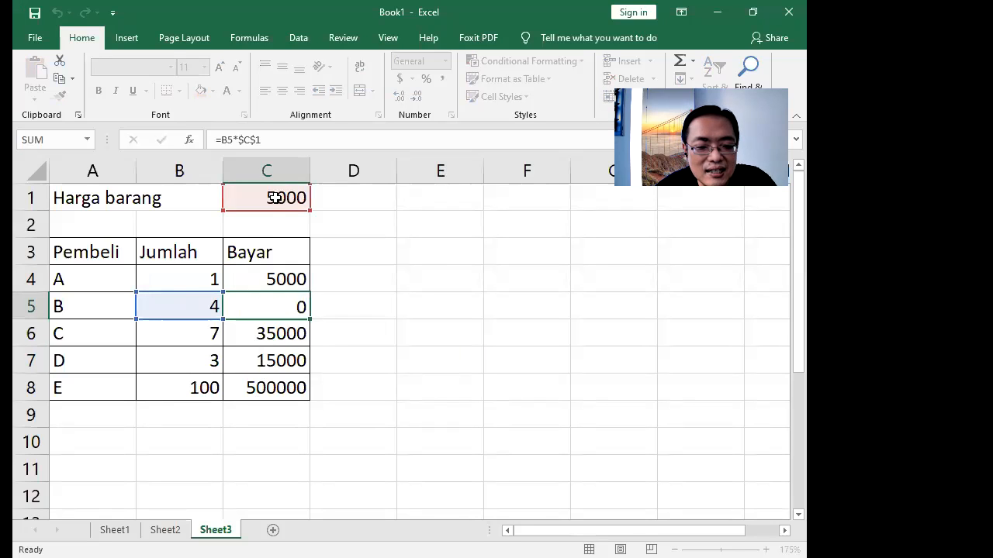
pyautogui.press('F2')
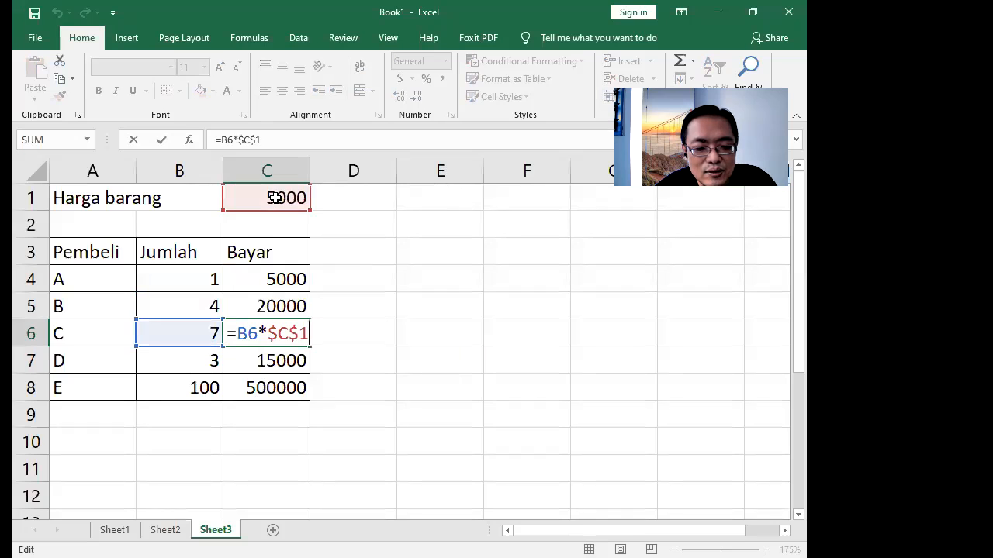
pyautogui.press('Return')
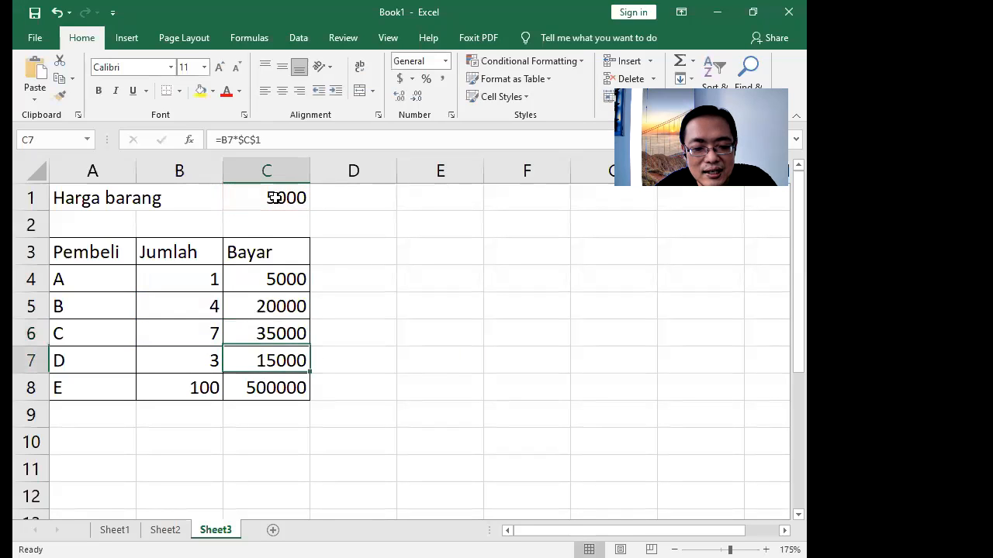
pyautogui.press('F2')
pyautogui.press('Return')
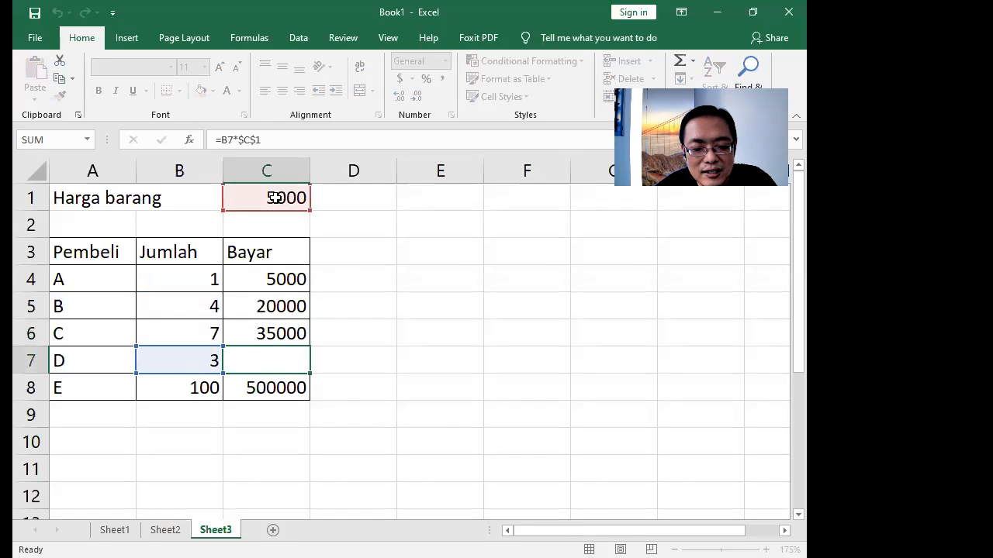
pyautogui.press('F2')
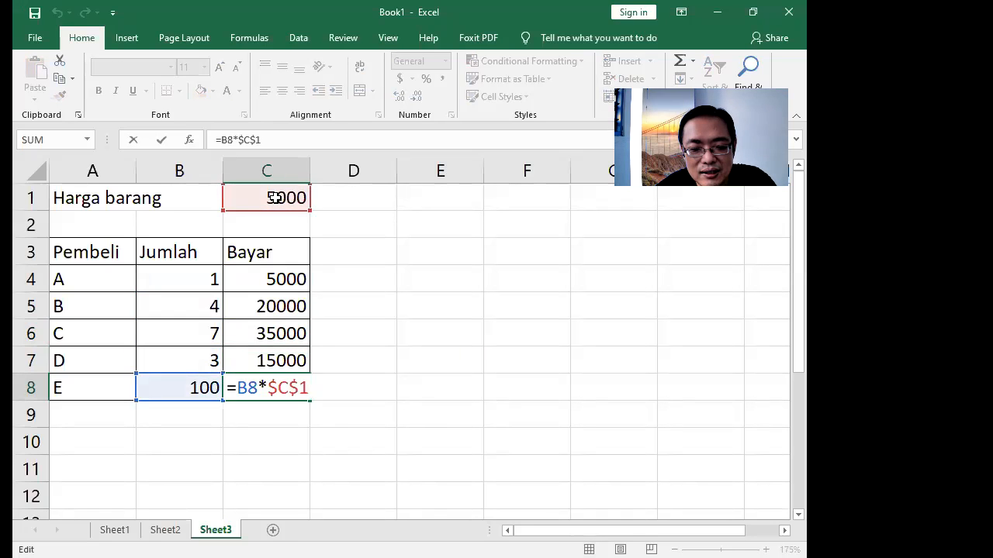
pyautogui.hotkey('ctrl', 'Return')
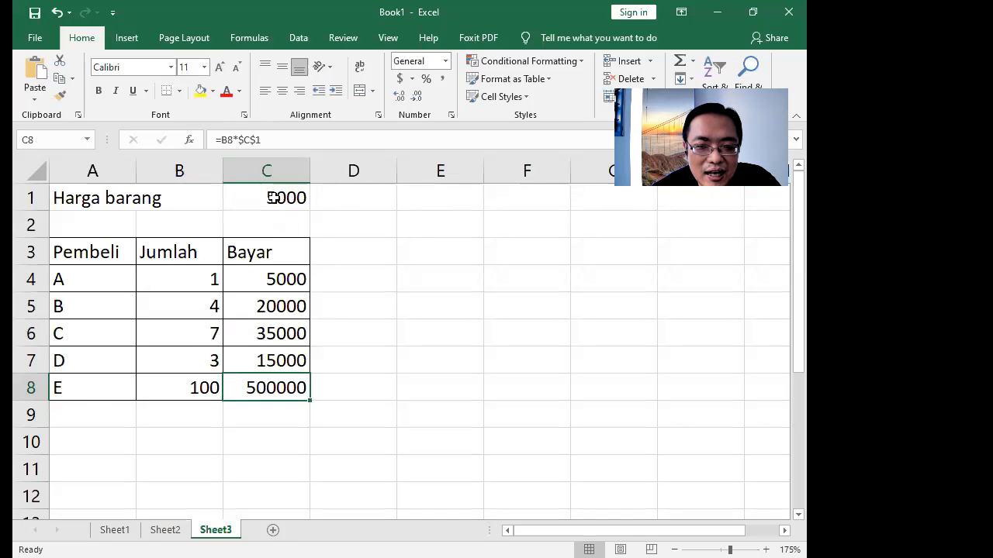
# Step: Enter =B4*C1 in E4 to multiply the first buyer's quantity by a relative price reference
pyautogui.click(405, 281)
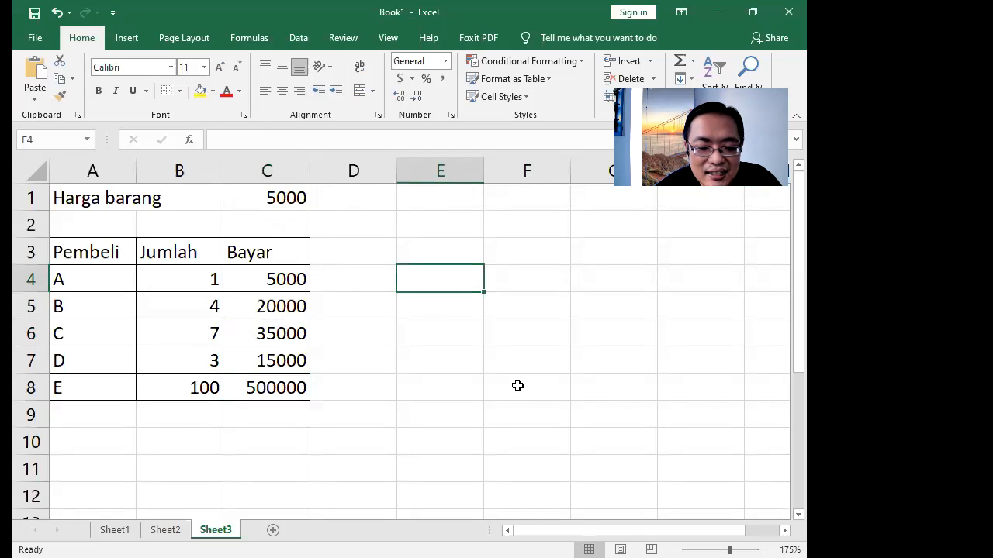
pyautogui.write('=')
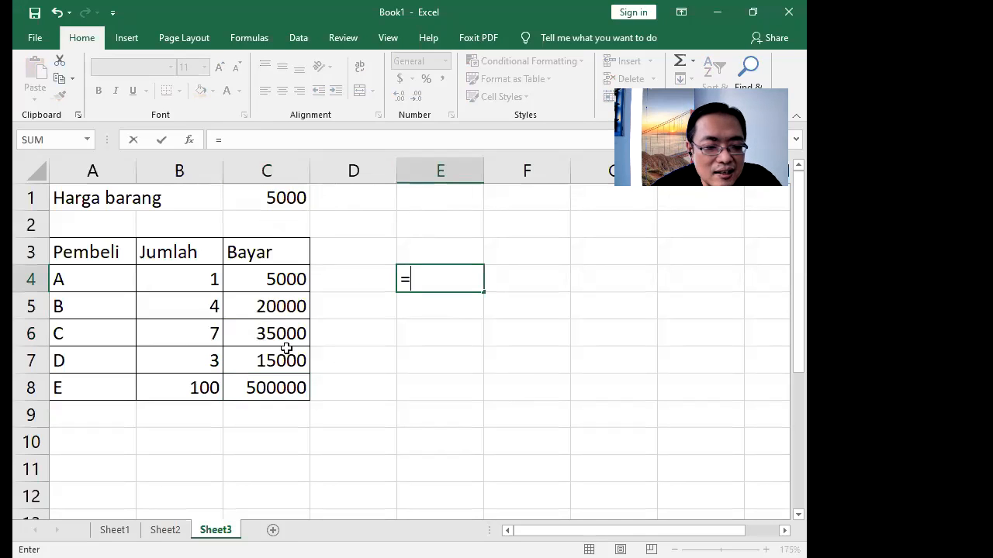
pyautogui.write('b4')
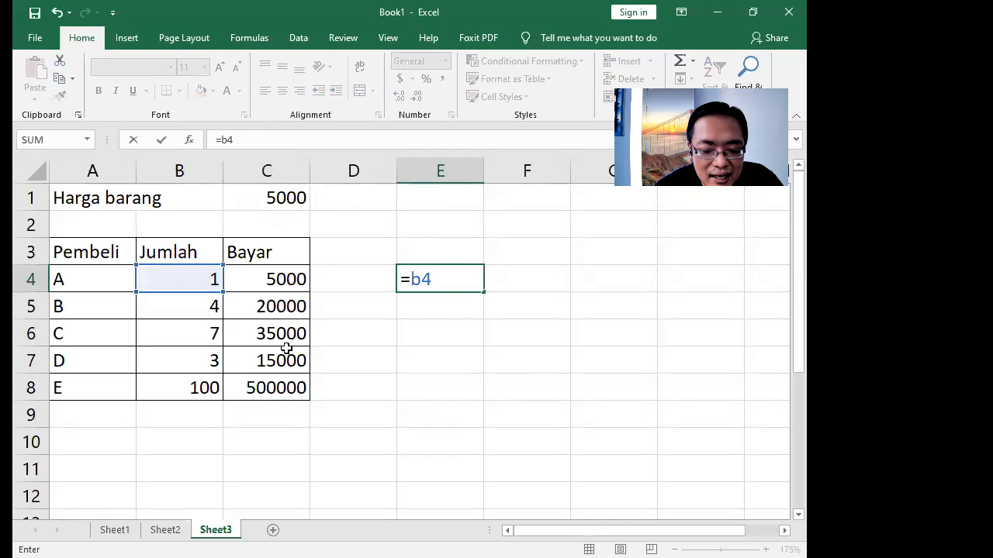
pyautogui.write('*')
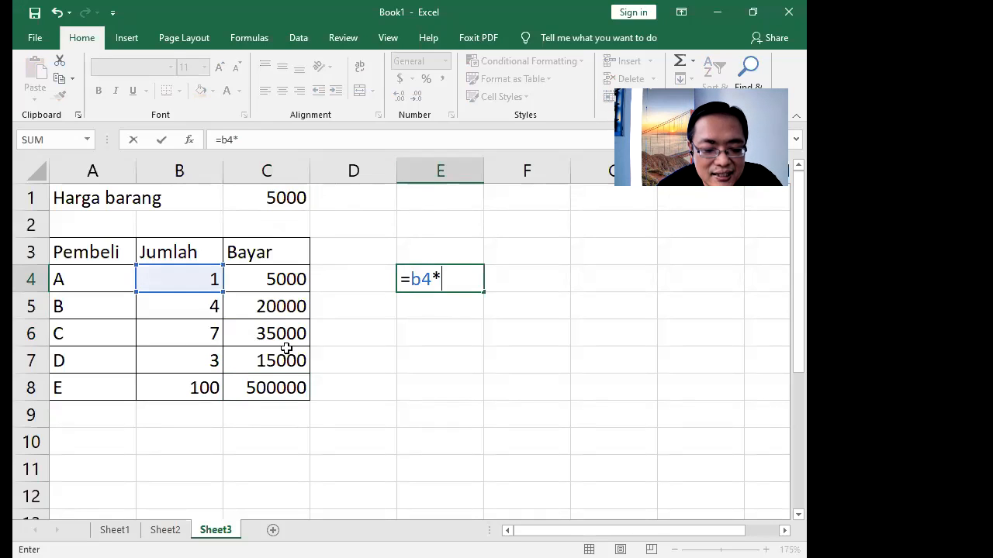
pyautogui.write('c1')
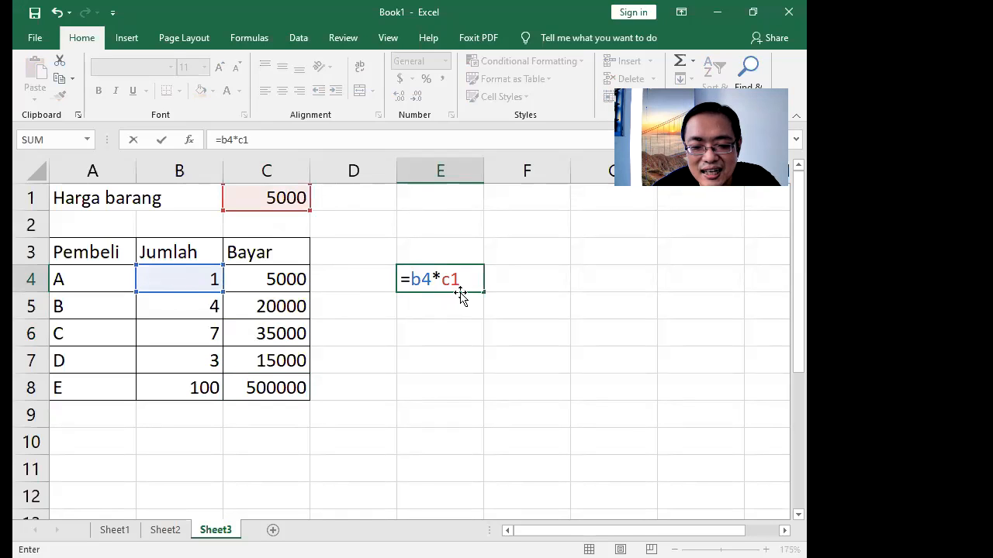
pyautogui.press('Return')
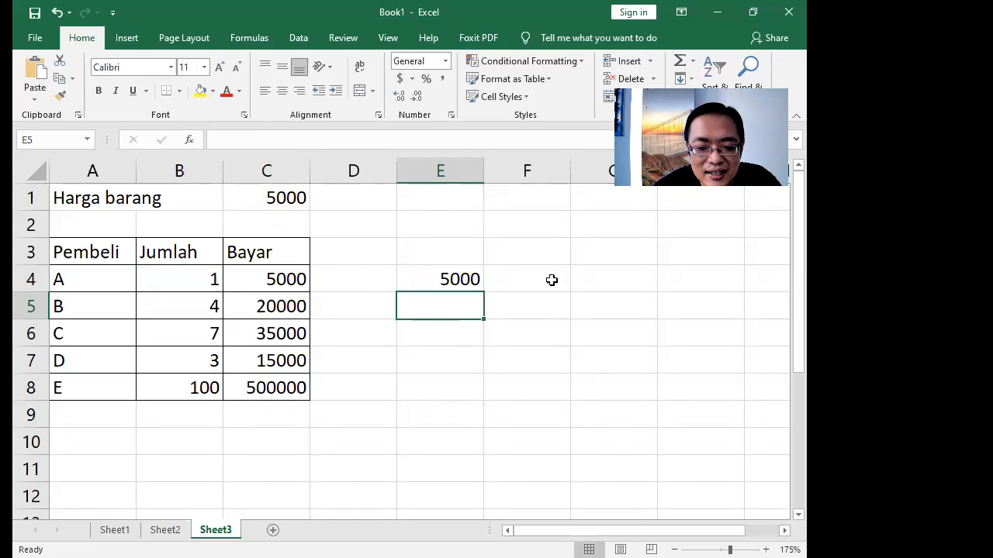
# Step: Copy the relative-reference formula from E4 down through E8
pyautogui.click(463, 279)
pyautogui.moveTo(487, 293); pyautogui.dragTo(477, 399)
pyautogui.click(704, 352)
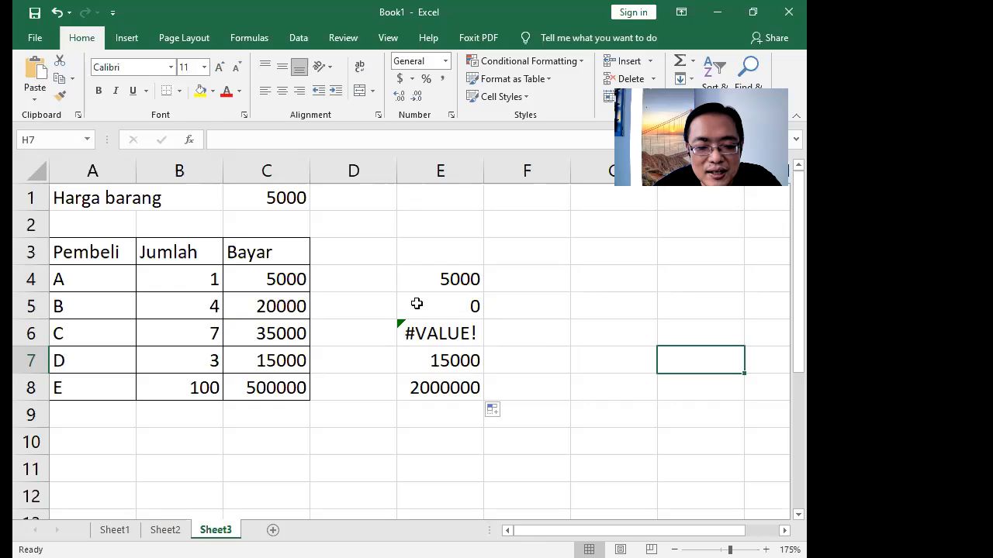
# Step: Examine which cells the copied relative formulas in E5 through E8 refer to
pyautogui.click(473, 307)
pyautogui.press('F2')
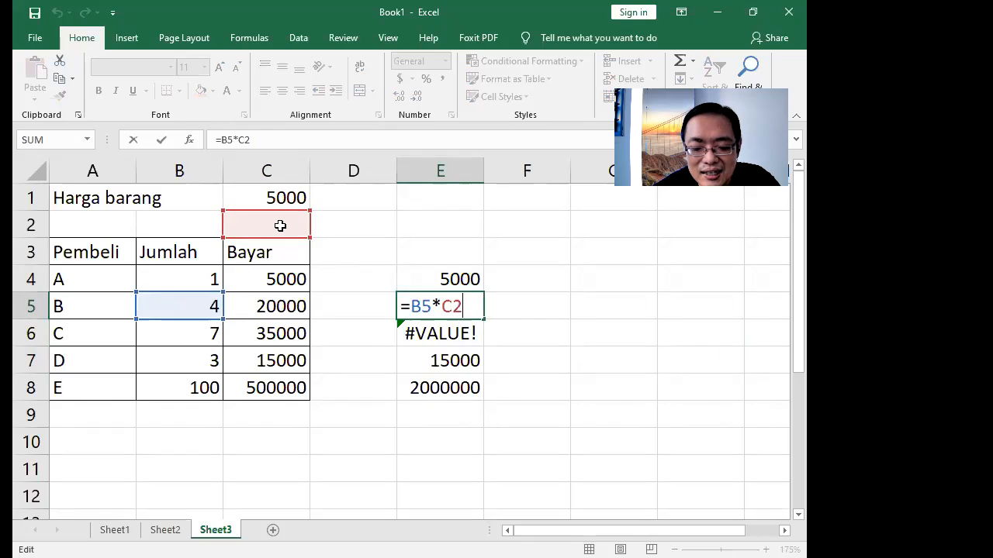
pyautogui.press('Return')
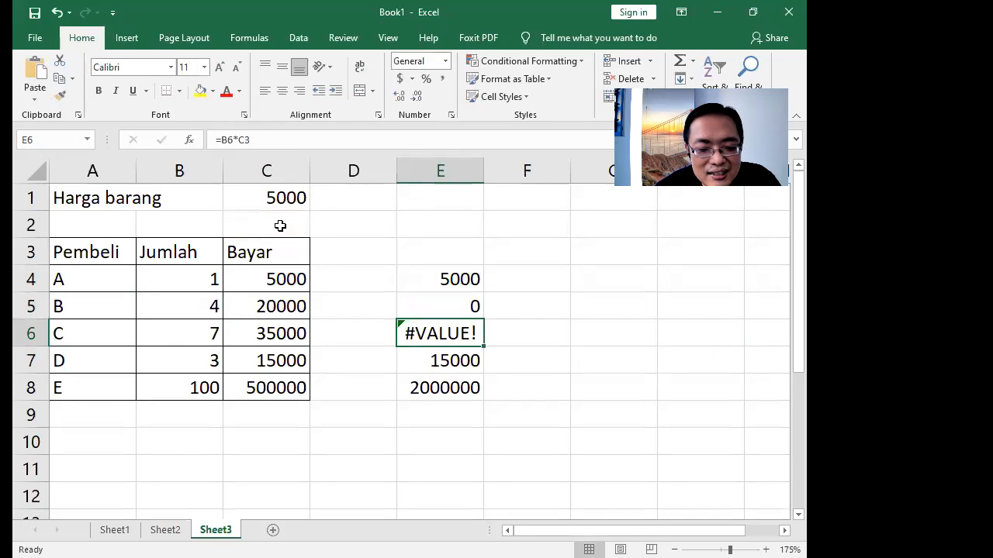
pyautogui.press('F2')
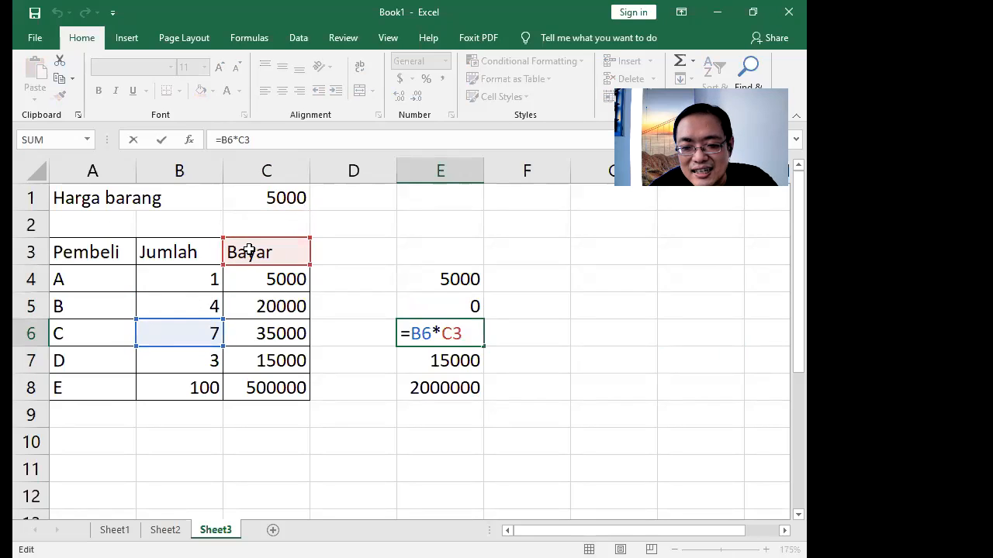
pyautogui.press('Return')
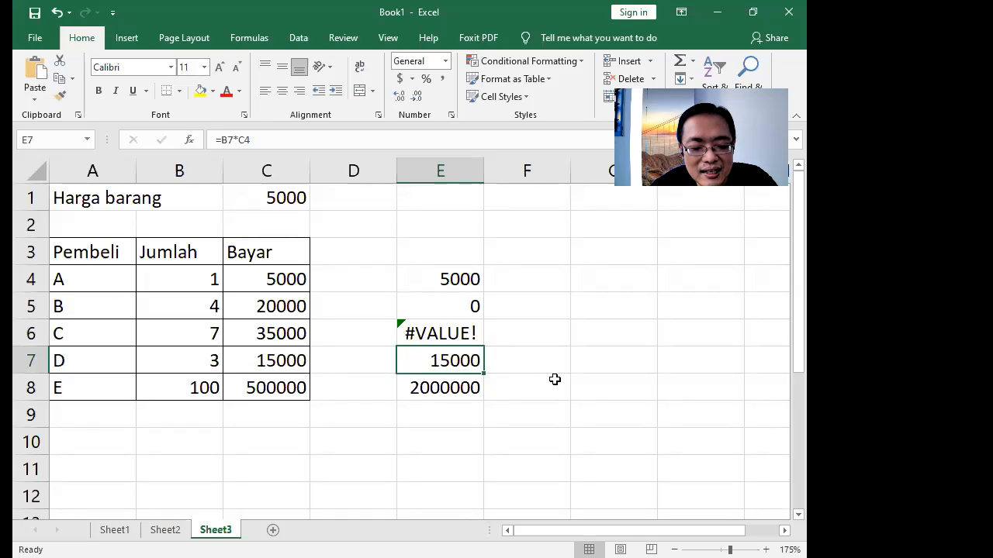
pyautogui.press('F2')
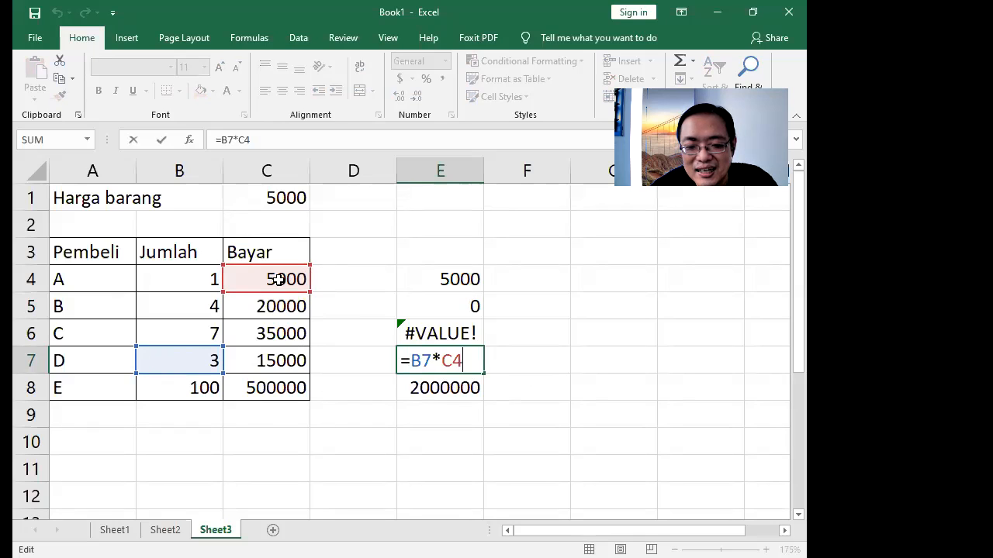
pyautogui.press('Return')
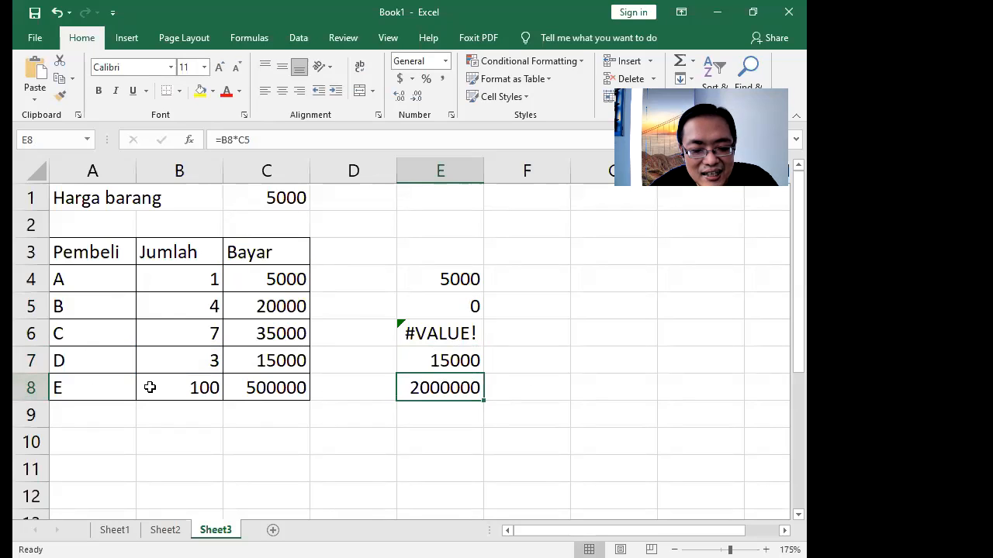
pyautogui.press('F2')
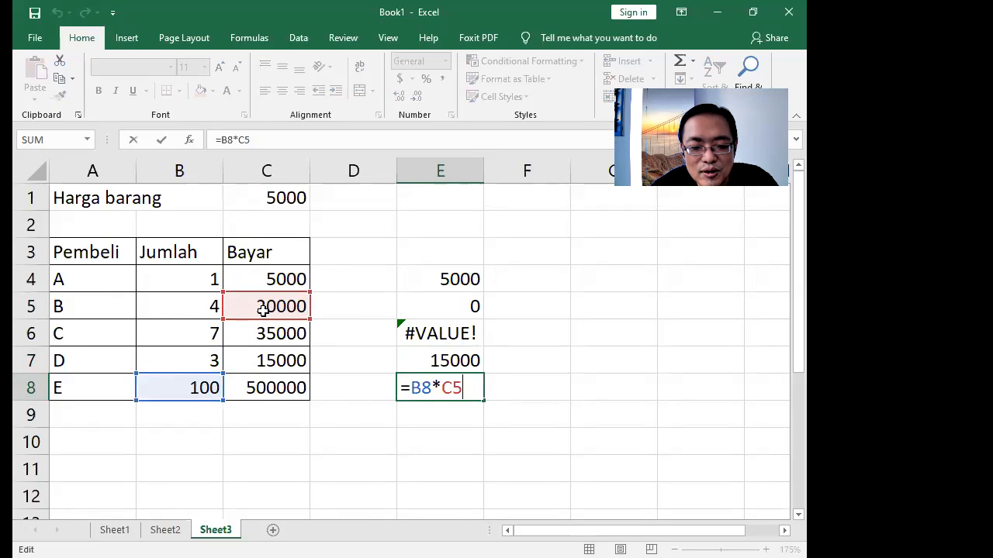
pyautogui.press('Return')
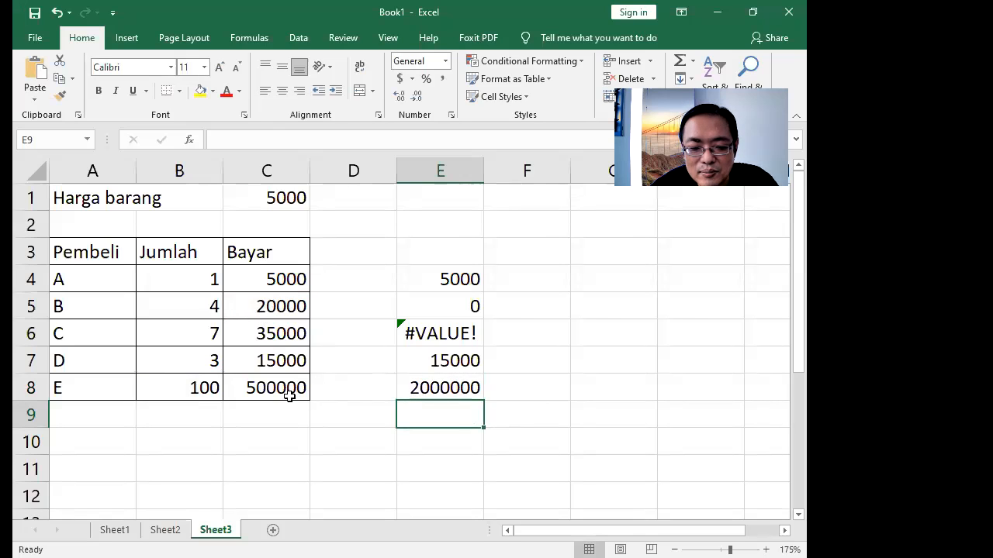
pyautogui.click(414, 391)
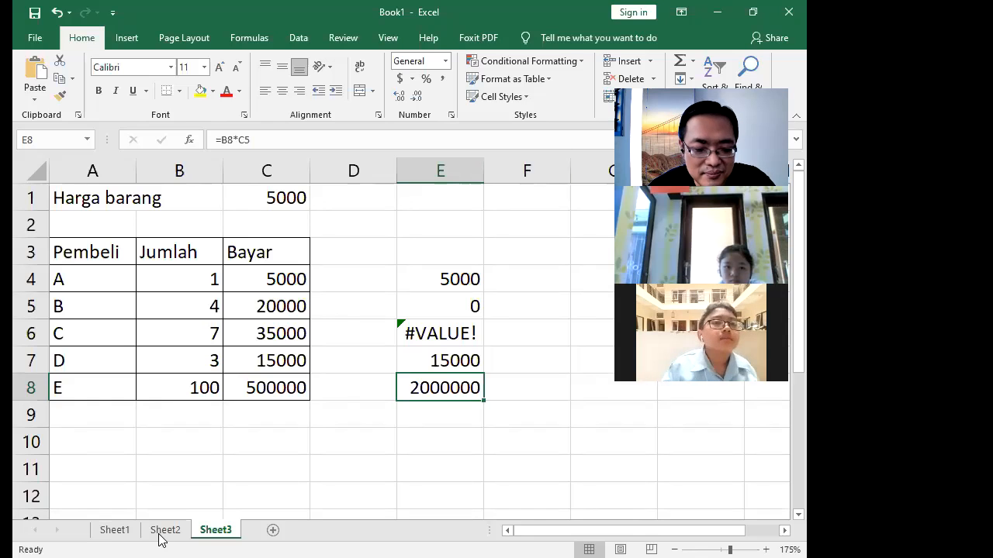
# Step: Add a new worksheet and fill its first row with X in A1 and the numbers 1 to 5 in B1:F1
pyautogui.click(272, 532)
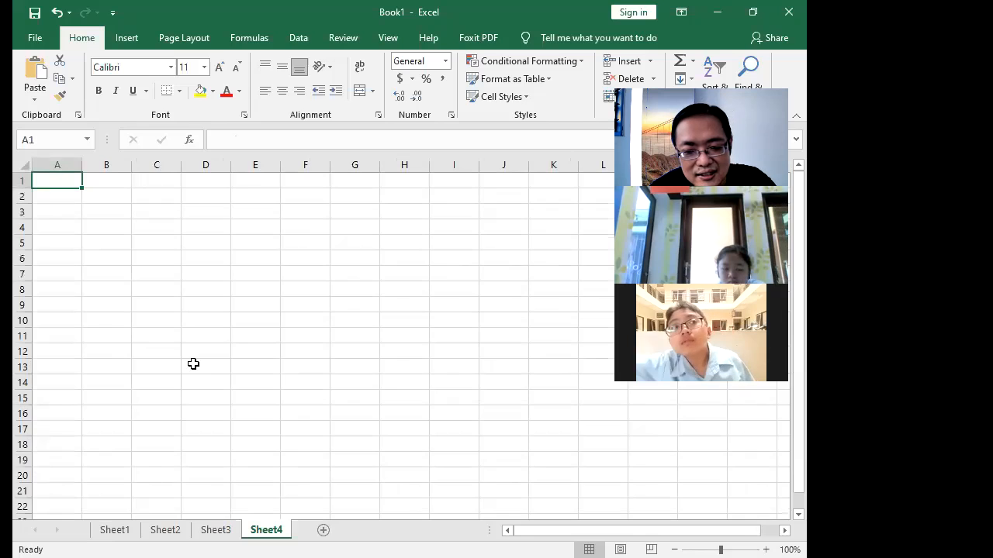
pyautogui.keyDown('ctrl'); pyautogui.scroll(4, 193, 363); pyautogui.keyUp('ctrl')
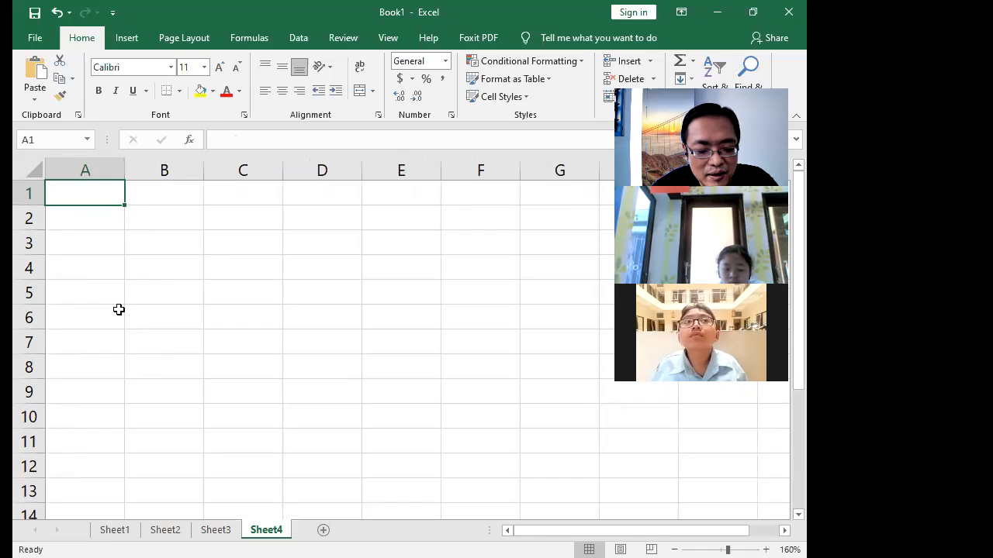
pyautogui.write('X')
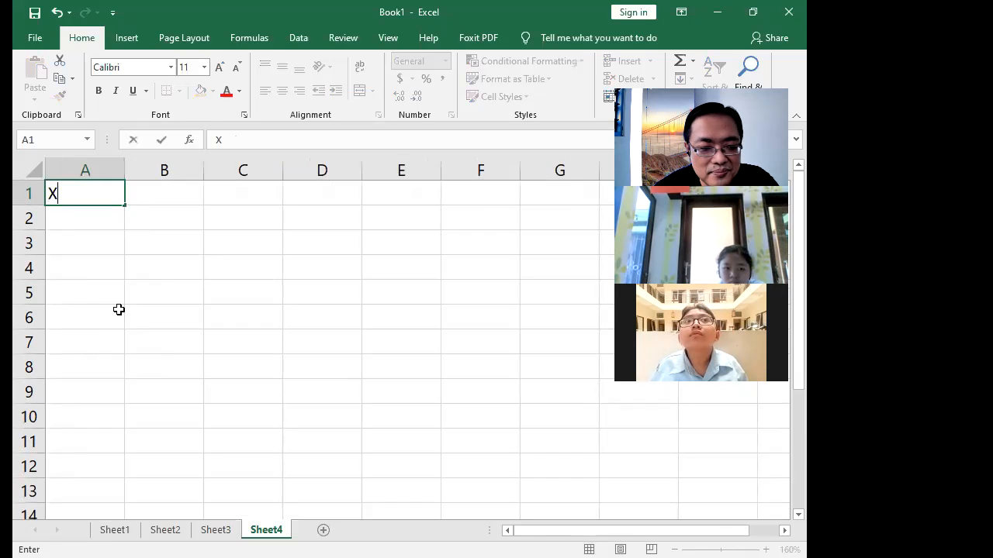
pyautogui.press('Tab')
pyautogui.write('1')
pyautogui.press('Tab')
pyautogui.write('2')
pyautogui.press('Tab')
pyautogui.write('3')
pyautogui.hotkey('ctrl', 'Return')
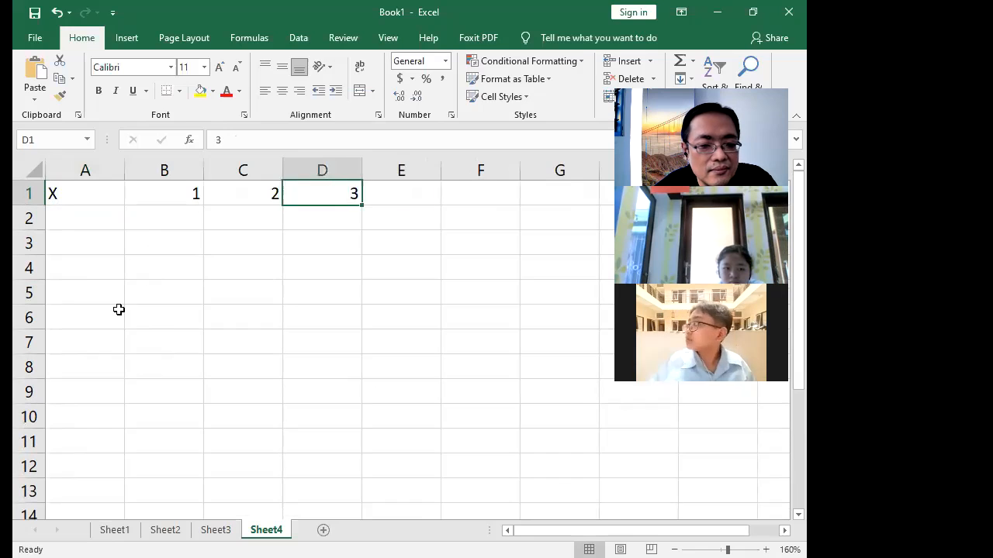
pyautogui.press('Tab')
pyautogui.write('4')
pyautogui.hotkey('ctrl', 'Return')
pyautogui.press('Tab')
pyautogui.write('5')
pyautogui.press('Return')
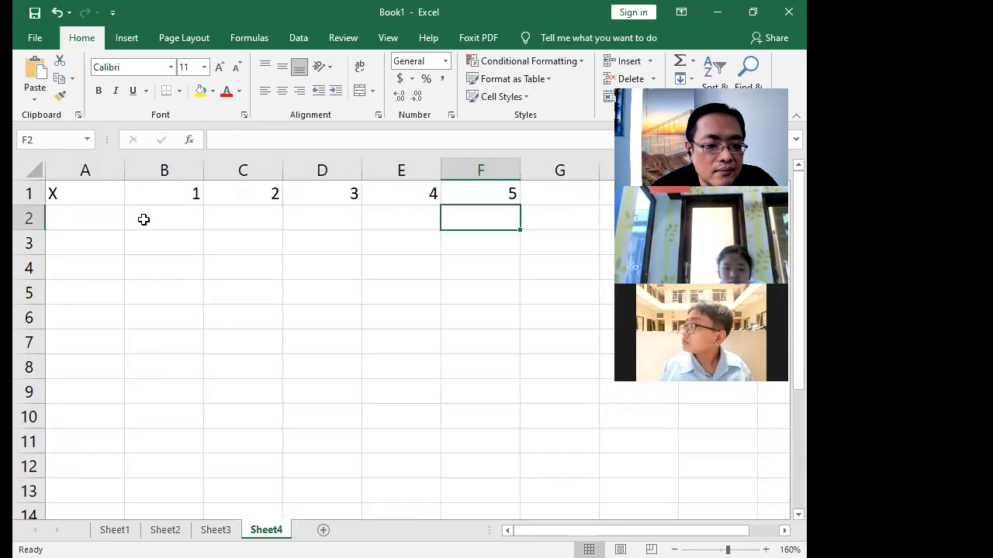
# Step: Enter the numbers 1 to 5 down the first column in A2:A6
pyautogui.click(102, 218)
pyautogui.write('1')
pyautogui.press('Return')
pyautogui.write('2')
pyautogui.press('Return')
pyautogui.write('3')
pyautogui.press('Return')
pyautogui.write('4 5')
pyautogui.press('Return')
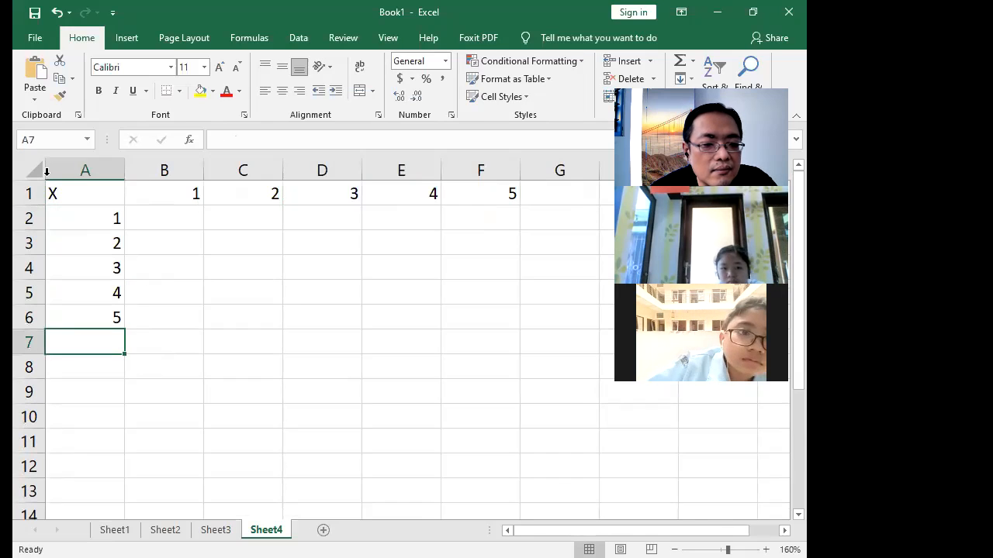
# Step: Apply outline and inside borders to the multiplication table, A1:F6
pyautogui.moveTo(67, 187); pyautogui.dragTo(476, 287)
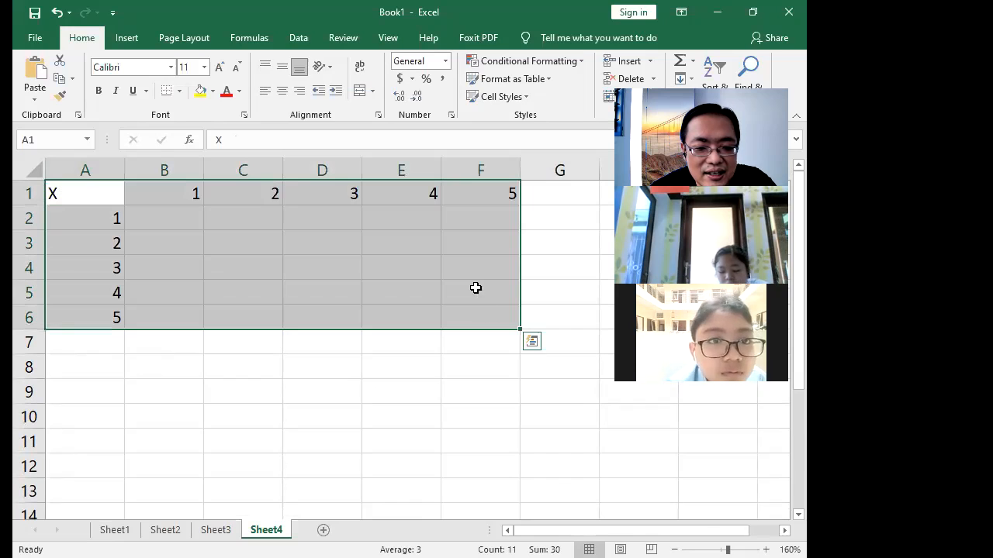
pyautogui.rightClick(476, 287)
pyautogui.click(516, 489)
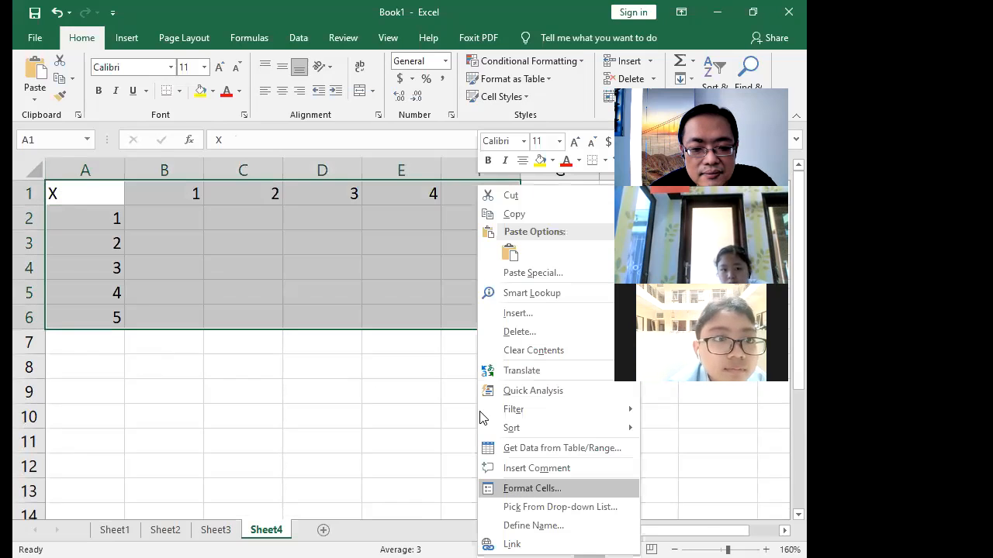
pyautogui.click(534, 272)
pyautogui.click(569, 270)
pyautogui.click(605, 536)
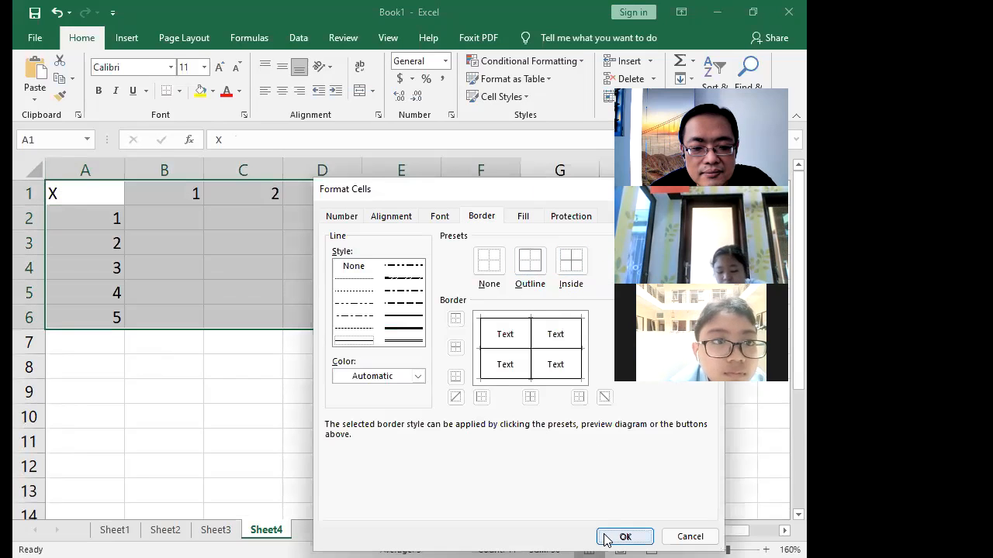
pyautogui.click(359, 370)
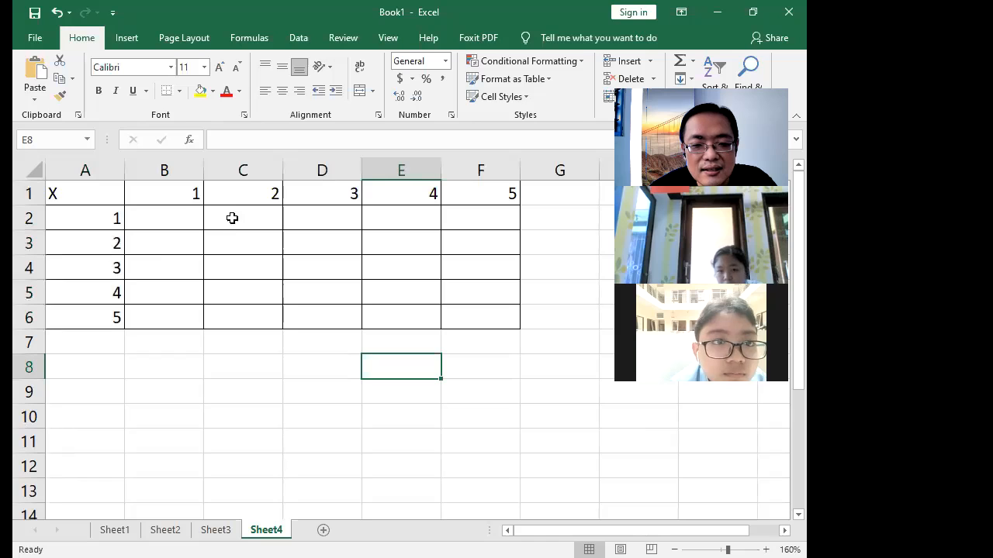
# Step: Set the width of columns A through F to 4
pyautogui.click(70, 167)
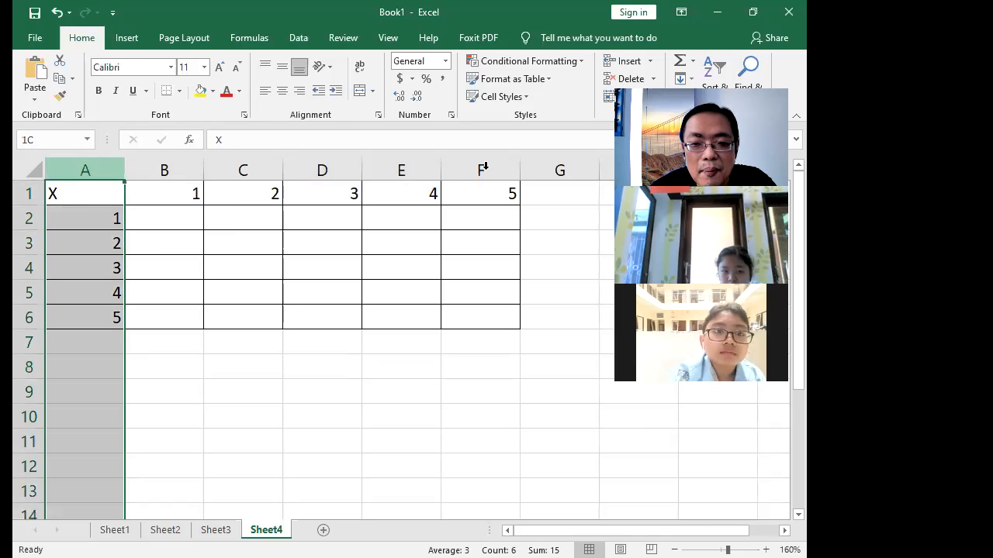
pyautogui.keyDown('shift'); pyautogui.click(478, 169); pyautogui.keyUp('shift')
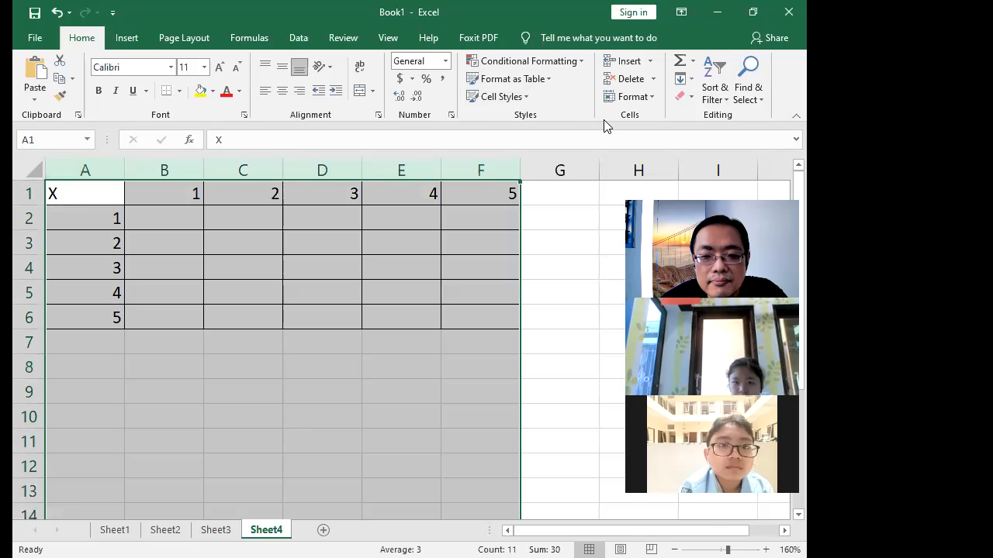
pyautogui.click(633, 96)
pyautogui.click(667, 174)
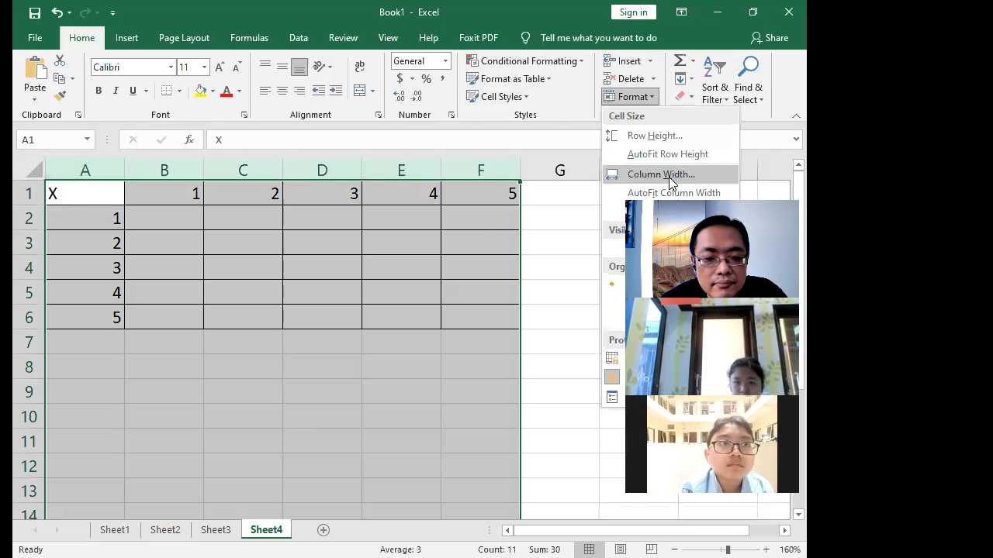
pyautogui.write('4')
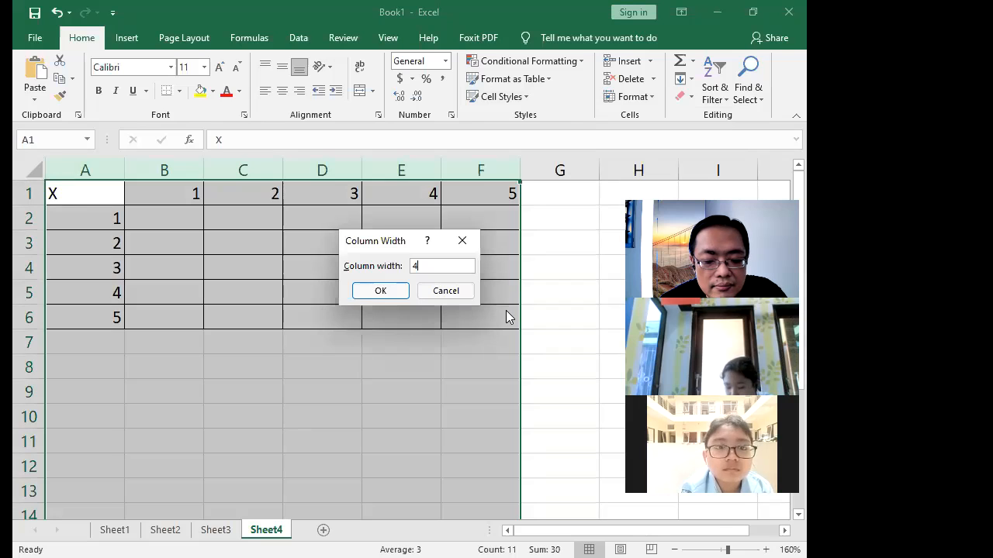
pyautogui.press('Return')
pyautogui.click(410, 333)
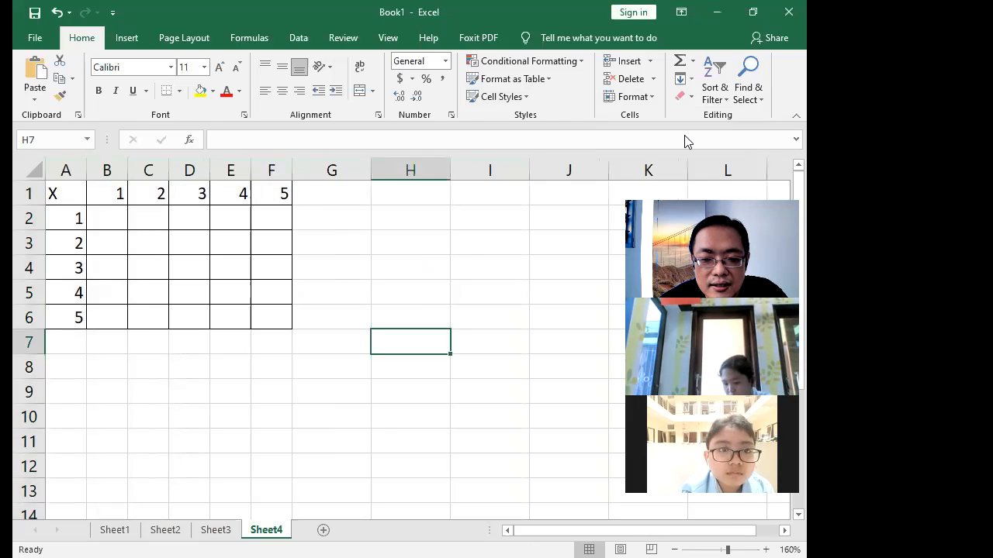
# Step: Enter 1 in B2 as the product of the first row and column headings
pyautogui.click(111, 218)
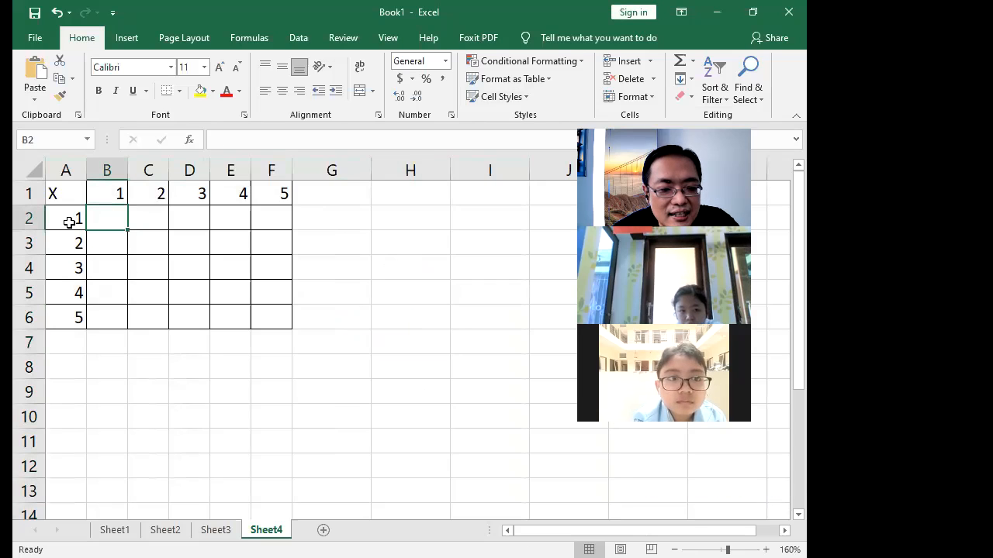
pyautogui.write('1')
pyautogui.press('Return')
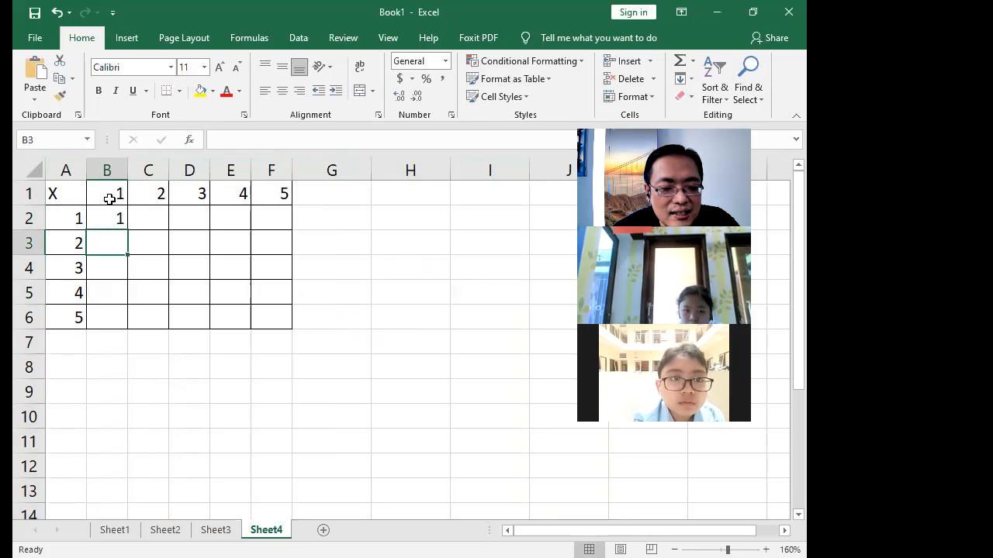
# Step: Fill the multiplication table's number headings, B1:F1 and A2:A6, with yellow
pyautogui.moveTo(110, 199); pyautogui.dragTo(271, 194)
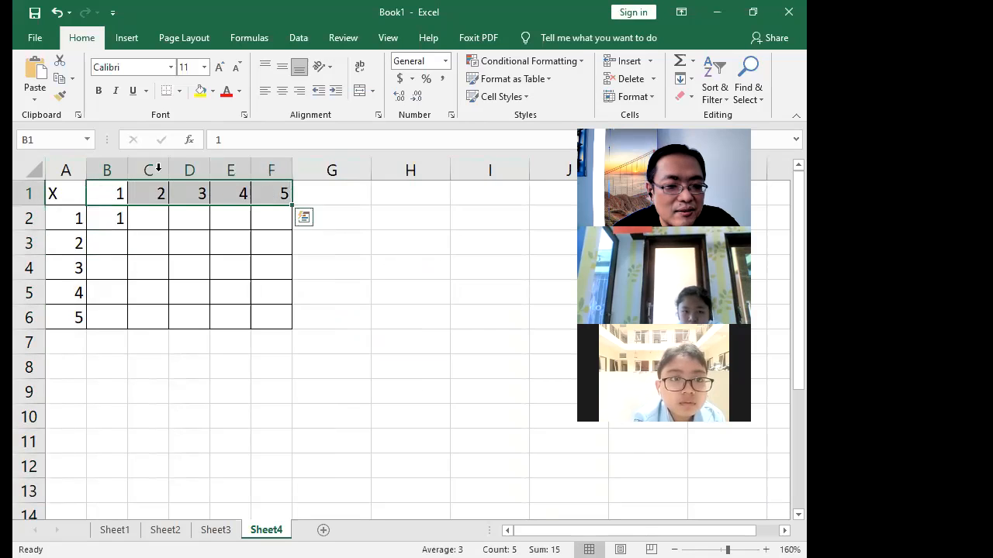
pyautogui.click(205, 95)
pyautogui.moveTo(77, 221); pyautogui.dragTo(69, 320)
pyautogui.click(202, 92)
pyautogui.click(333, 212)
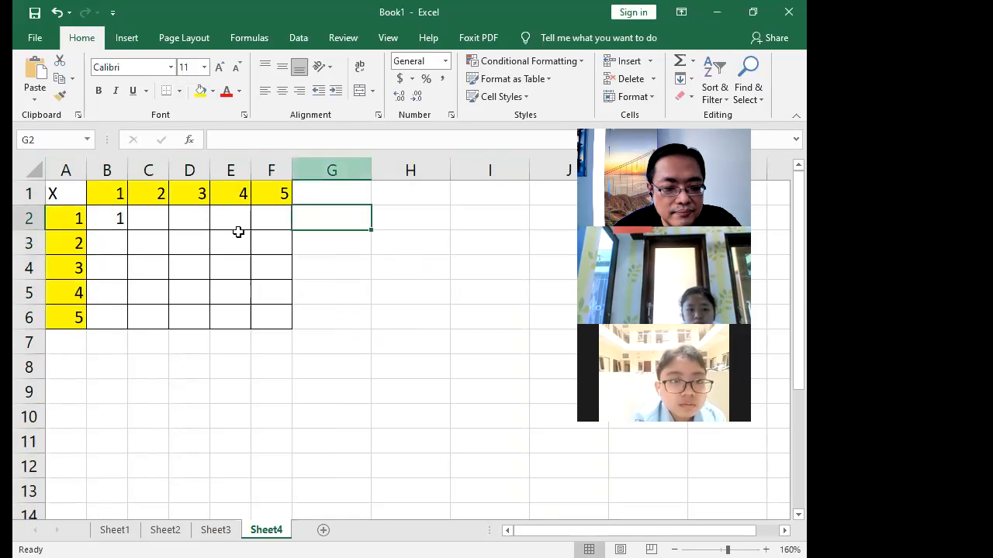
# Step: Enter the products 2, 3, 4 and 5 in cells B3 through B6 of the first multiplication column
pyautogui.click(104, 244)
pyautogui.write('2')
pyautogui.click(111, 270)
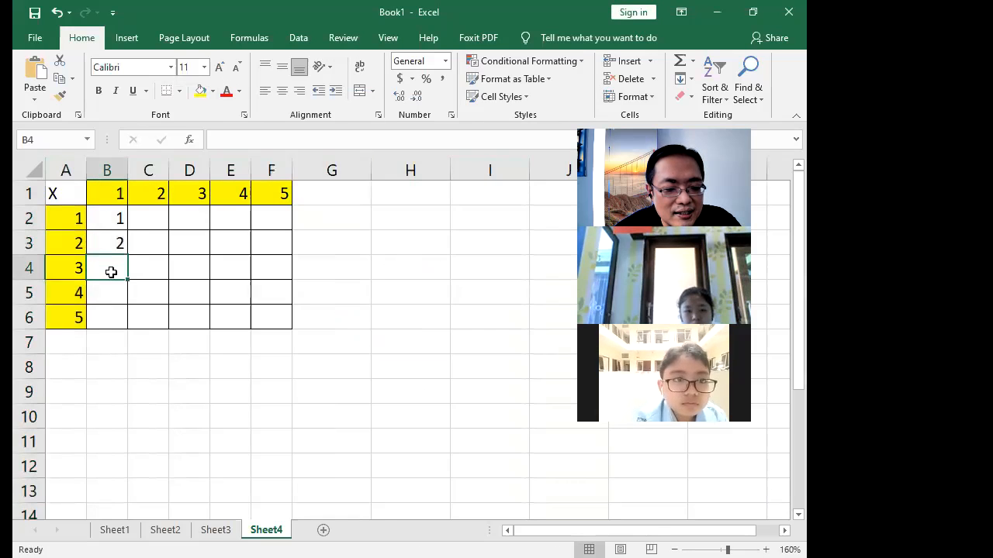
pyautogui.write('3')
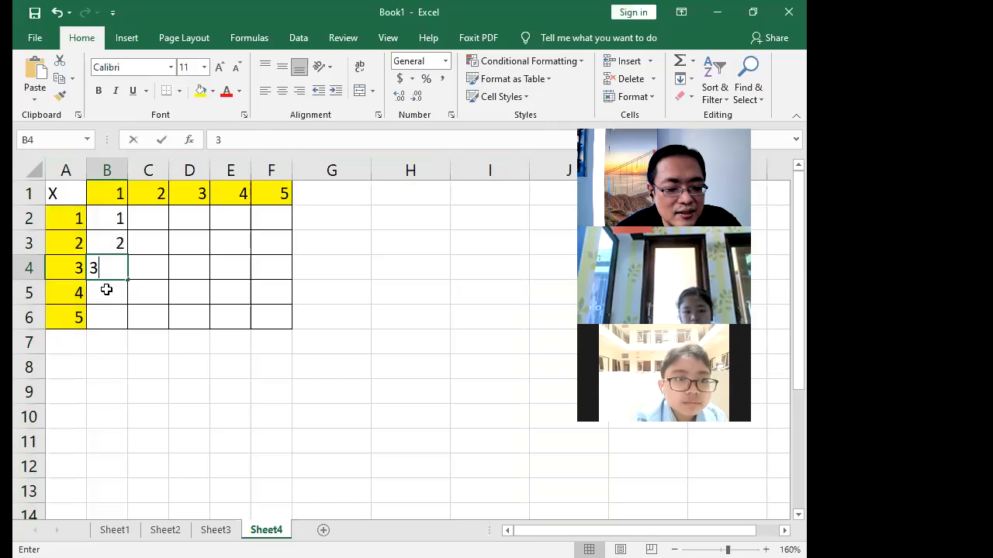
pyautogui.click(103, 288)
pyautogui.write('4')
pyautogui.click(108, 314)
pyautogui.write('5')
pyautogui.click(119, 367)
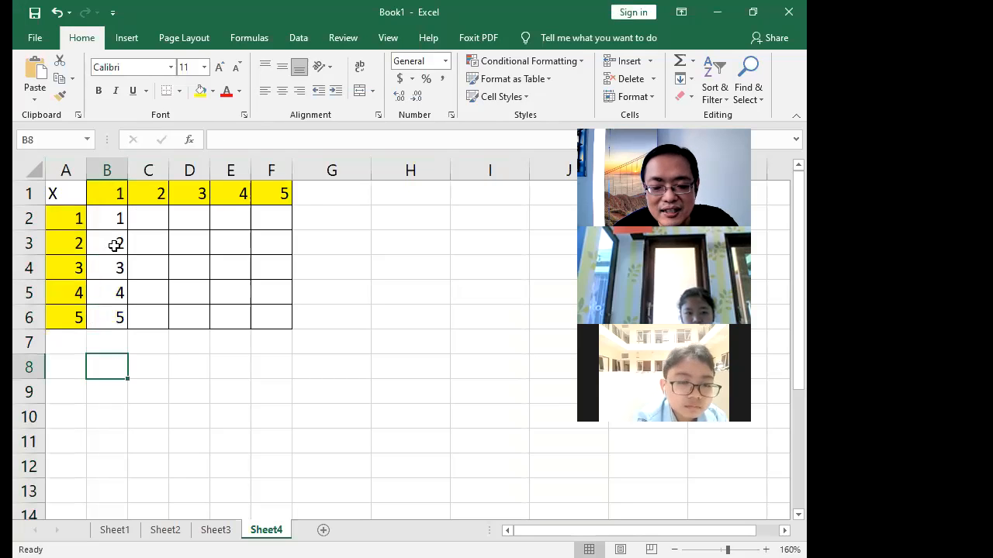
# Step: Enter 25 in F6 as the product of the last row and column headings
pyautogui.click(281, 311)
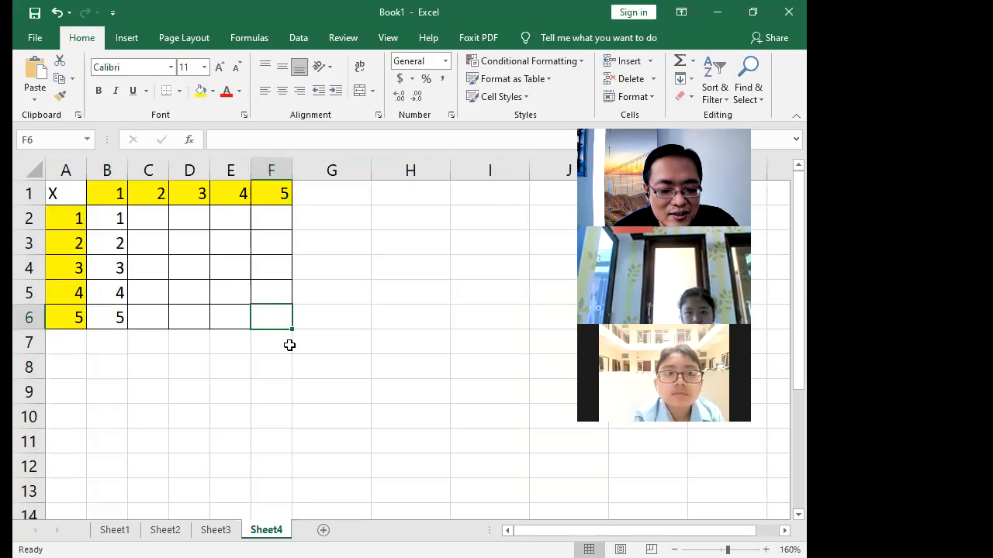
pyautogui.write('25')
pyautogui.click(291, 346)
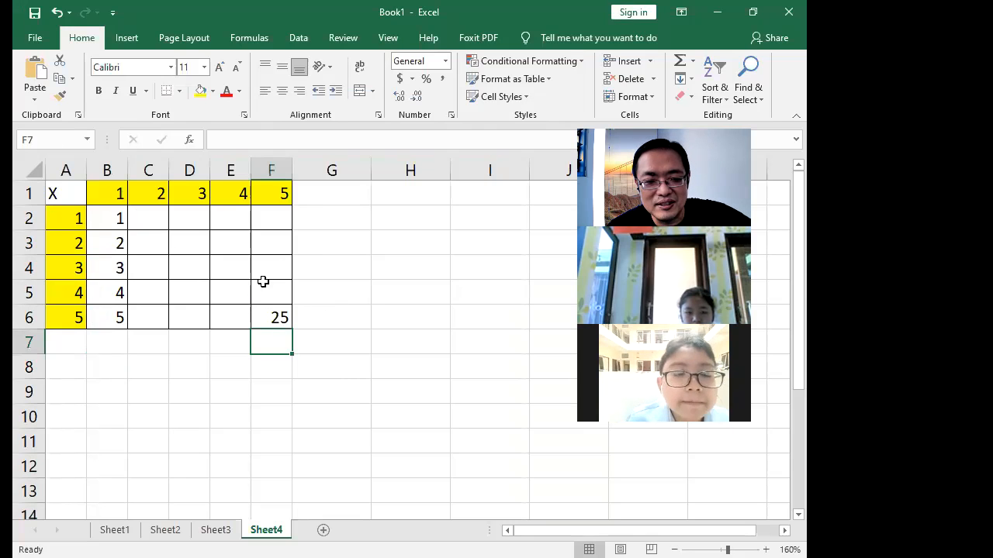
# Step: Enter the products 2, 3, 4 and 5 in cells C2 through F2 of the first multiplication row
pyautogui.click(150, 219)
pyautogui.write('2')
pyautogui.press('Tab')
pyautogui.write('3')
pyautogui.press('Tab')
pyautogui.write('4')
pyautogui.press('Tab')
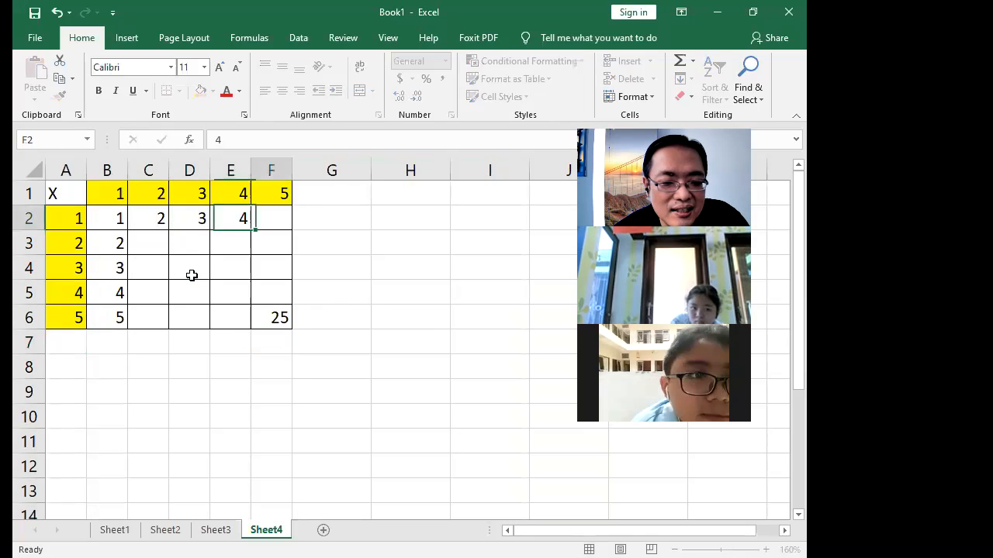
pyautogui.write('5')
pyautogui.press('Tab')
pyautogui.press('Down')
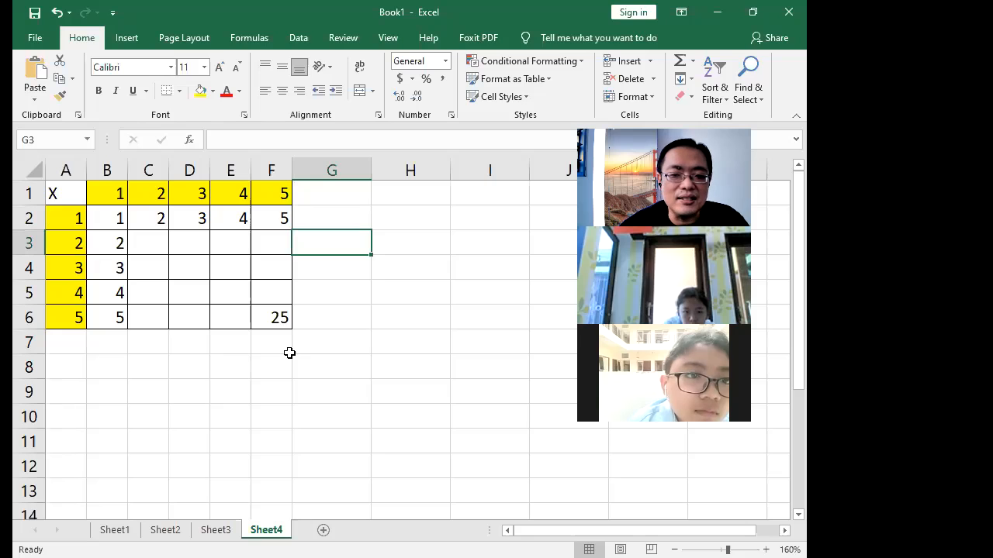
# Step: Clear all manually entered products from B2:F6, keeping the number headings
pyautogui.click(110, 216)
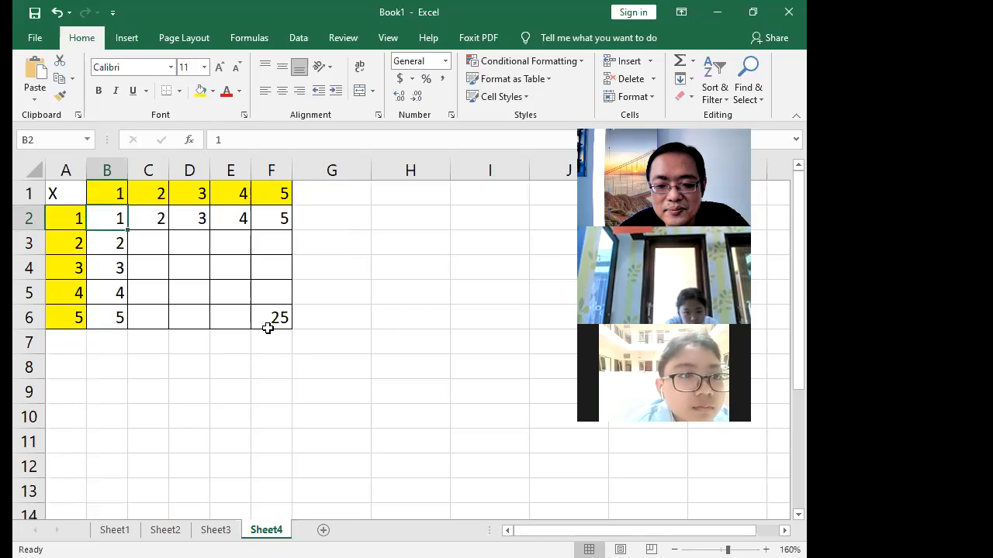
pyautogui.moveTo(111, 218); pyautogui.dragTo(263, 311)
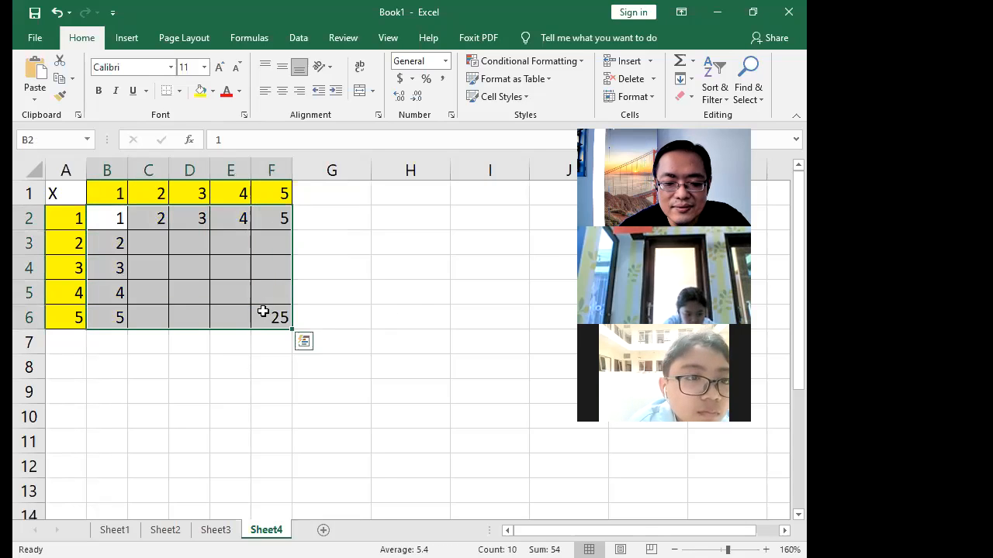
pyautogui.press('Delete')
pyautogui.click(247, 345)
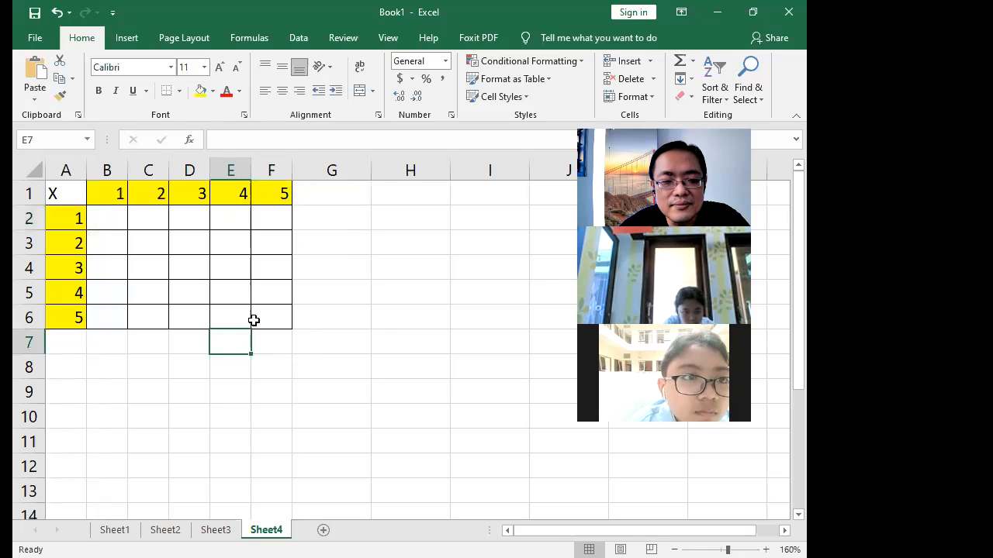
# Step: Enter the relative-address formula =A2*B1 in B2 to multiply the row heading by the column heading
pyautogui.click(98, 214)
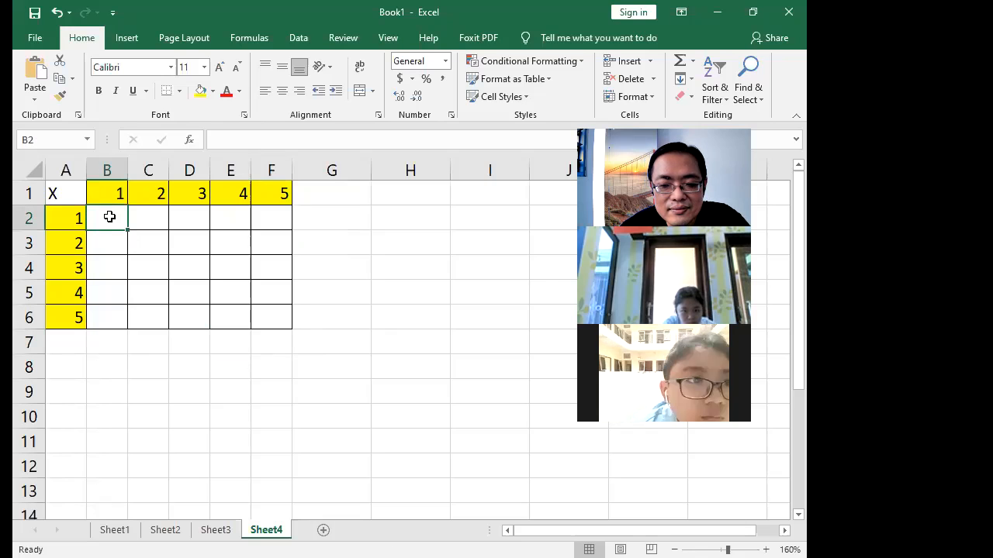
pyautogui.write('=')
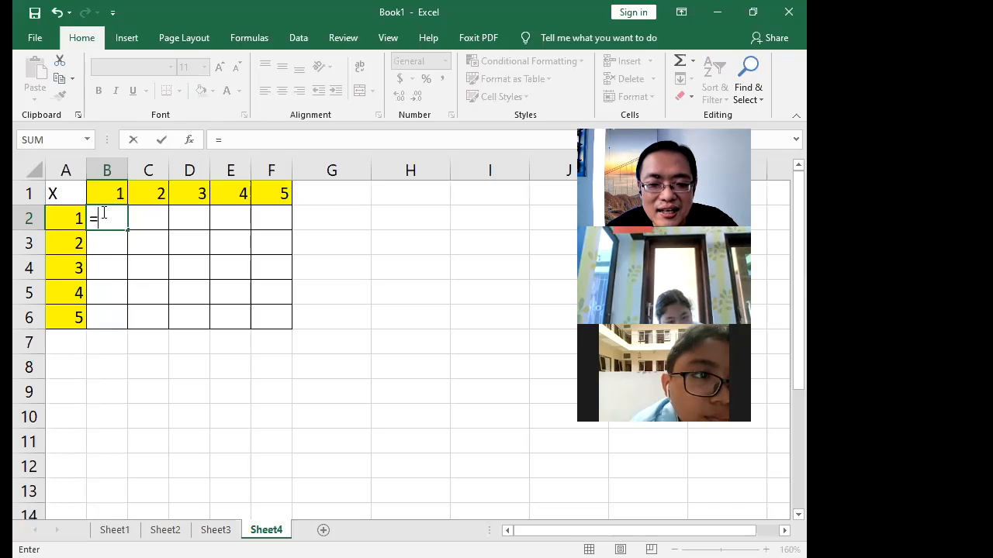
pyautogui.write('a2')
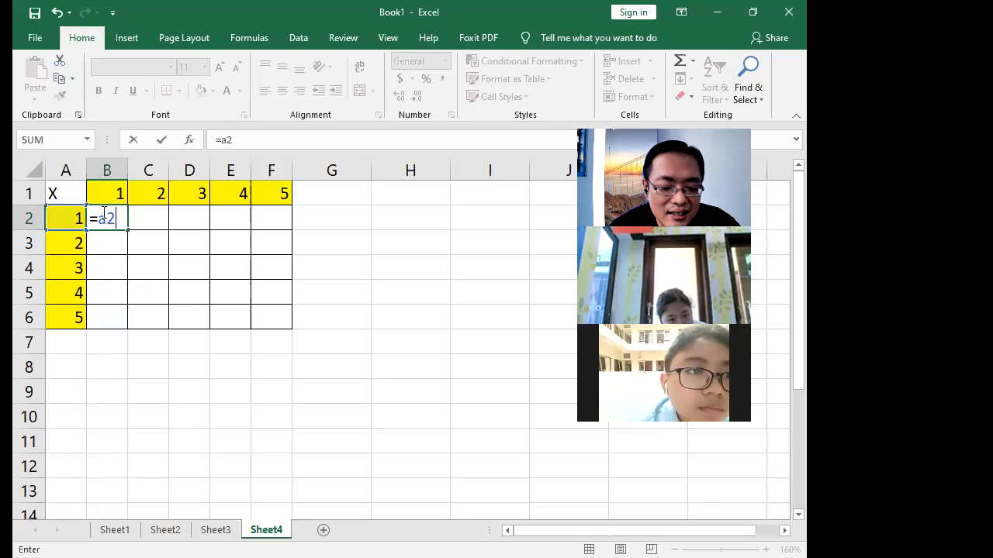
pyautogui.write('*')
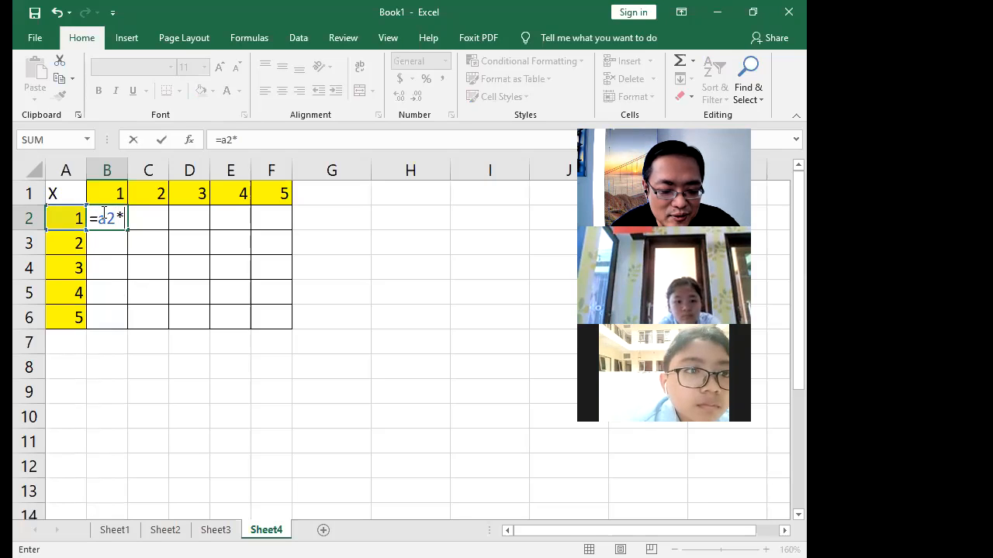
pyautogui.write('b1')
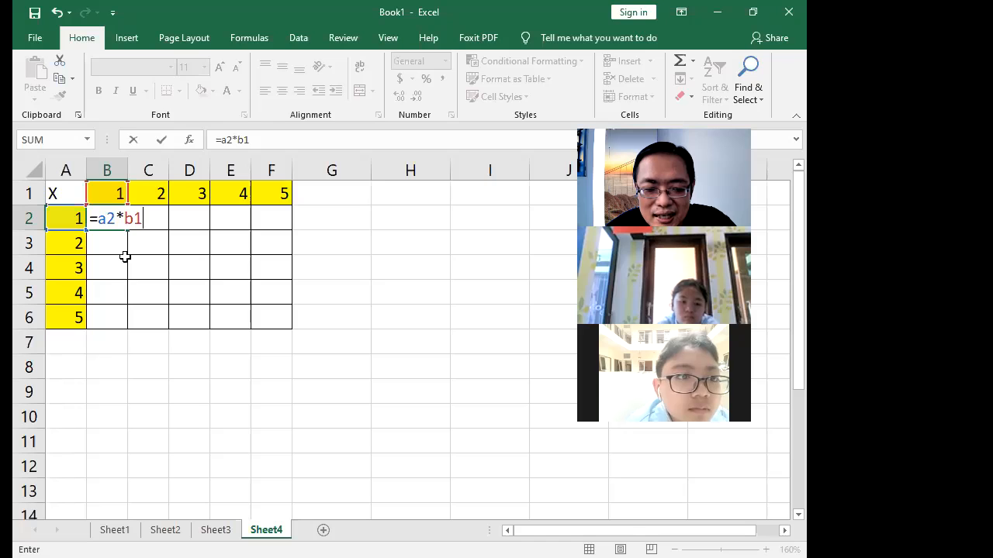
pyautogui.press('Return')
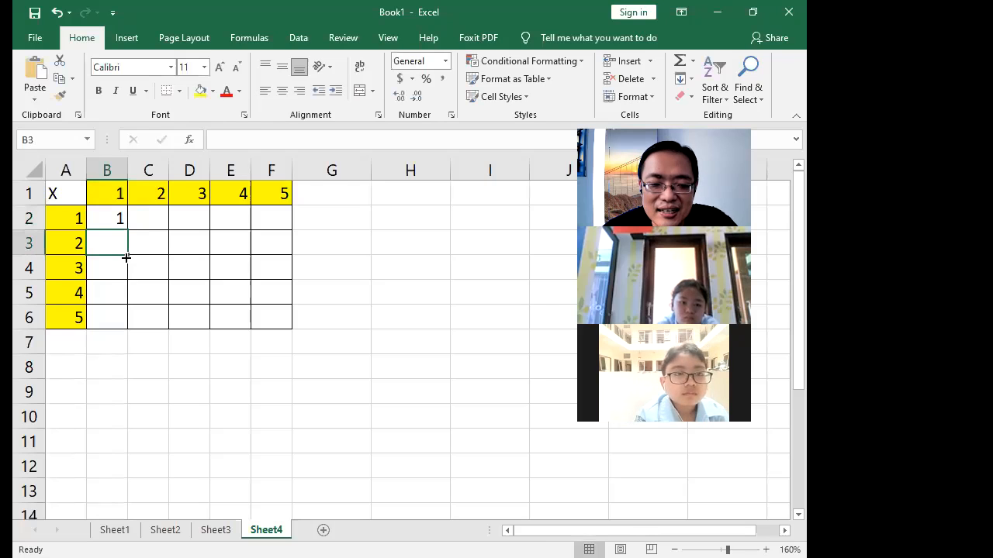
# Step: Try filling the relative formula from B2 across to F2 and down to row 6
pyautogui.click(118, 219)
pyautogui.moveTo(131, 230); pyautogui.dragTo(297, 225)
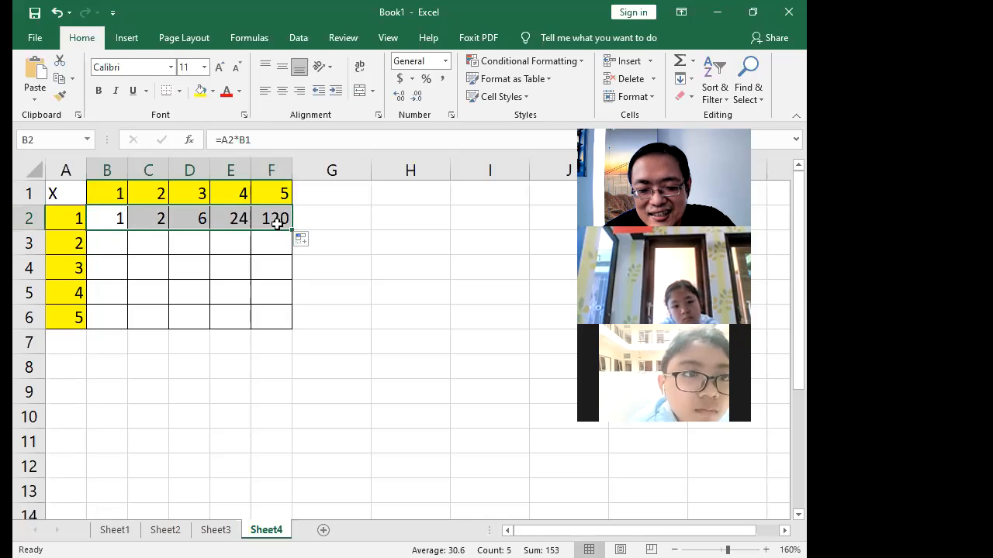
pyautogui.moveTo(292, 229); pyautogui.dragTo(277, 360)
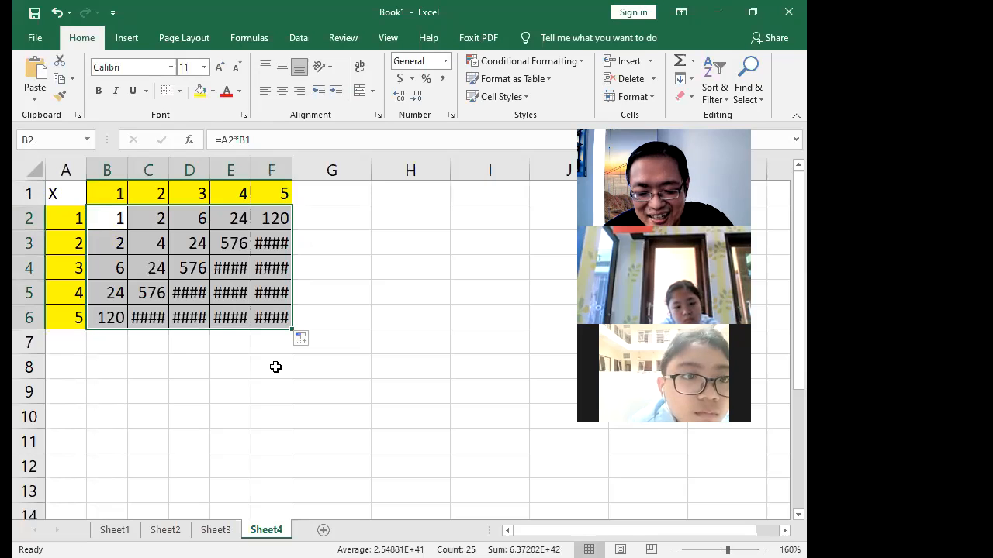
# Step: Clear the copied formulas from C2:F6 and B3:B6, keeping only the one in B2
pyautogui.click(215, 317)
pyautogui.moveTo(139, 221); pyautogui.dragTo(275, 315)
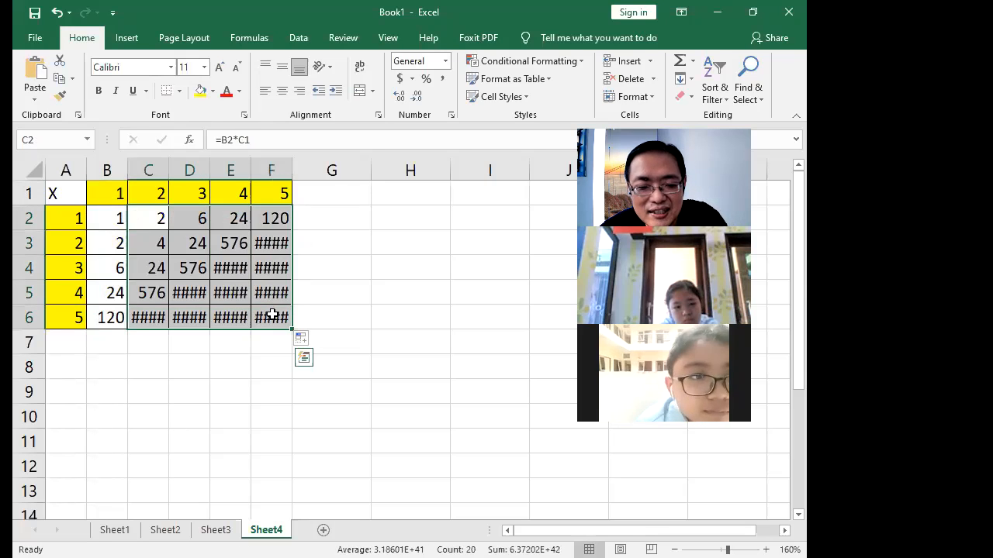
pyautogui.press('Delete')
pyautogui.moveTo(116, 243); pyautogui.dragTo(108, 315)
pyautogui.press('Delete')
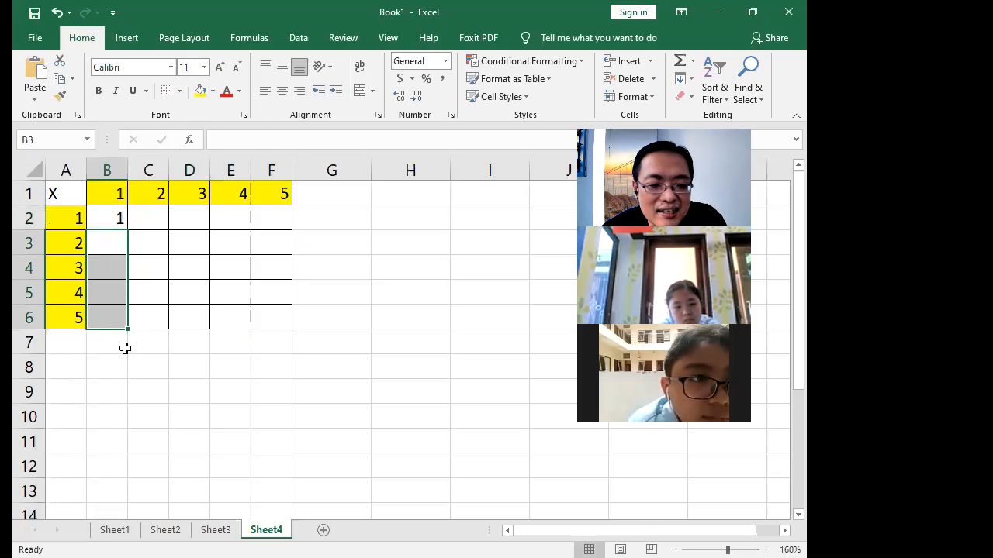
pyautogui.click(130, 368)
# Step: Change the formula in B2 to =$A2*B$1, locking column A and row 1
pyautogui.click(104, 218)
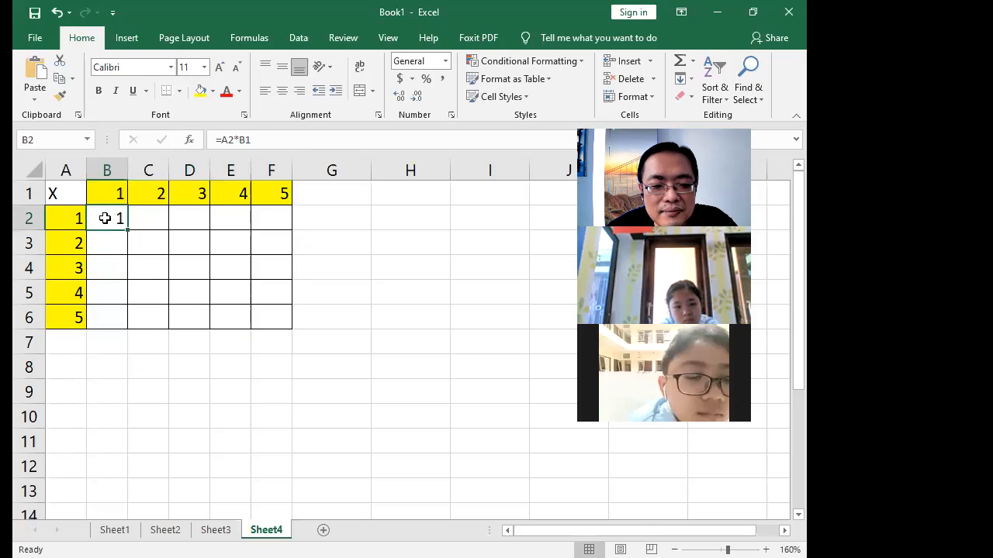
pyautogui.press('F2')
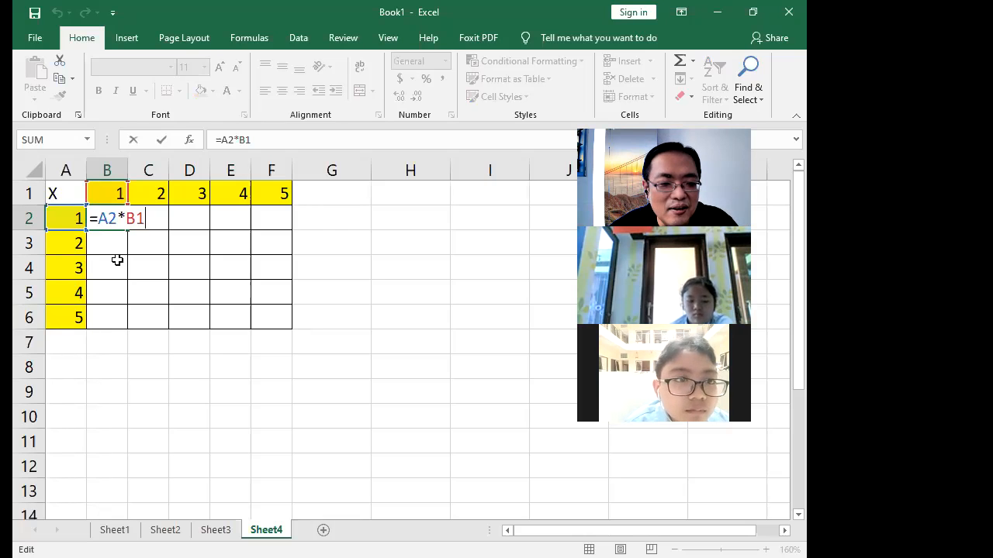
pyautogui.click(101, 219)
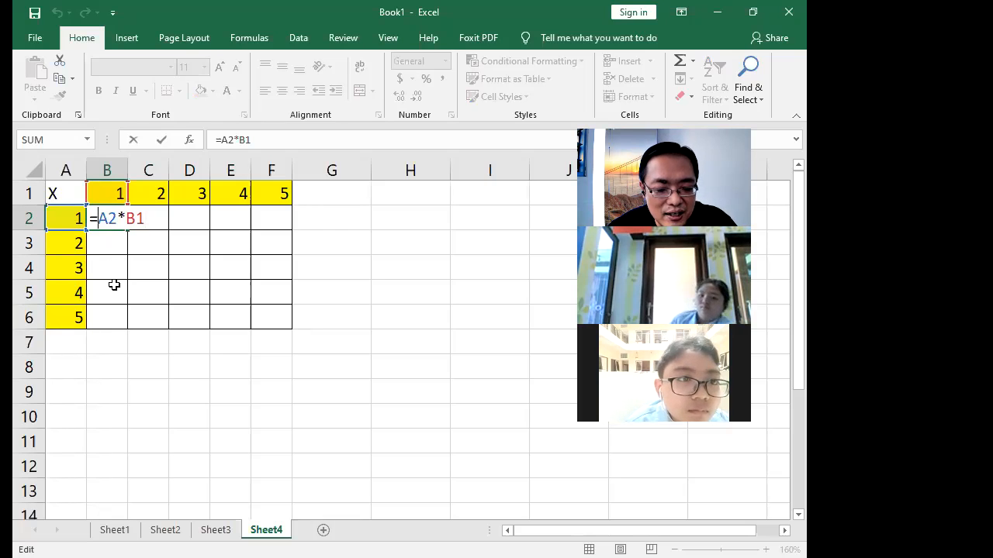
pyautogui.write('$')
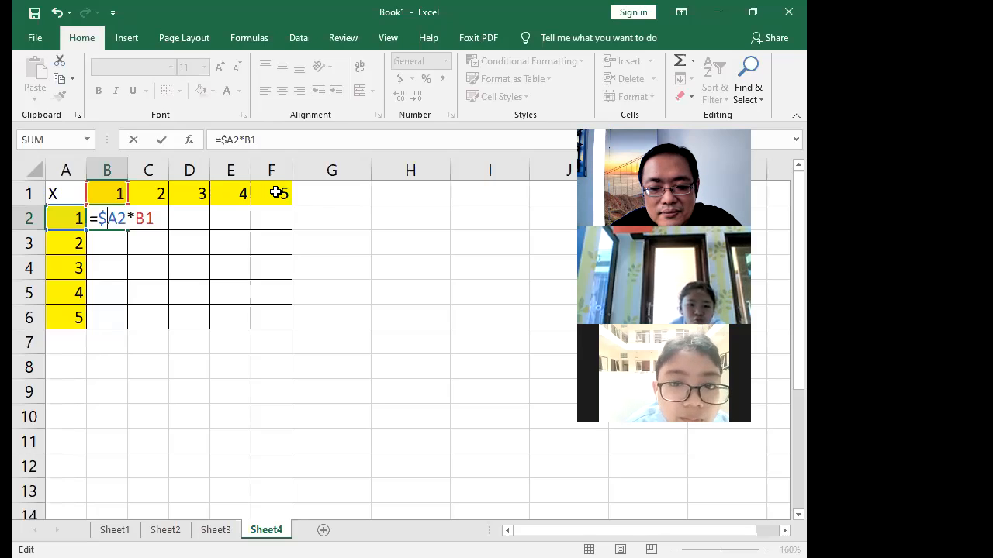
pyautogui.click(145, 218)
pyautogui.write('$')
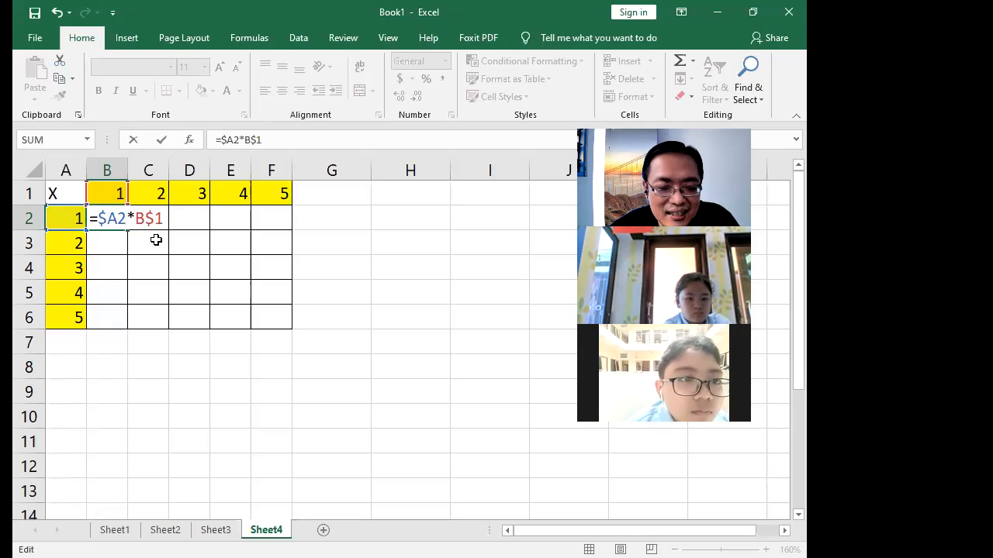
pyautogui.press('Return')
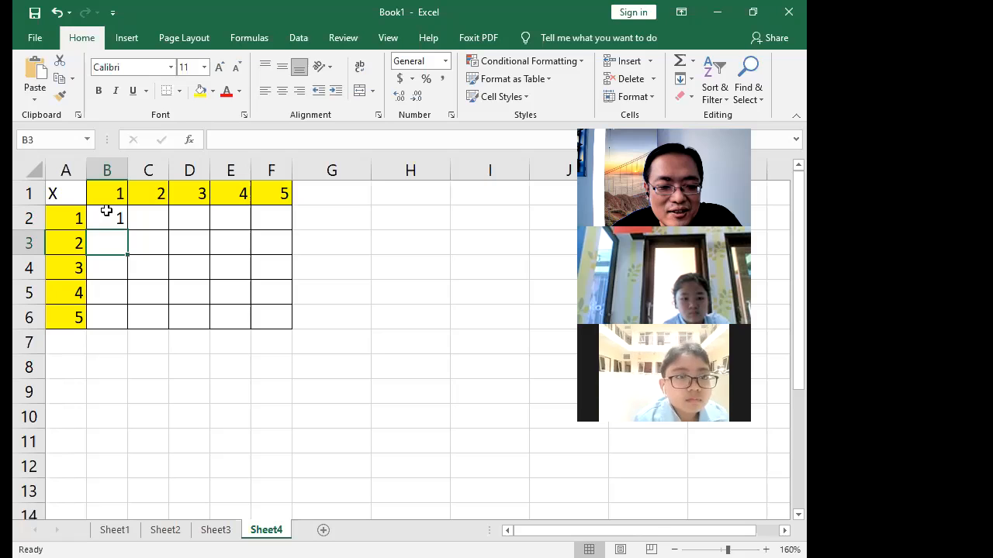
# Step: Fill the semi-absolute formula from B2 across to F2 and down to row 6 to complete the table
pyautogui.click(106, 213)
pyautogui.moveTo(127, 230); pyautogui.dragTo(293, 228)
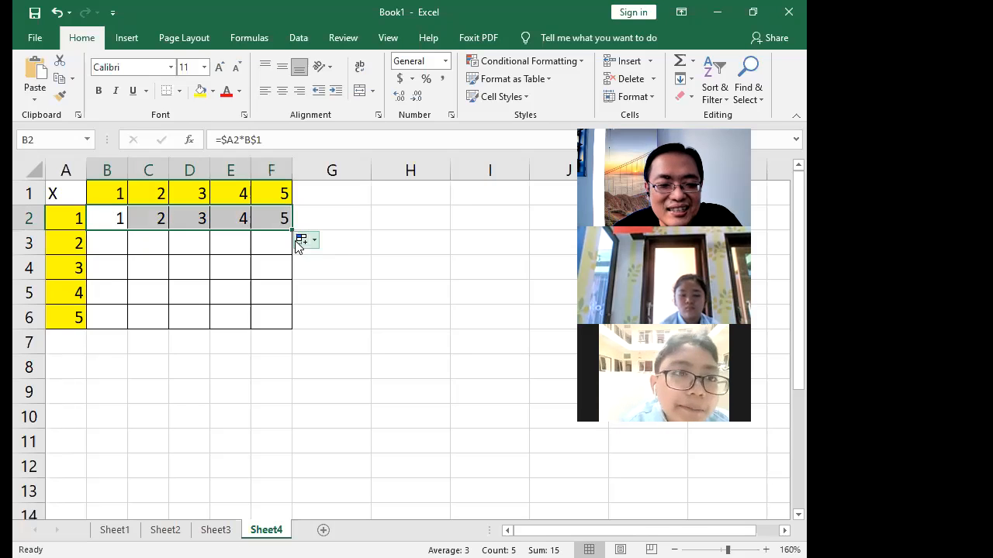
pyautogui.moveTo(292, 231); pyautogui.dragTo(284, 327)
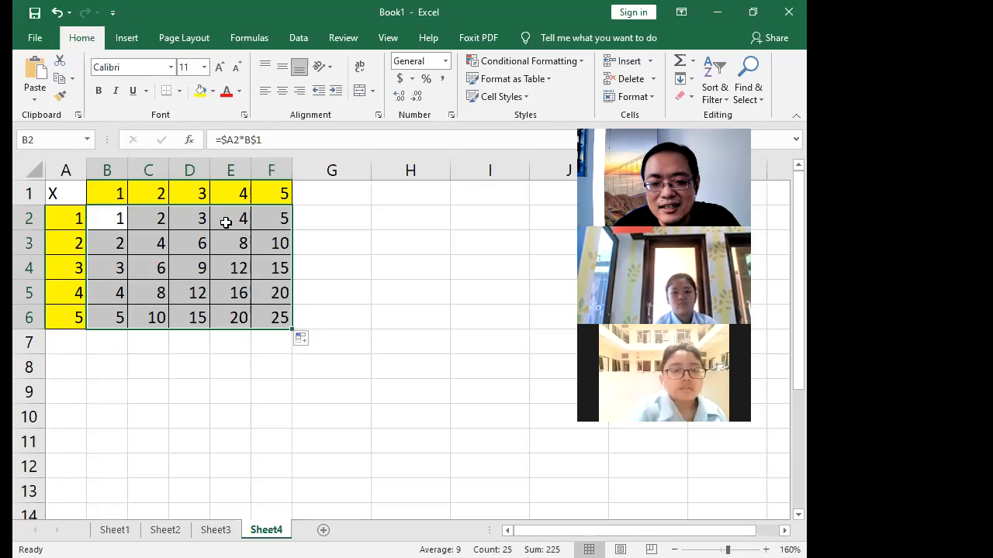
# Step: Examine the copied formula in F6 and the heading cells it references, leaving it unmodified
pyautogui.click(361, 324)
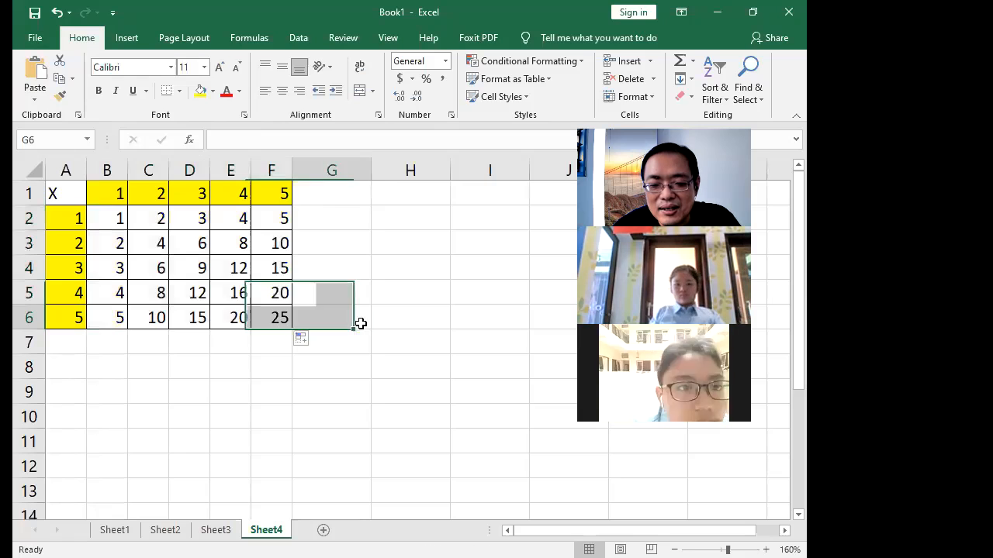
pyautogui.press('Left')
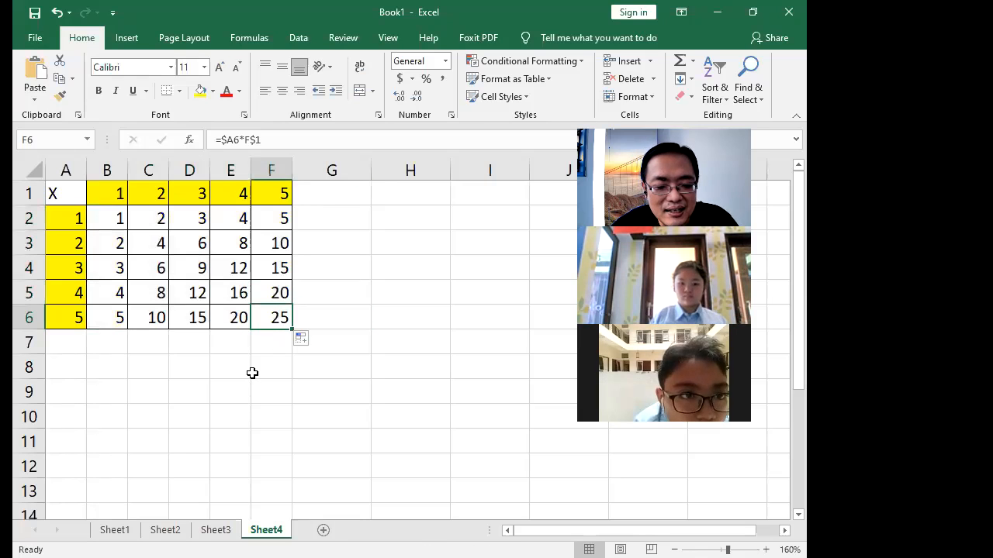
pyautogui.press('F2')
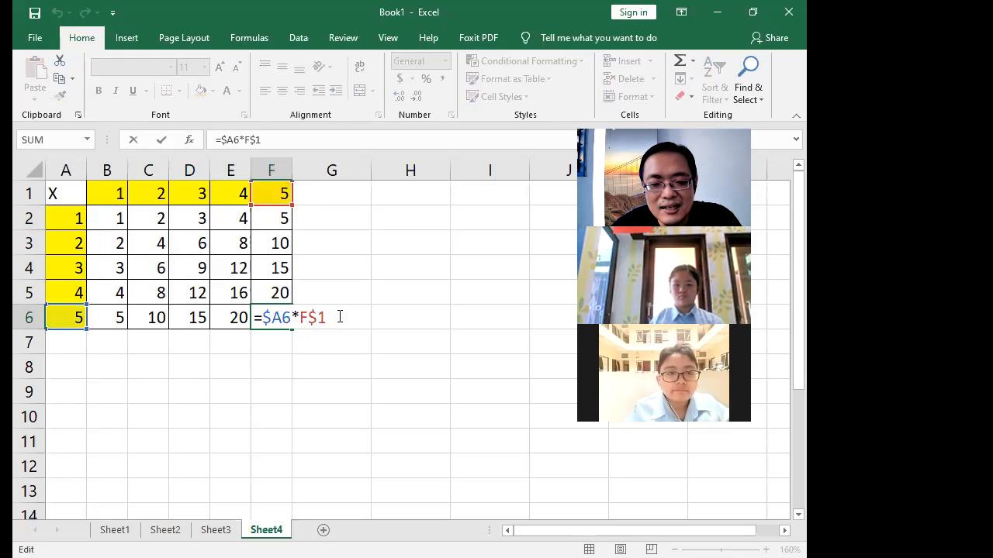
pyautogui.press('Return')
pyautogui.click(330, 363)
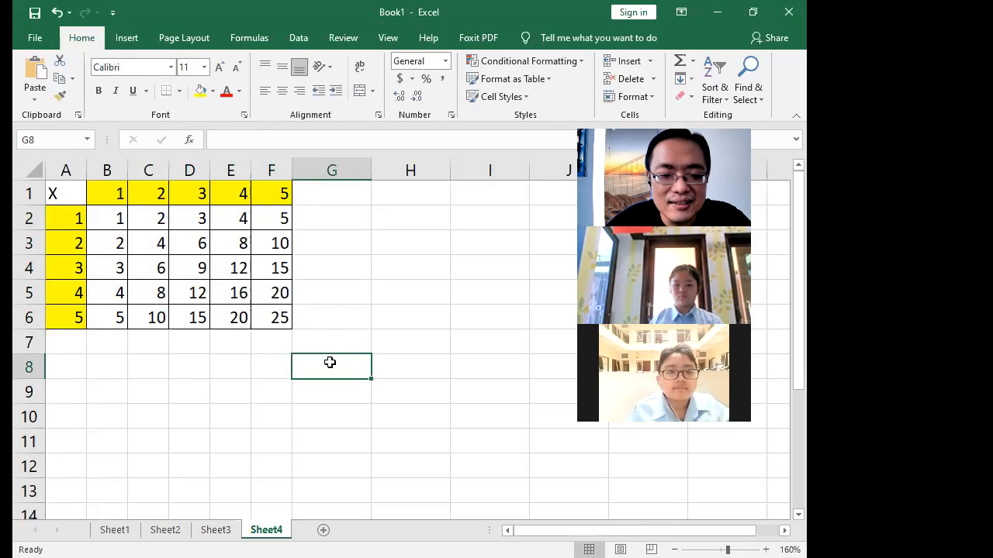